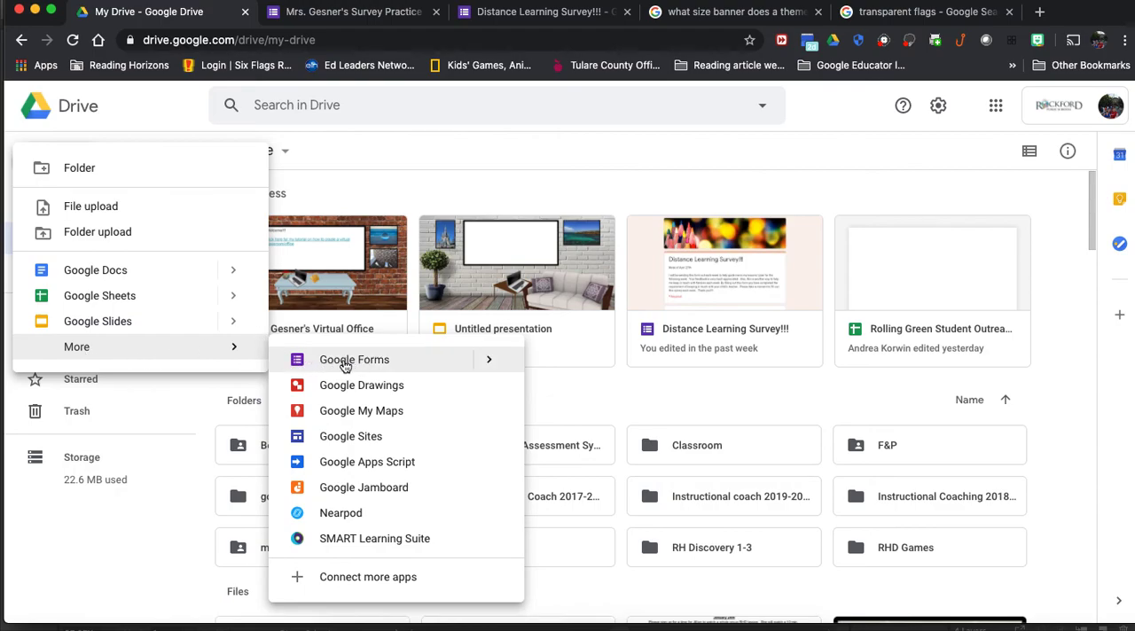
Step: Create a new blank Google Form and title it "Survey #1"
click(398, 365)
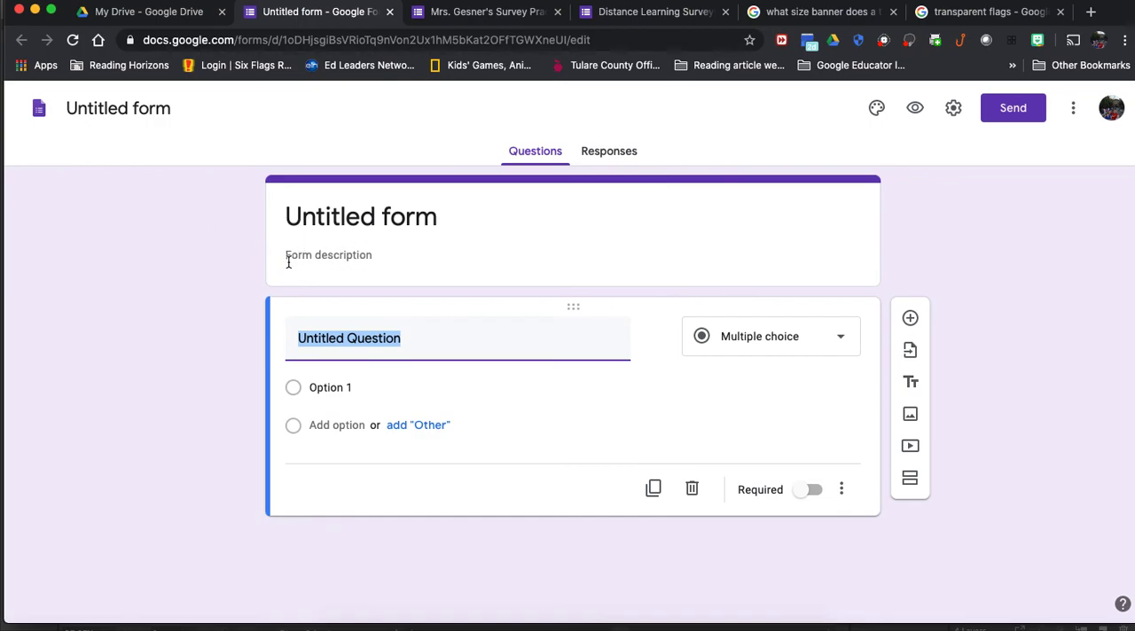
click(457, 216)
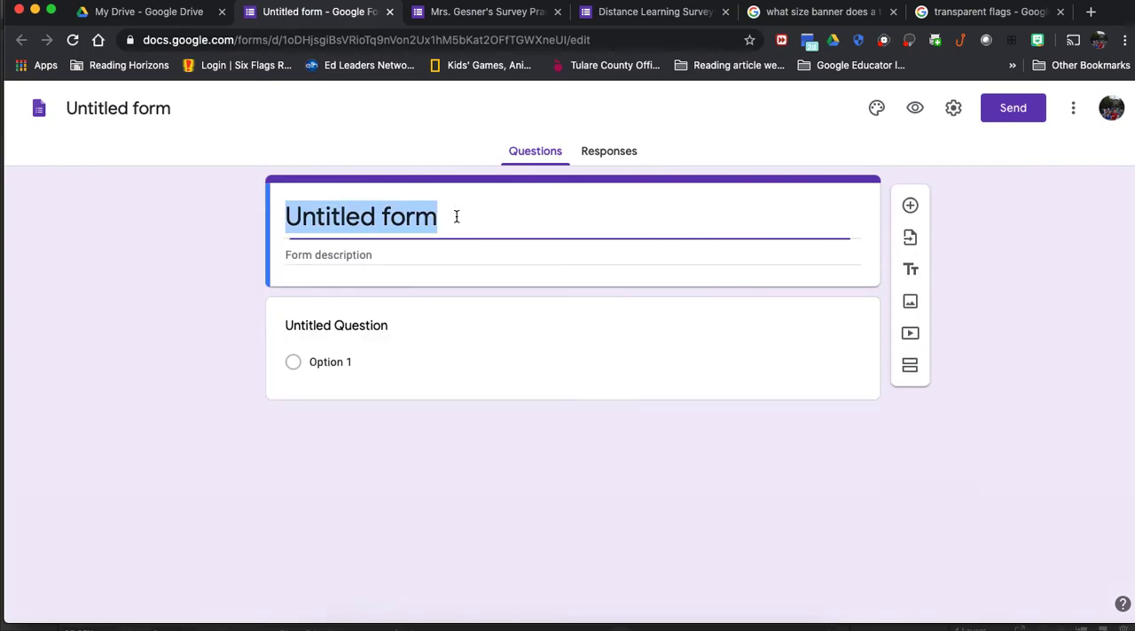
text(sa)
key(BackSpace)
key(BackSpace)
text(S)
key(BackSpace)
text(A=)
key(BackSpace)
key(BackSpace)
text(Survey)
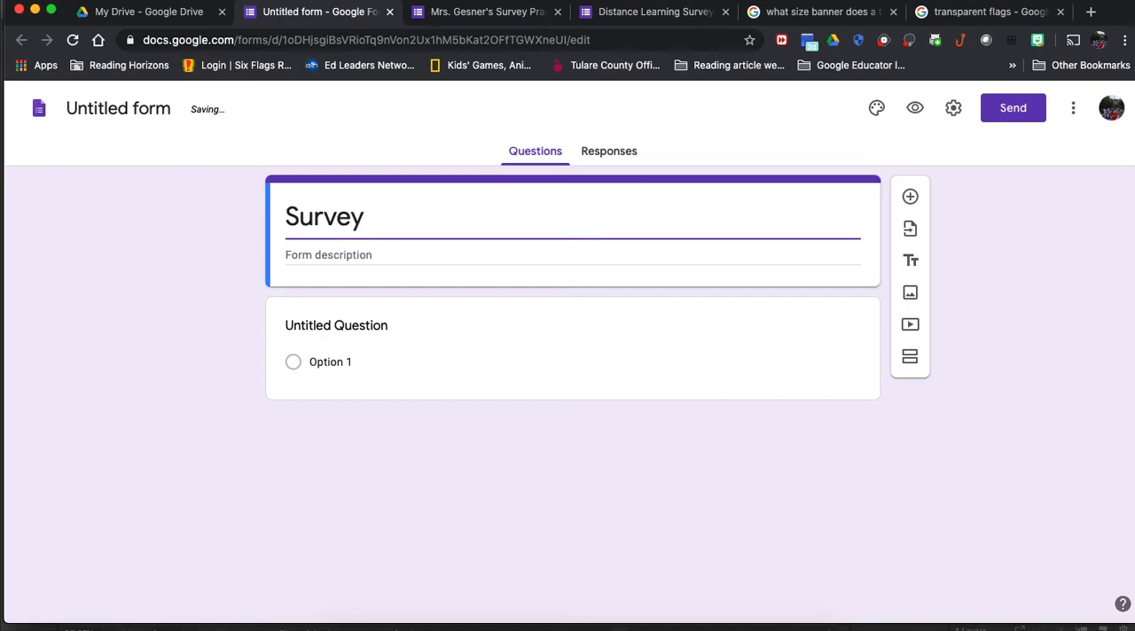
text( #1)
Step: Enter the form description "Please fill out my survey once a week. I will send a new one weekly." followed by "Thank you," after a blank line
click(388, 256)
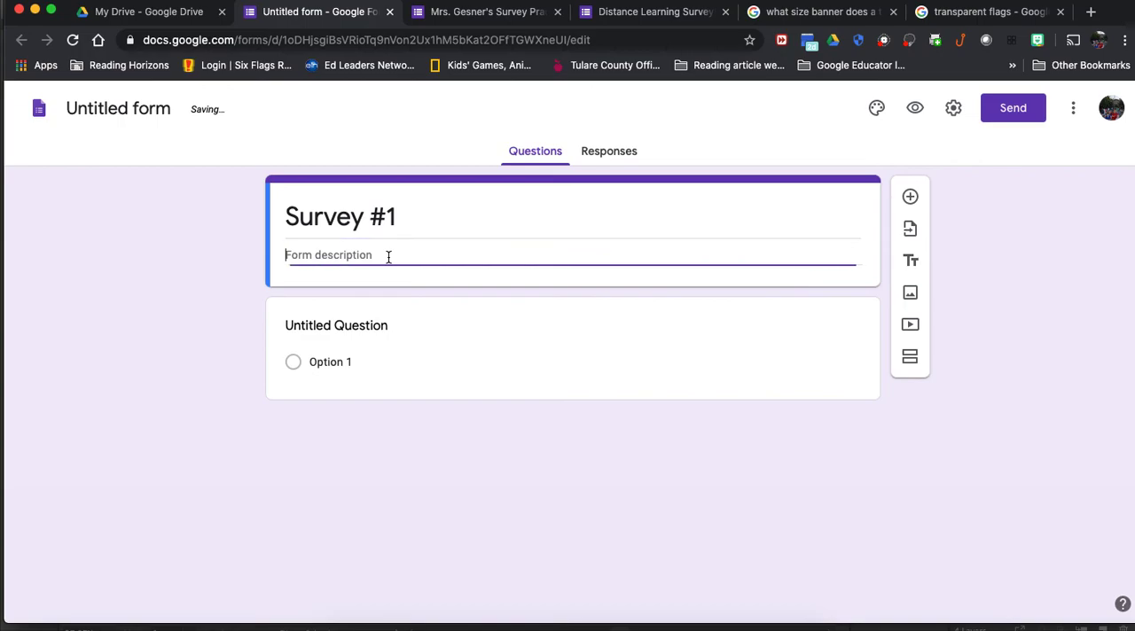
text(sndkfhfion)
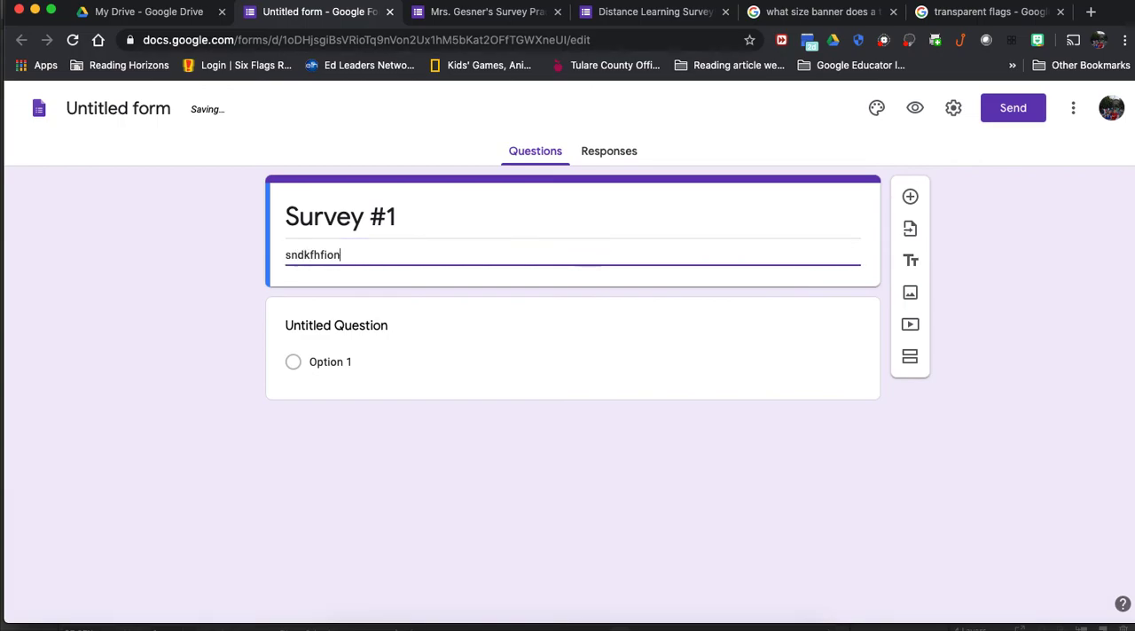
key(BackSpace)
key(BackSpace)
key(BackSpace)
key(BackSpace)
key(BackSpace)
key(BackSpace)
key(BackSpace)
key(BackSpace)
key(BackSpace)
text(Pleas)
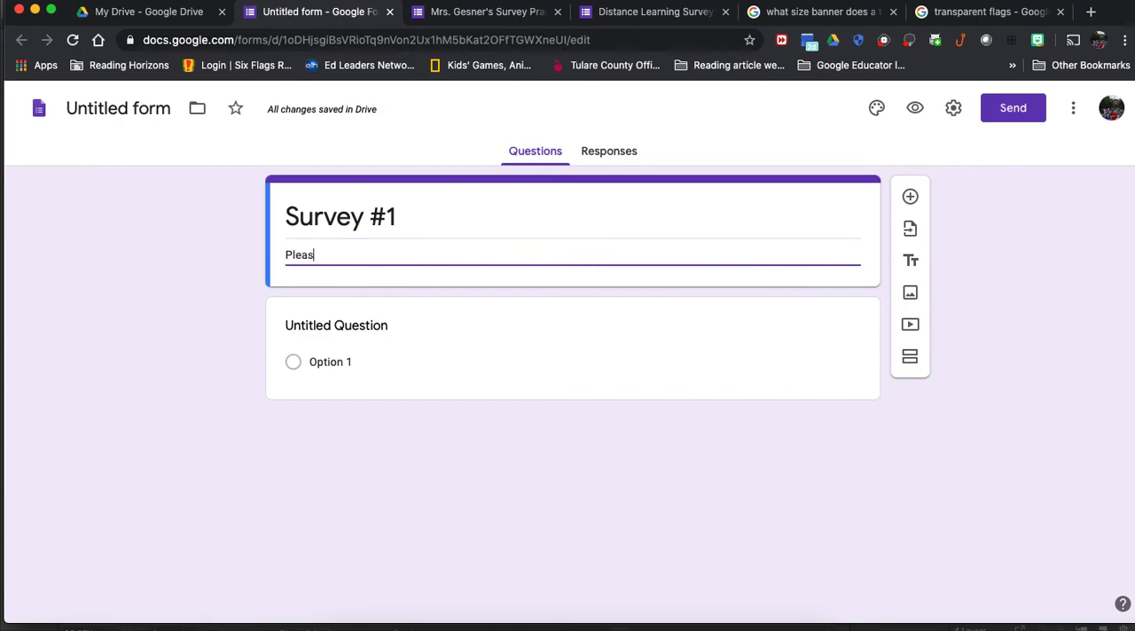
text(e fill out my survey once a week)
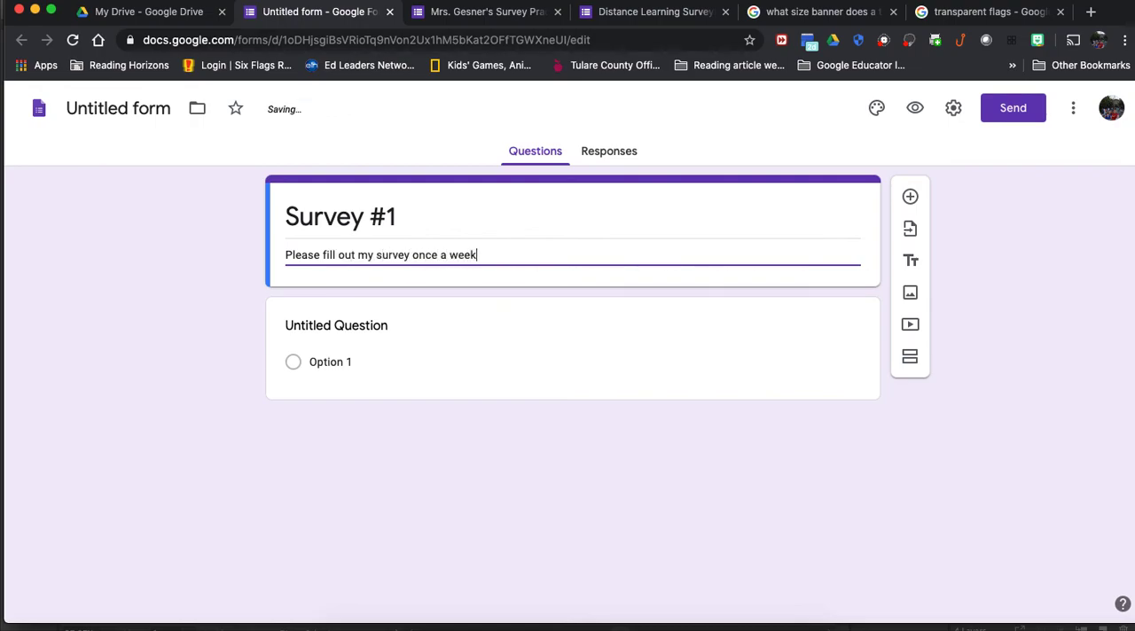
text(.  I will send a new one wee)
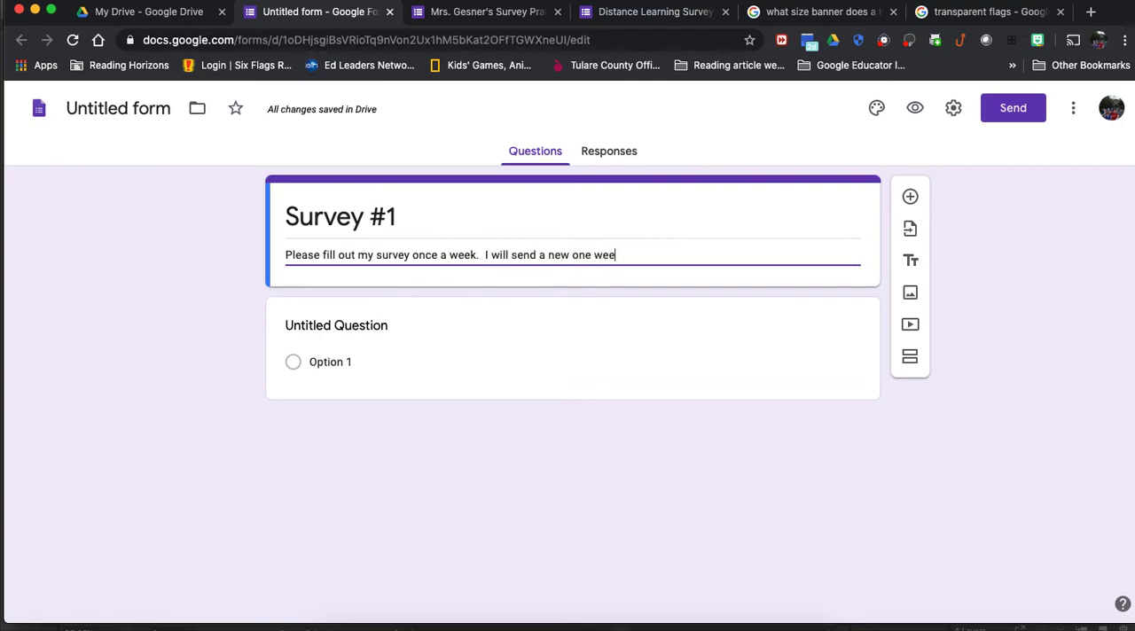
text(kly.  Thank)
key(Return)
key(Return)
text(Thank you,)
key(Return)
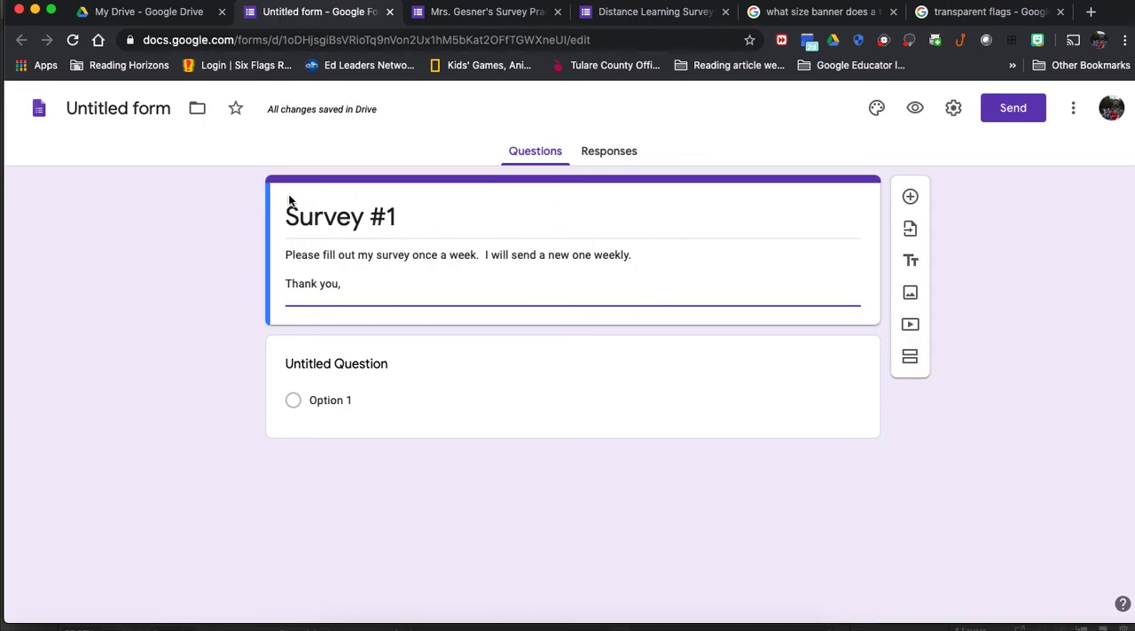
Step: Name the form's file "Survey #1" to match the form title
click(159, 108)
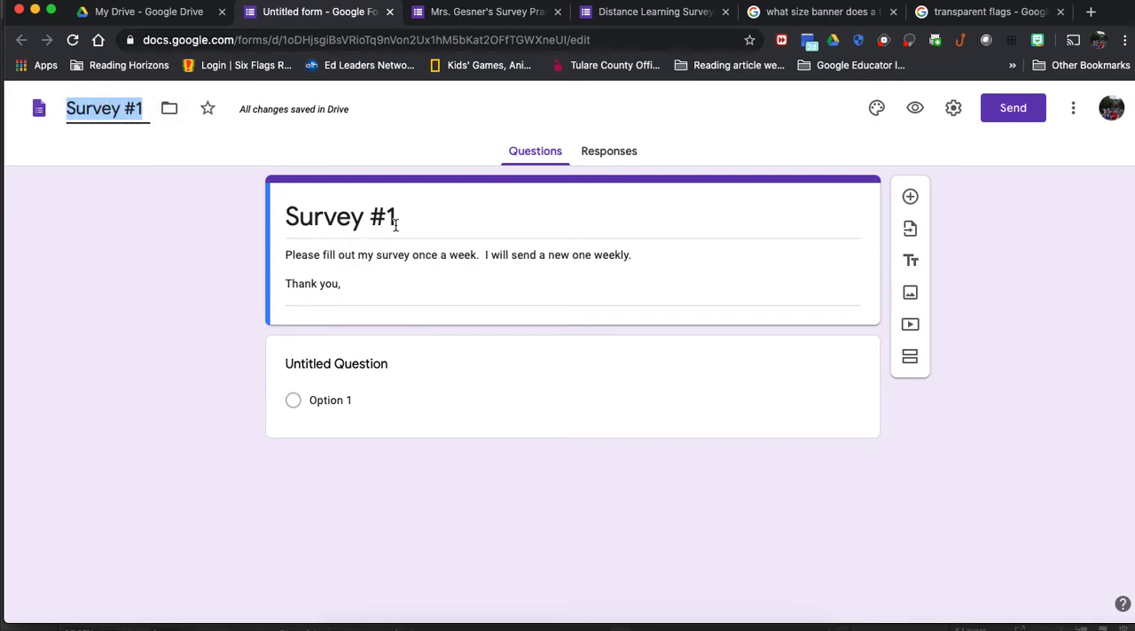
click(159, 112)
click(144, 108)
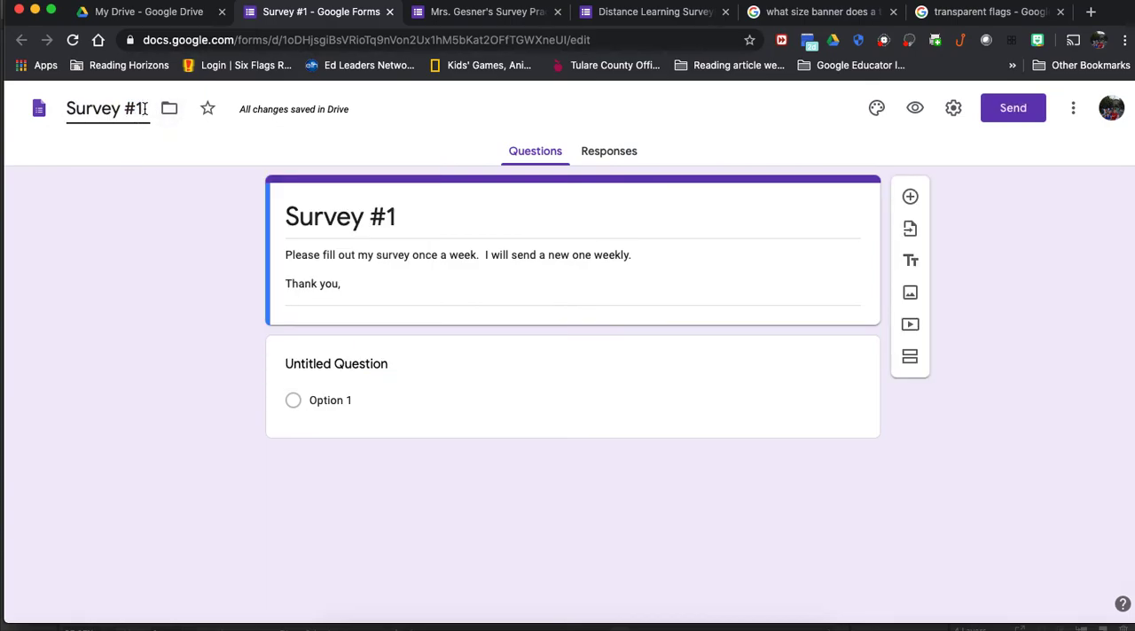
key(BackSpace)
key(BackSpace)
key(BackSpace)
key(BackSpace)
key(BackSpace)
key(BackSpace)
key(BackSpace)
key(BackSpace)
key(BackSpace)
text(U)
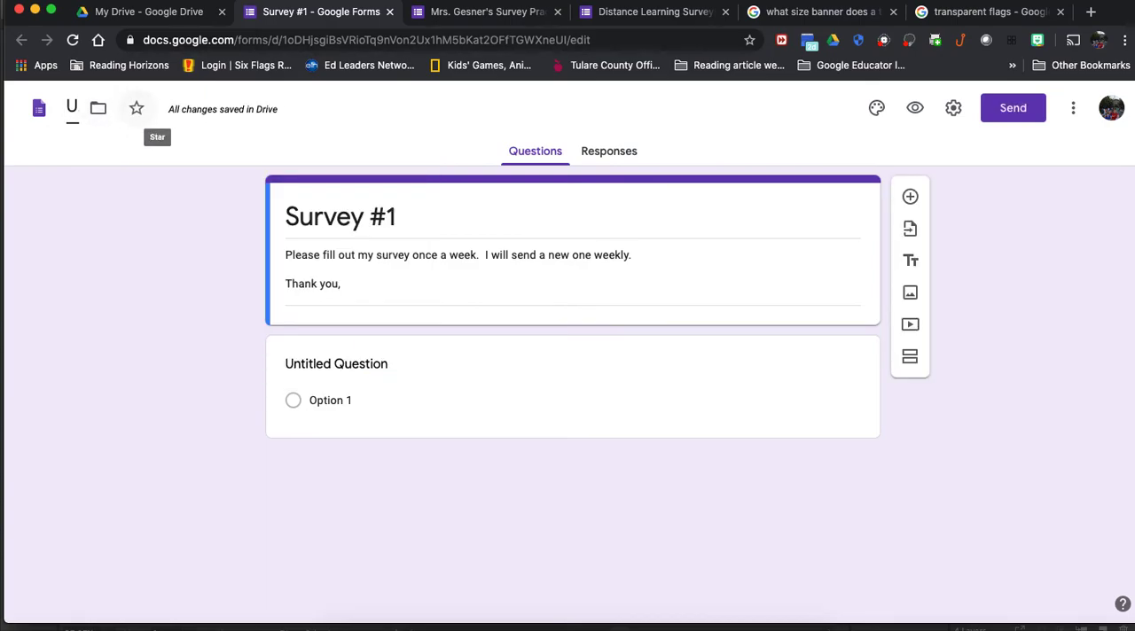
key(BackSpace)
text(sdfkj)
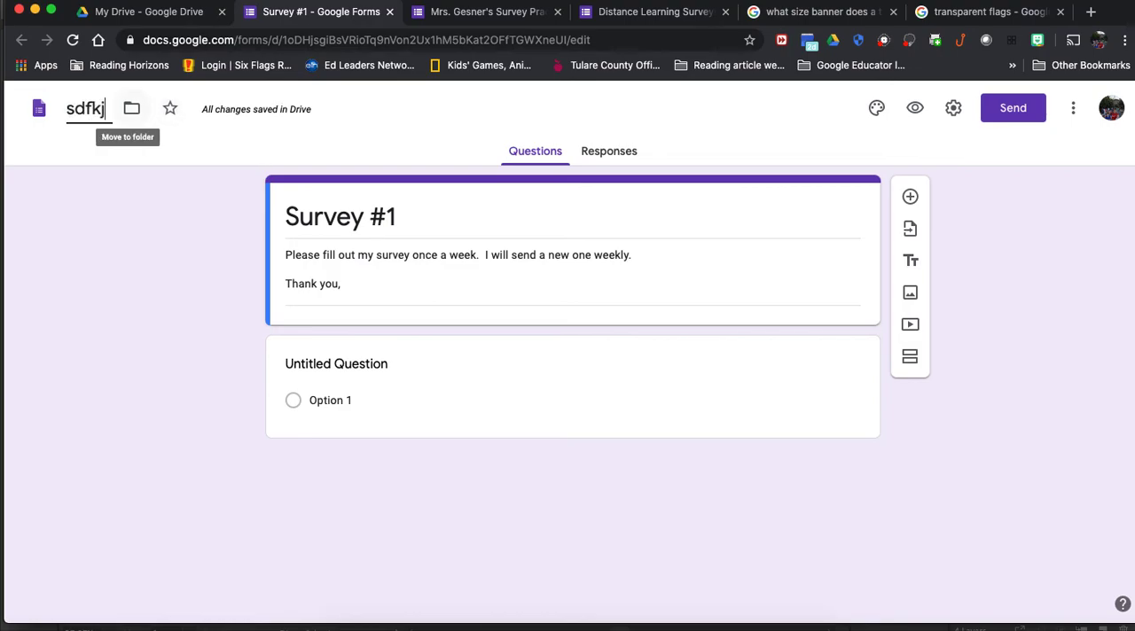
key(BackSpace)
key(BackSpace)
key(BackSpace)
key(BackSpace)
text(U)
key(BackSpace)
text(Survey)
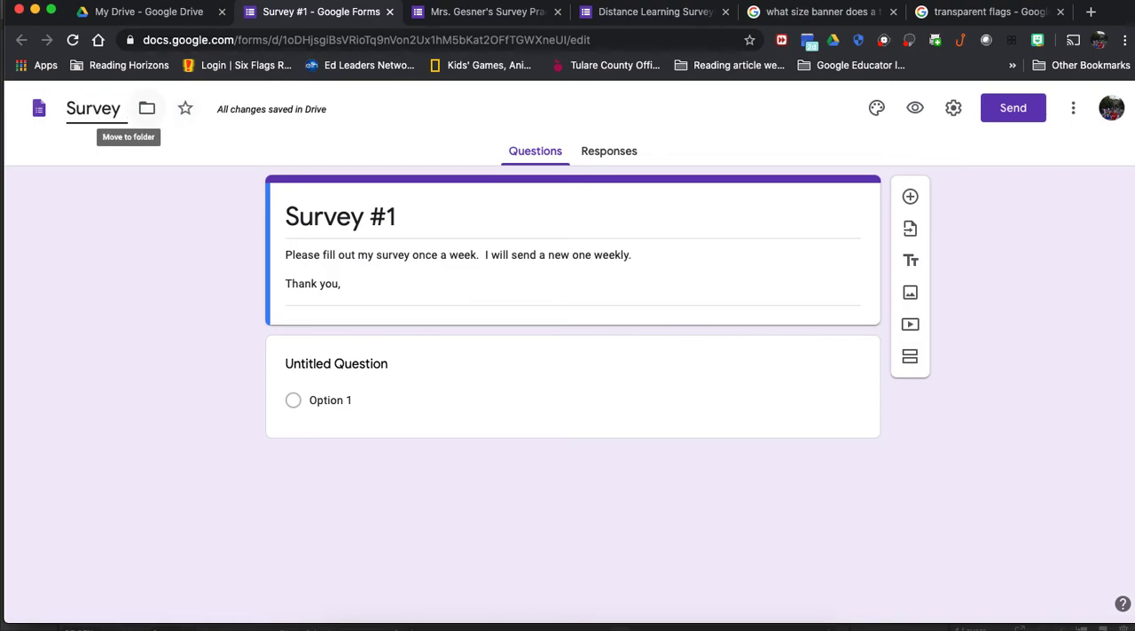
text( #1)
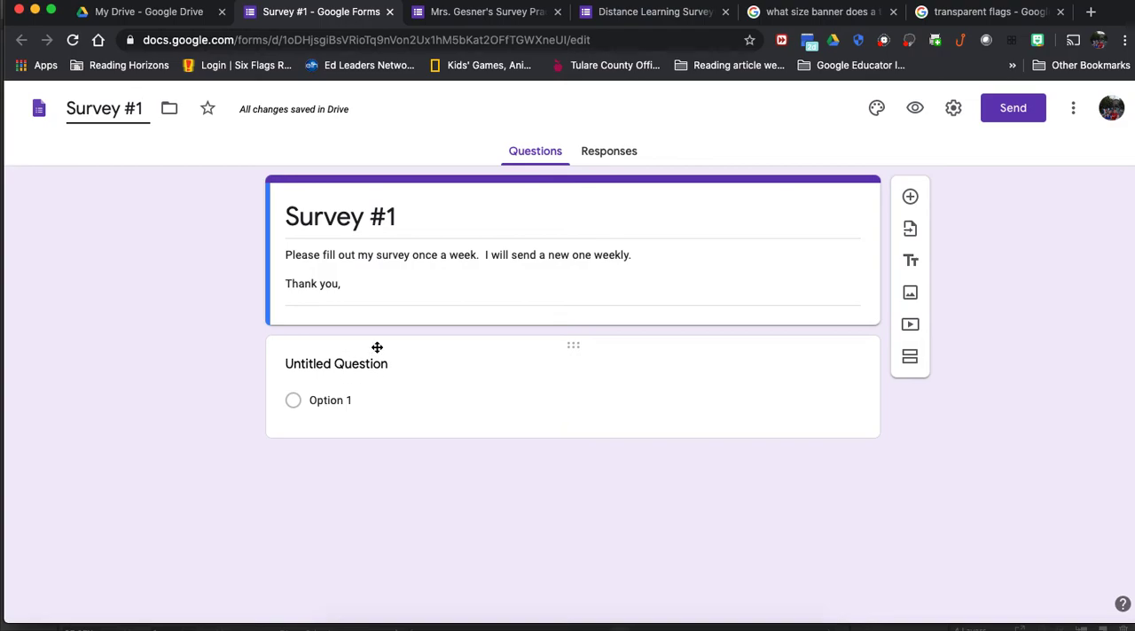
Step: Word the first question "First and Last Name" as a short-answer question
click(400, 363)
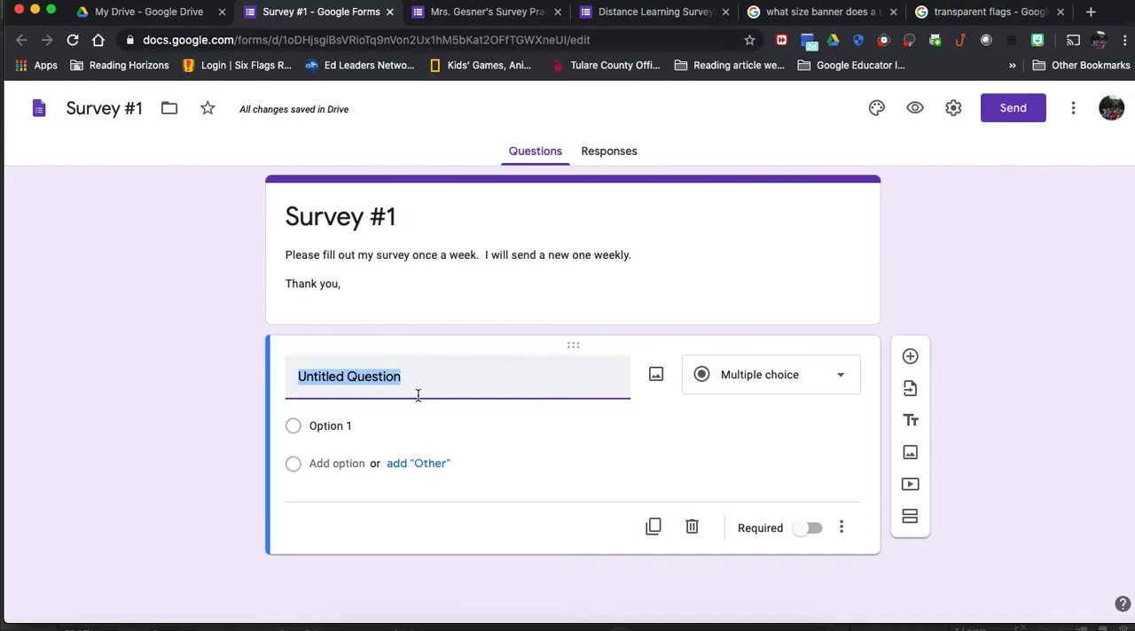
text(how)
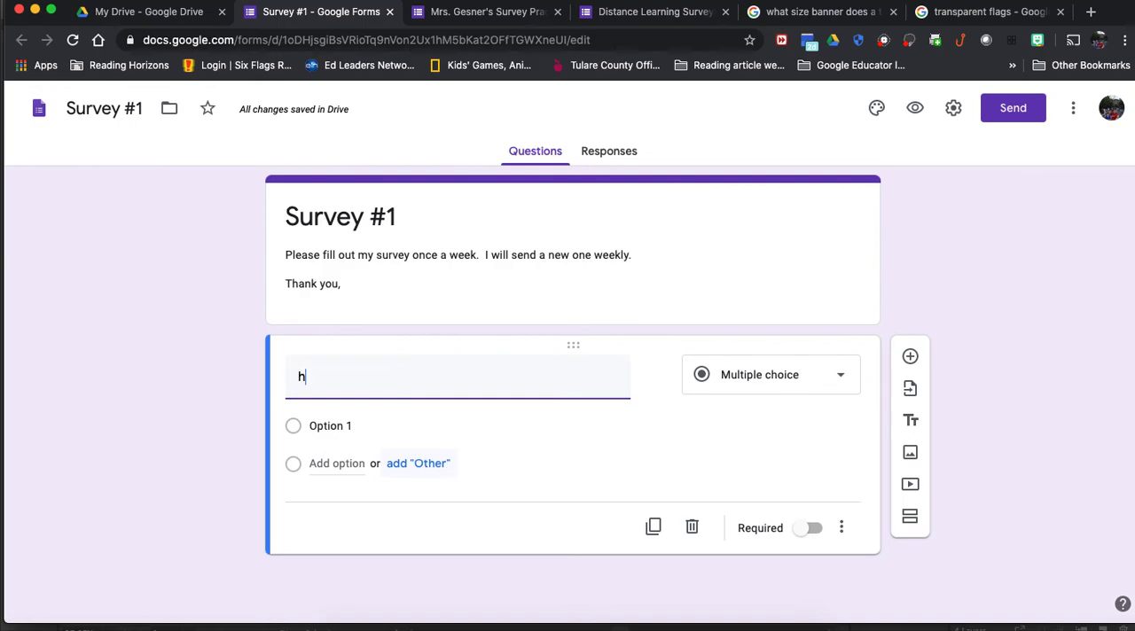
key(BackSpace)
key(BackSpace)
text(Name and)
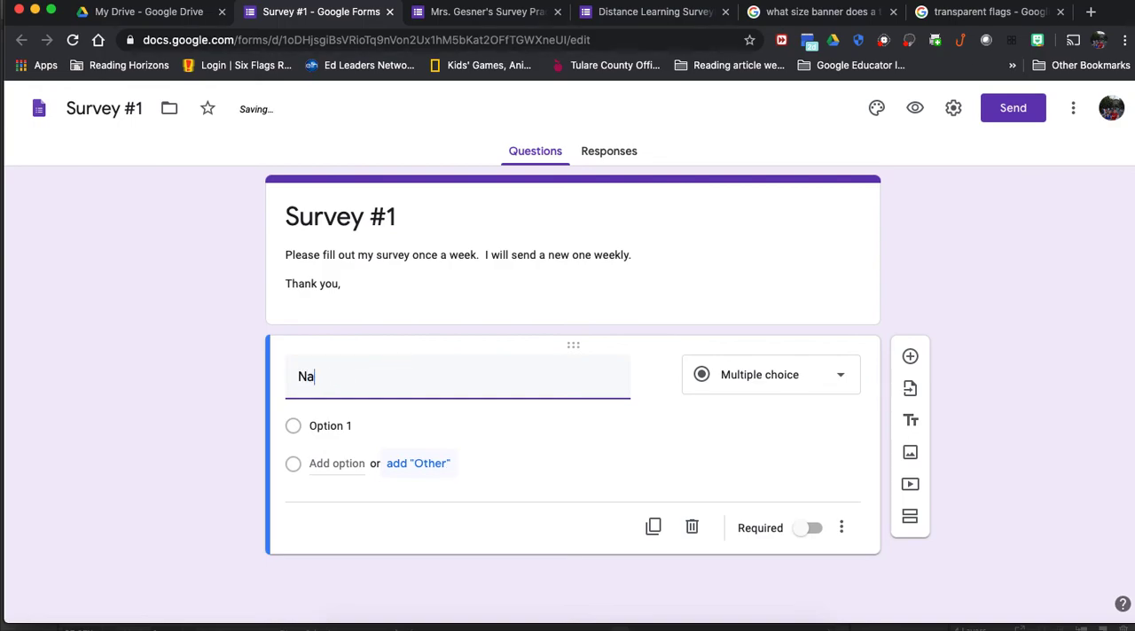
key(BackSpace)
key(BackSpace)
key(BackSpace)
key(BackSpace)
key(BackSpace)
key(BackSpace)
key(BackSpace)
key(BackSpace)
key(BackSpace)
text(First and Last Name)
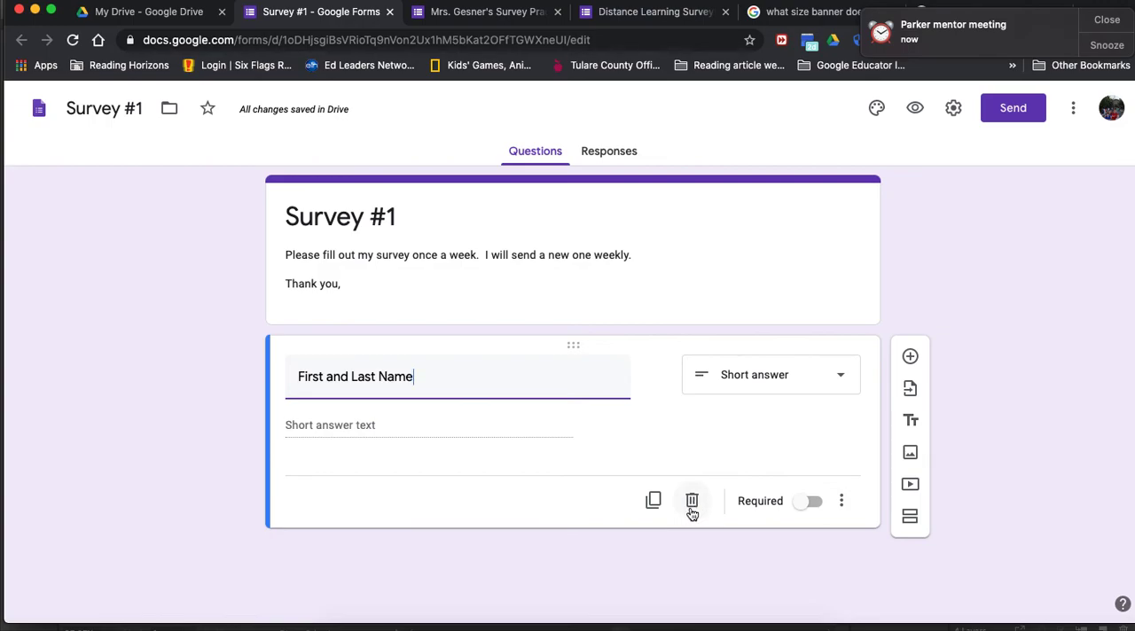
Step: Make the First and Last Name question required
click(800, 510)
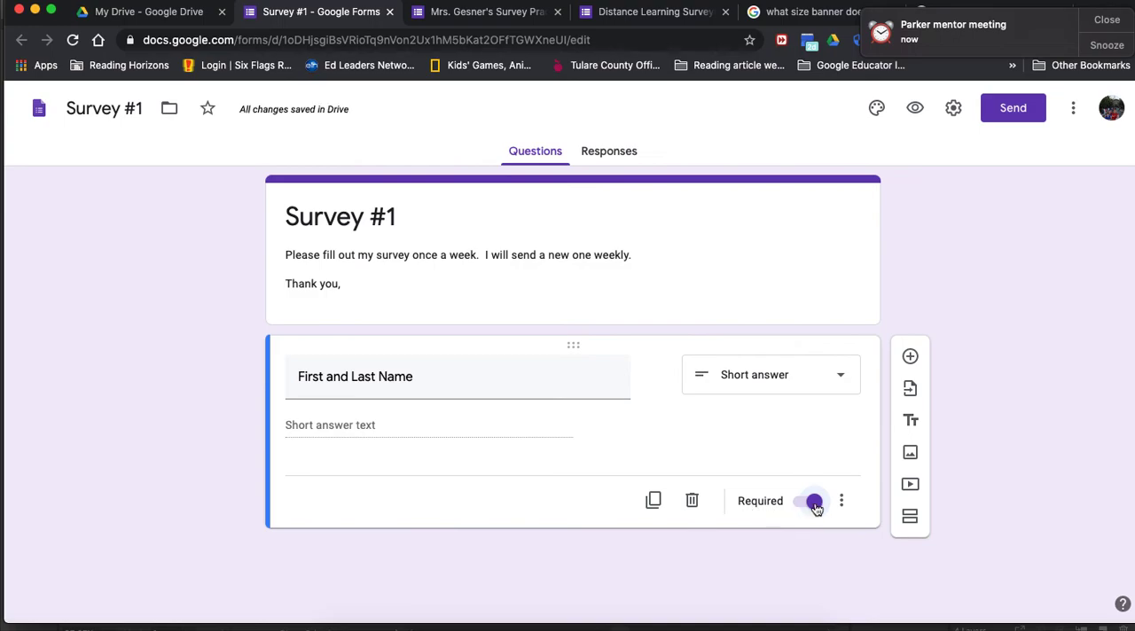
click(816, 508)
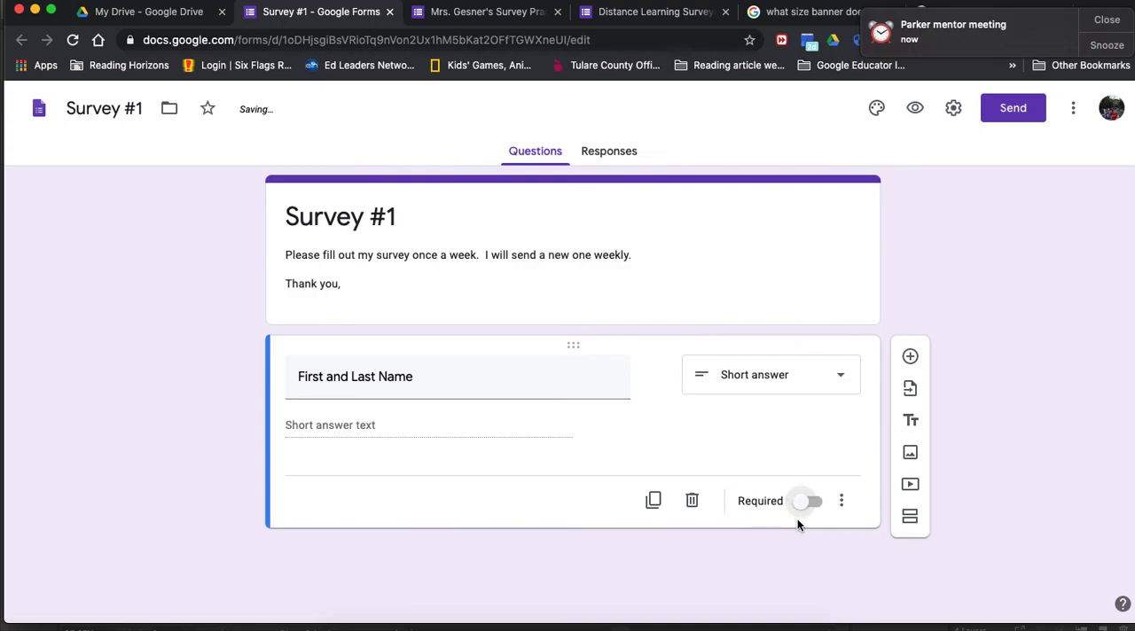
click(801, 509)
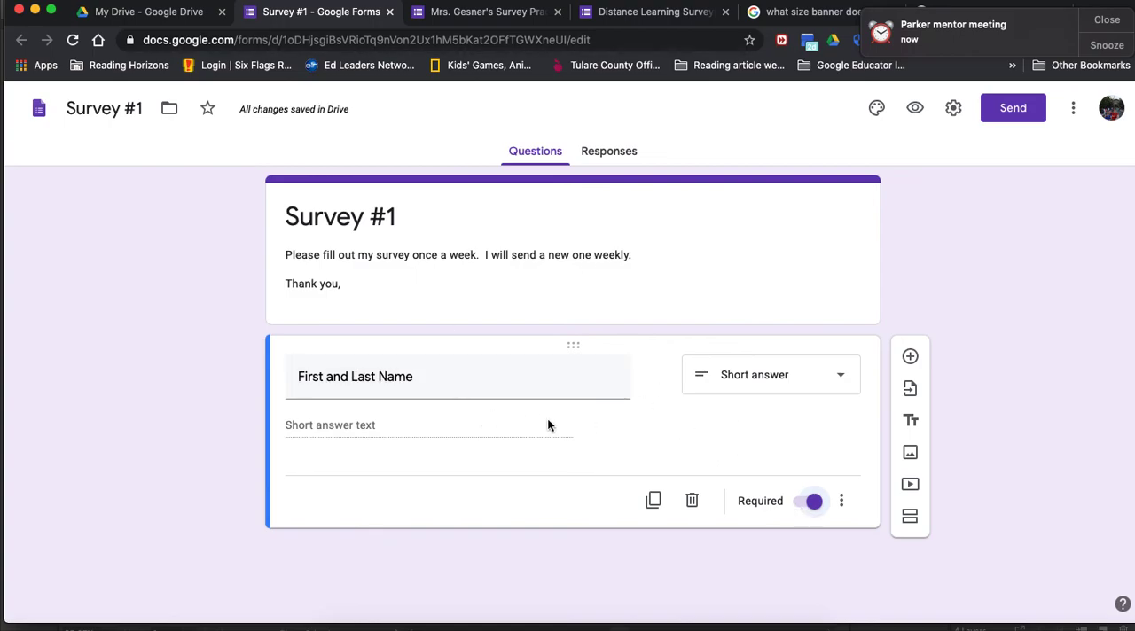
Step: Show the description and response validation fields on the First and Last Name question
click(841, 501)
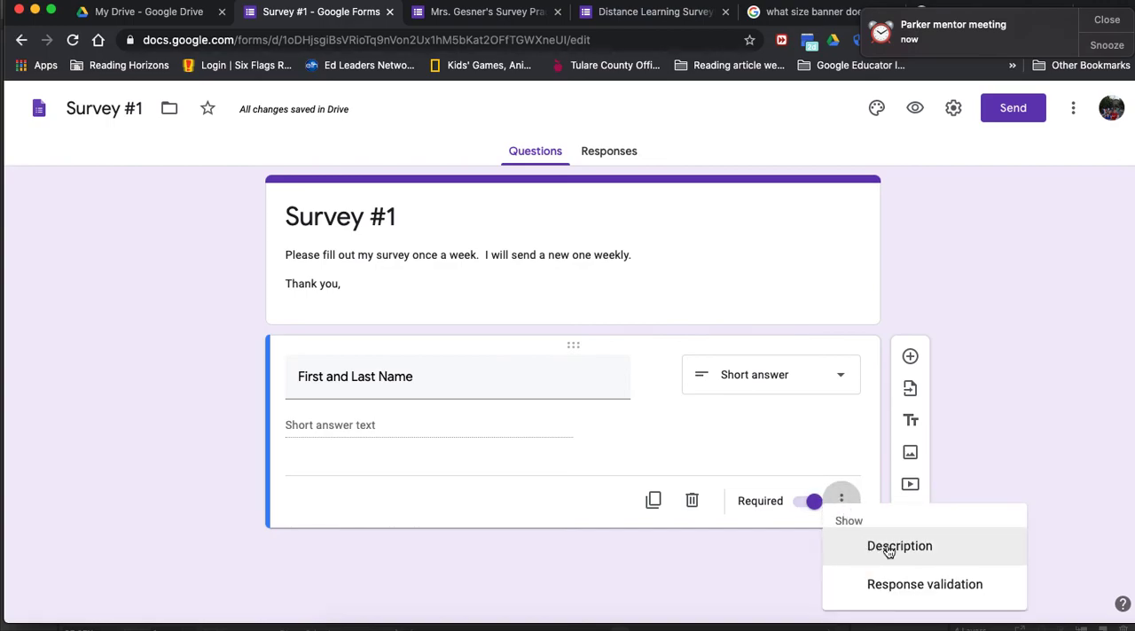
click(843, 501)
click(844, 505)
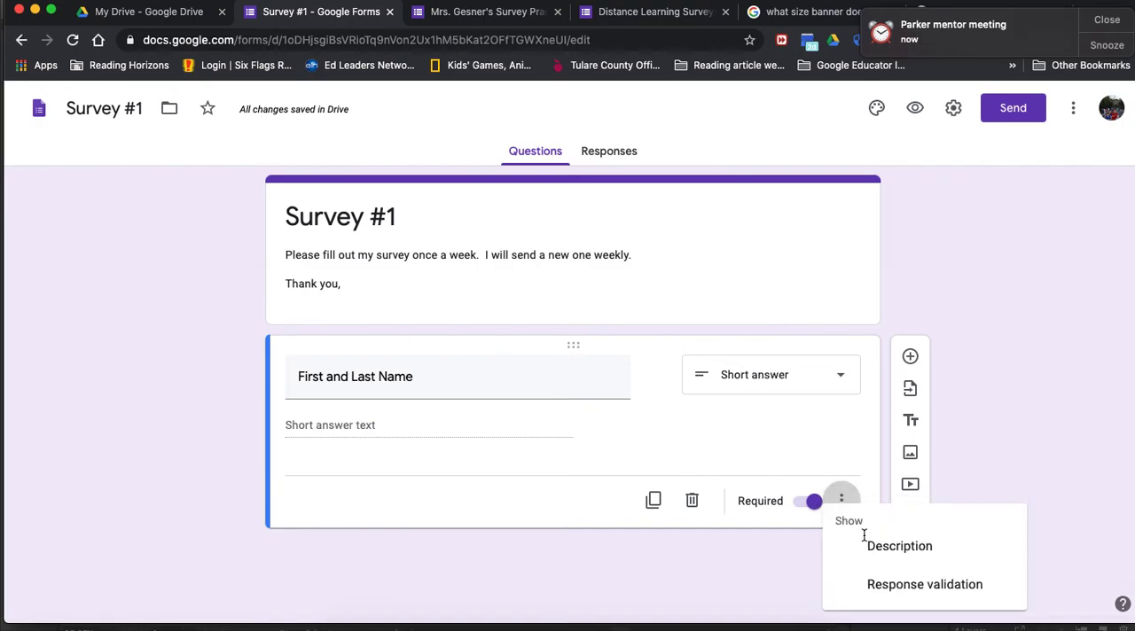
click(886, 544)
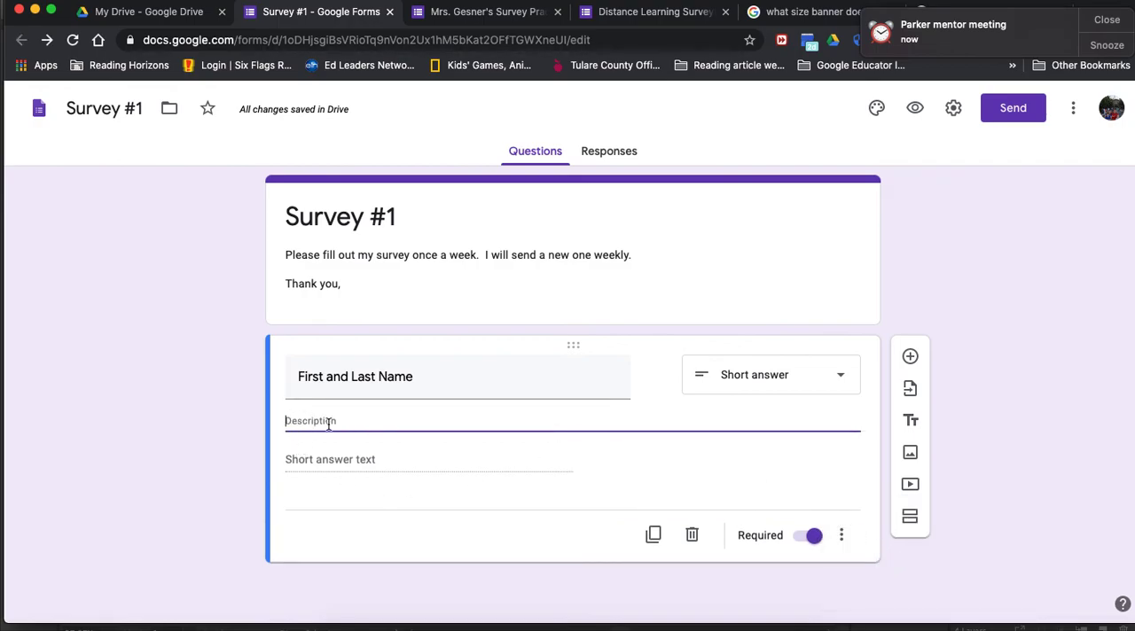
click(843, 538)
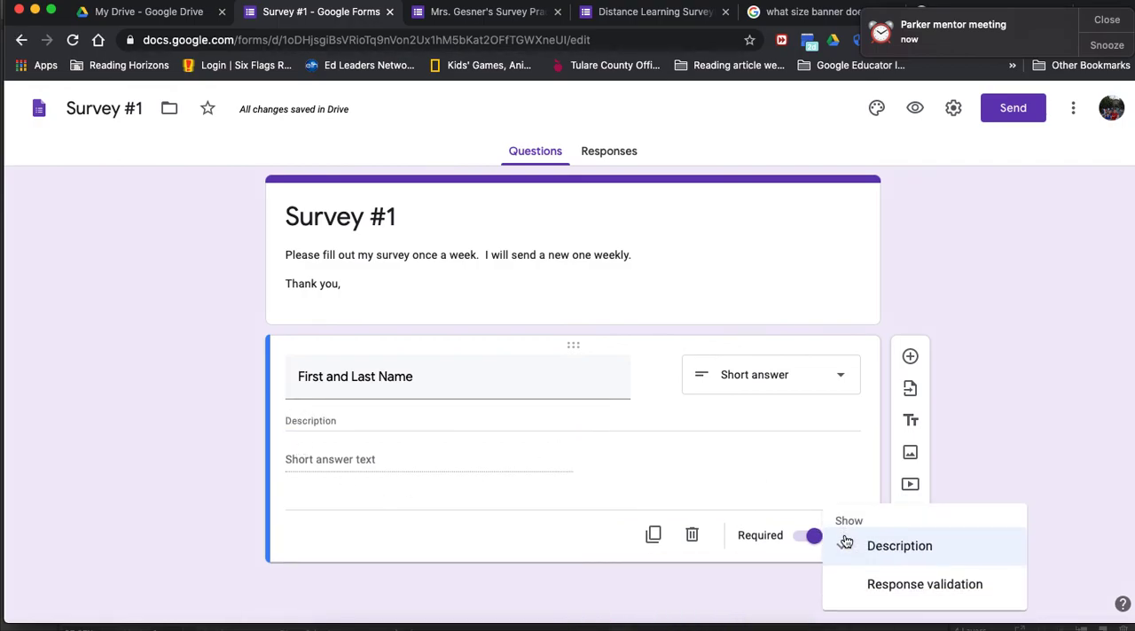
click(861, 583)
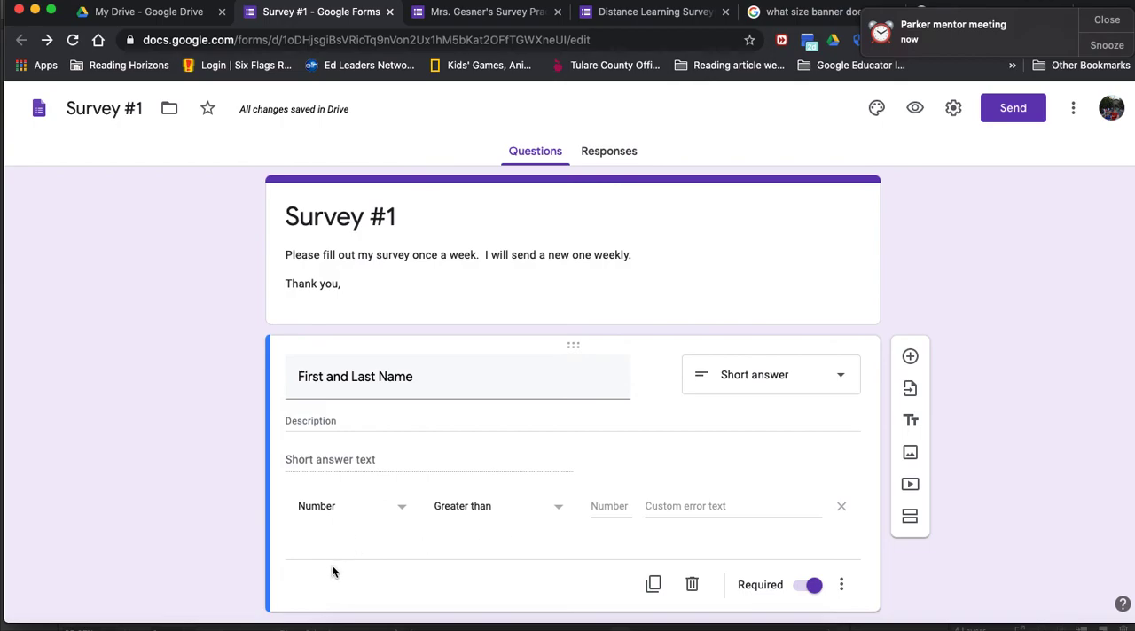
Step: Hide the response validation and description fields of the First and Last Name question again
click(841, 586)
click(856, 585)
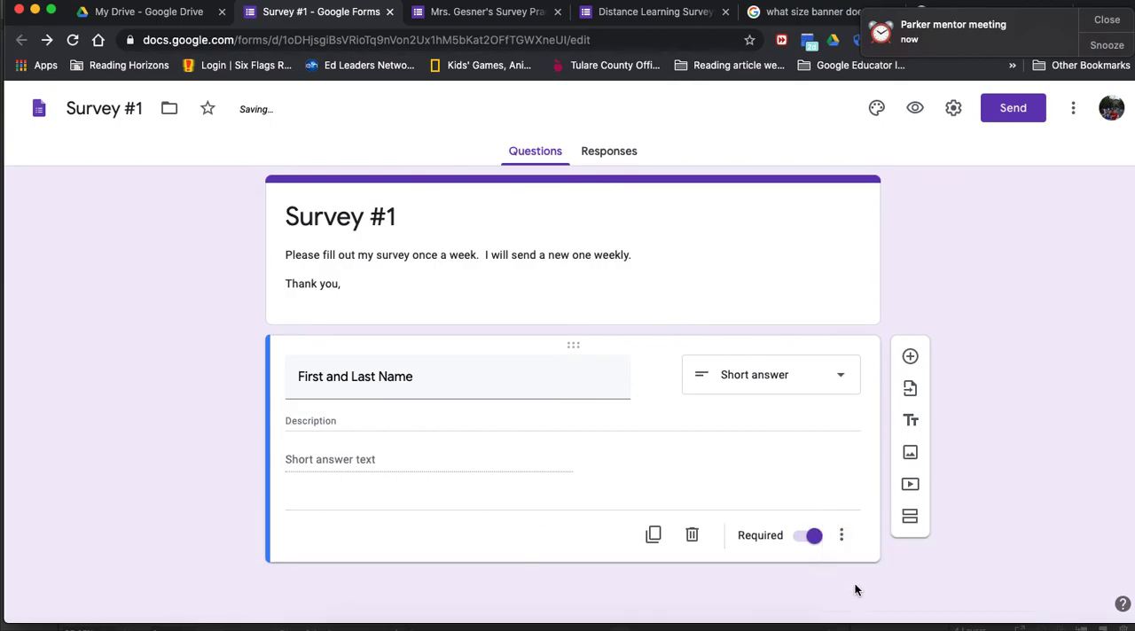
click(841, 535)
click(865, 545)
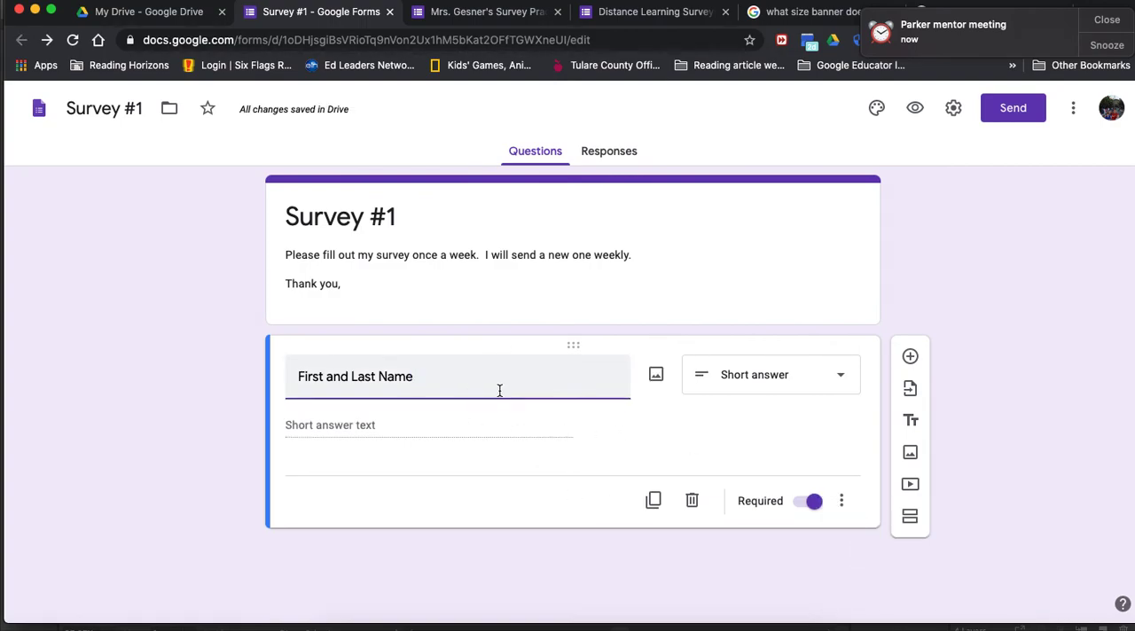
Step: Add a second, multiple-choice question asking "How are you doing today?"
click(910, 358)
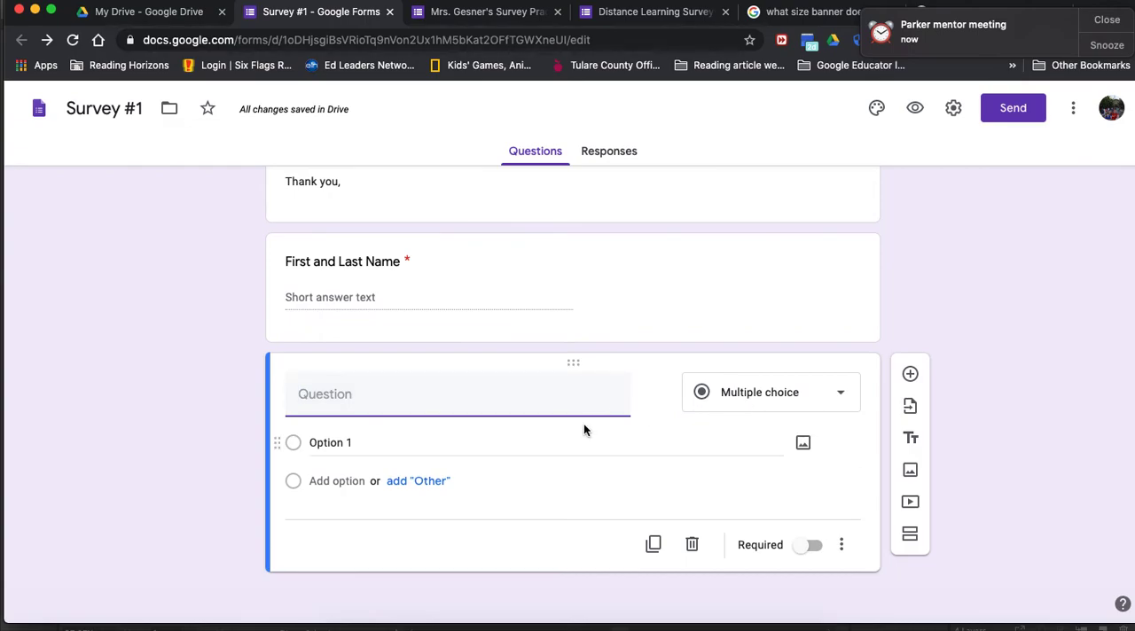
text(How are you doing to)
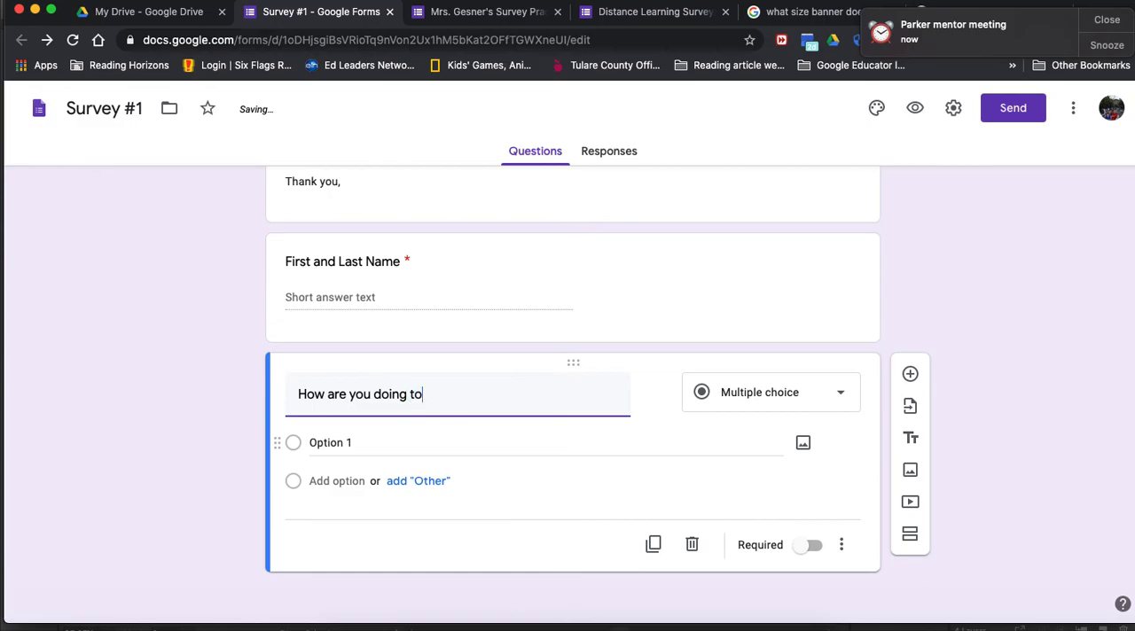
text(day?)
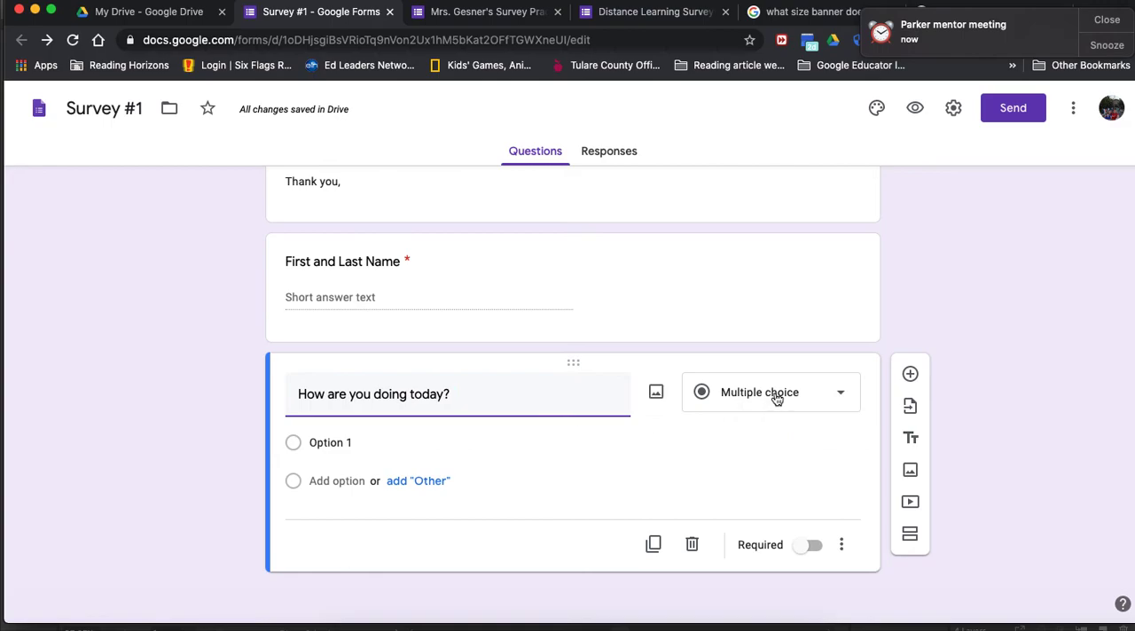
Step: Give the "How are you doing today?" question the answer options happy, sad, worried and excited, plus one further placeholder option
click(520, 449)
text(happy)
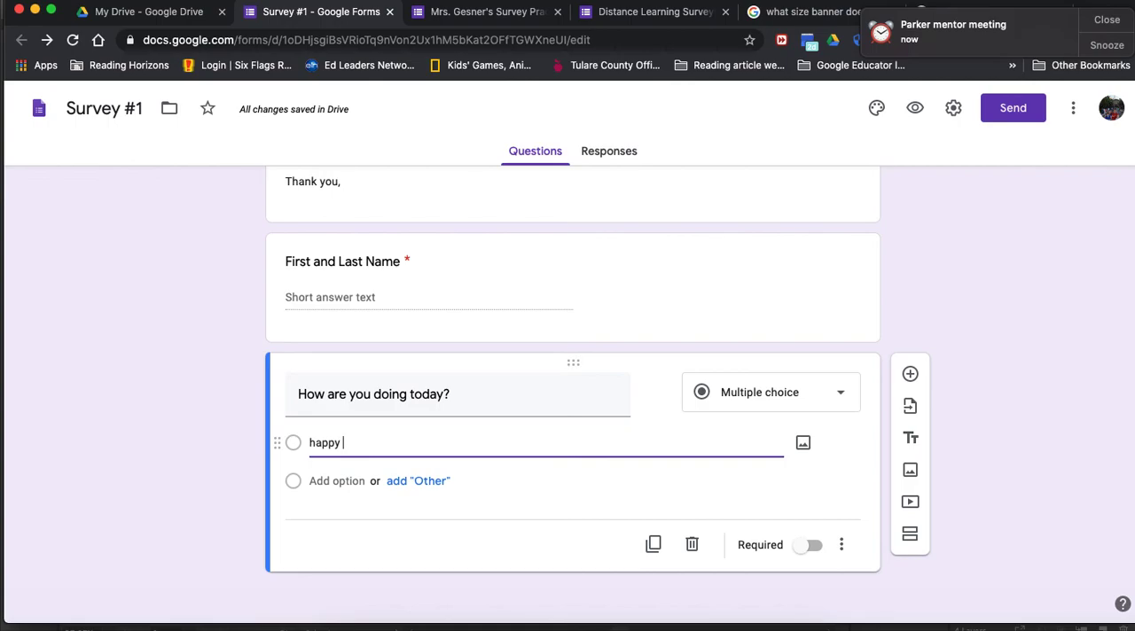
key(Return)
text(sad)
key(Return)
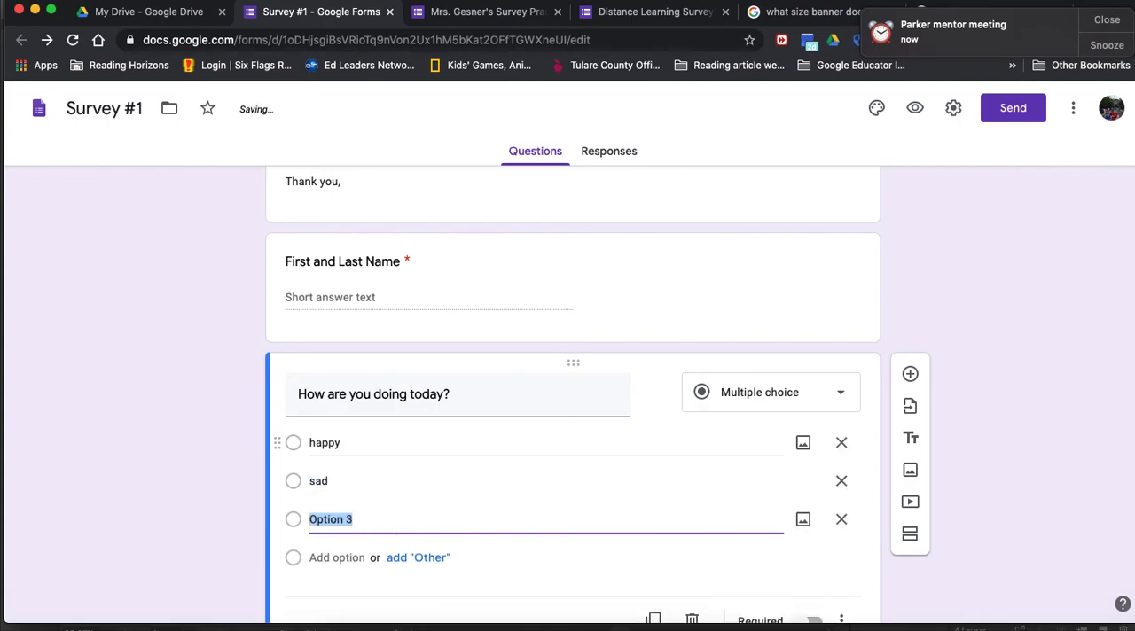
text(worried)
key(Return)
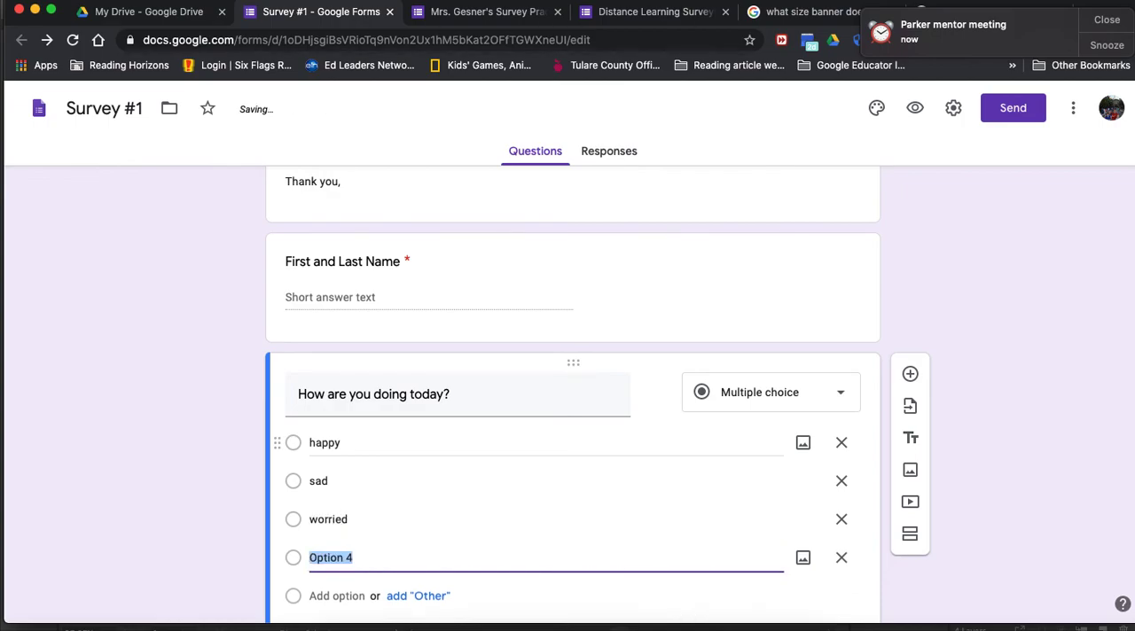
text(glad)
key(Return)
key(BackSpace)
key(BackSpace)
text(excited)
key(Return)
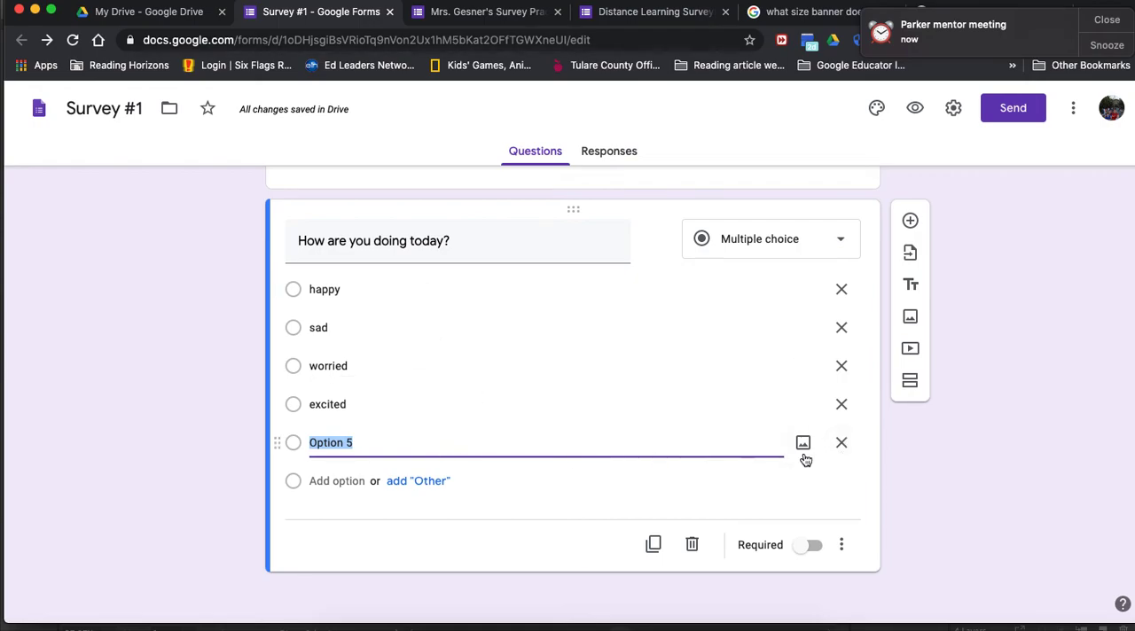
Step: Replace the placeholder fifth option of "How are you doing today?" with an "Other" option
click(841, 443)
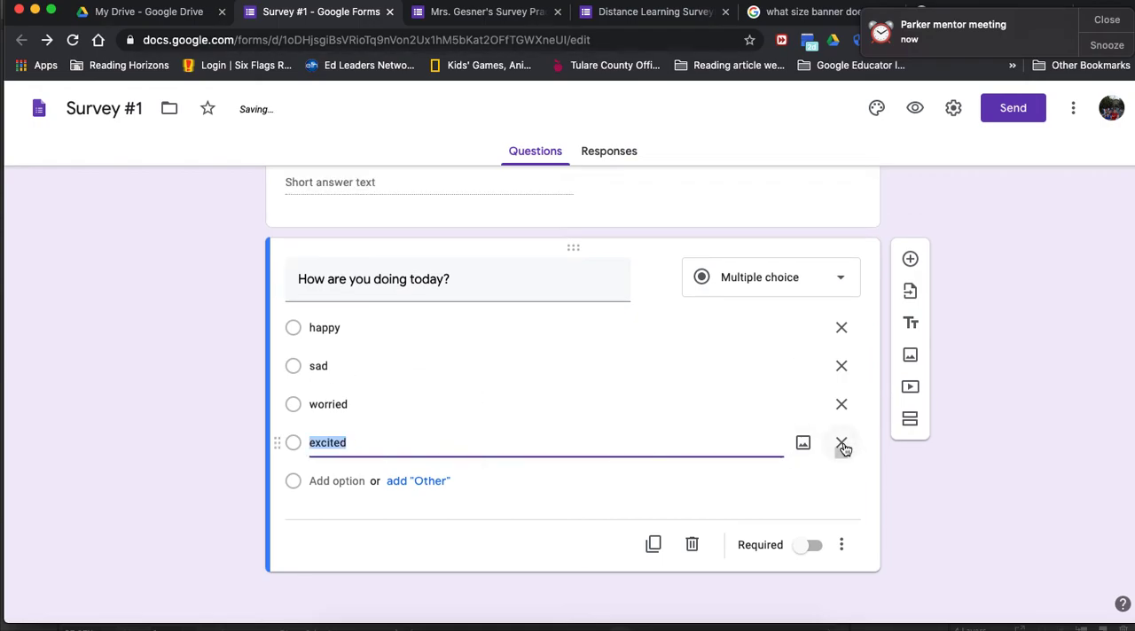
click(449, 487)
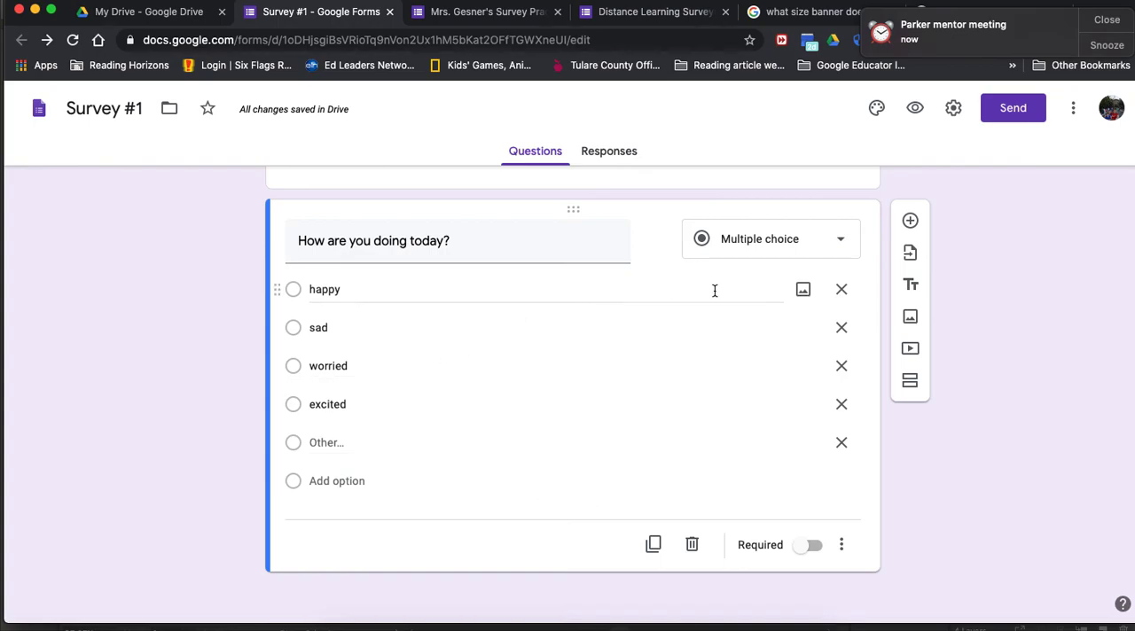
Step: Find a "happy emoji face" picture with Google Image Search and insert the thumbs-up smiley under the happy option
click(803, 291)
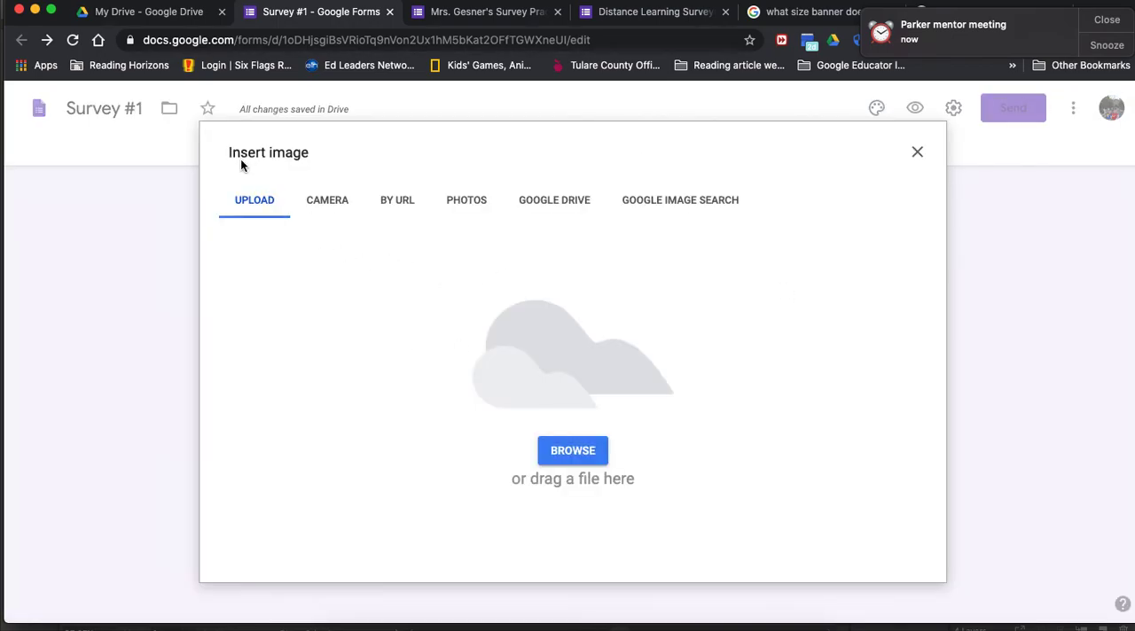
click(919, 156)
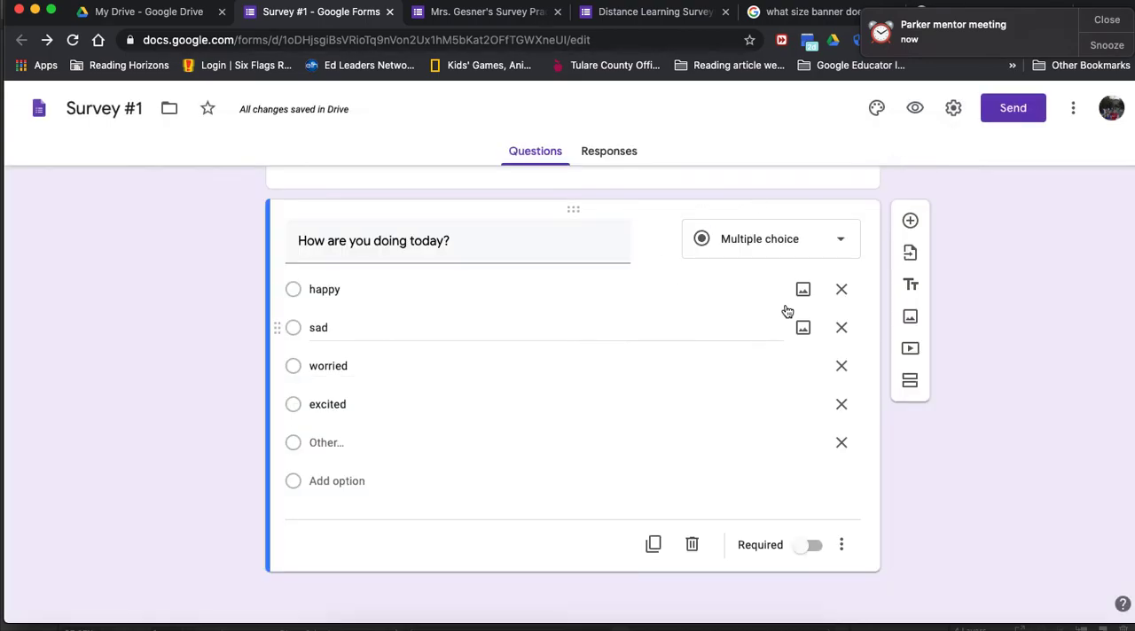
click(803, 291)
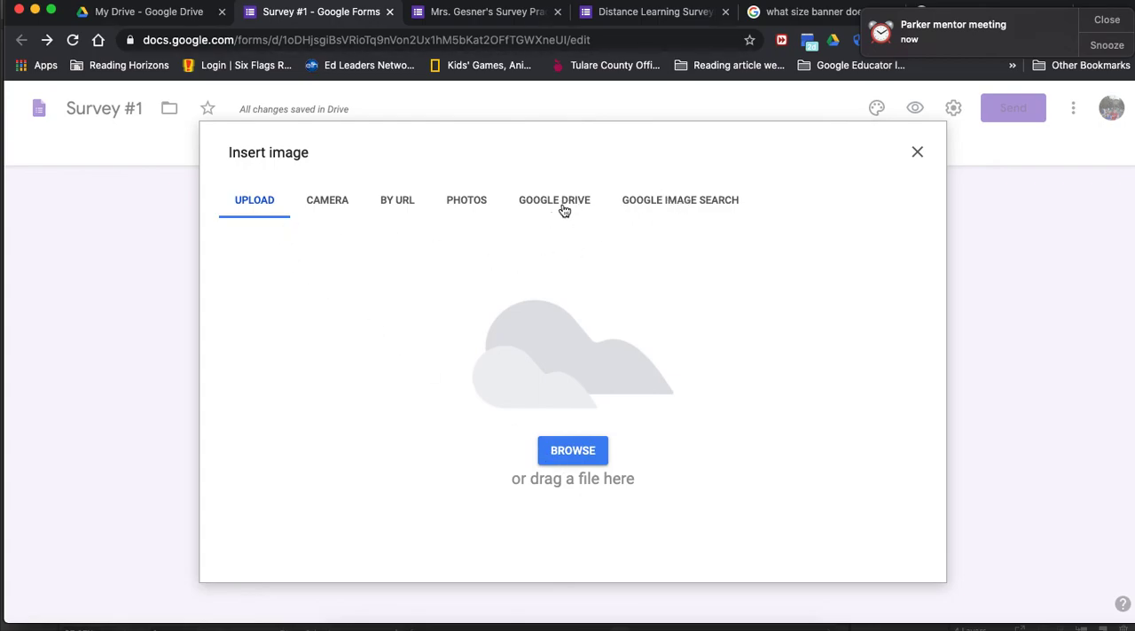
click(661, 209)
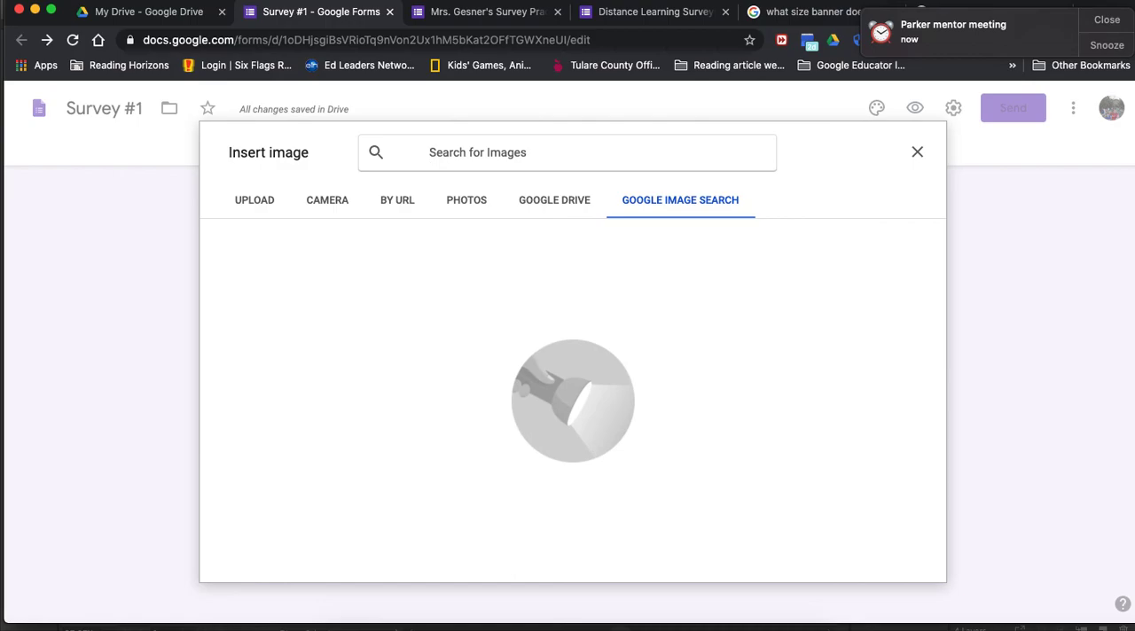
text(happy em)
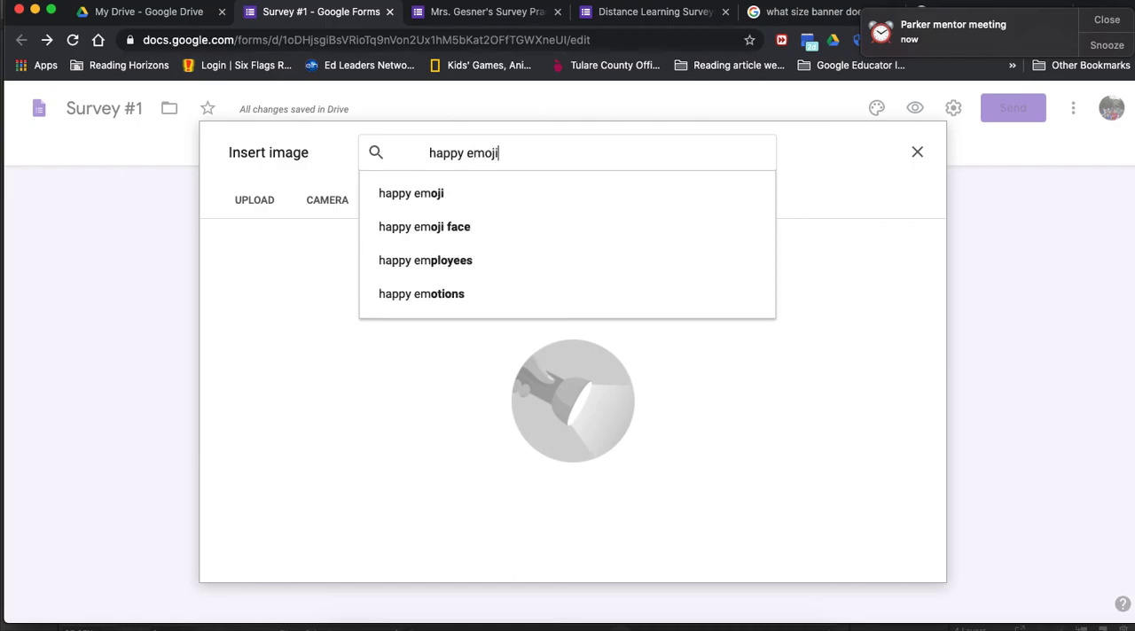
text(oji)
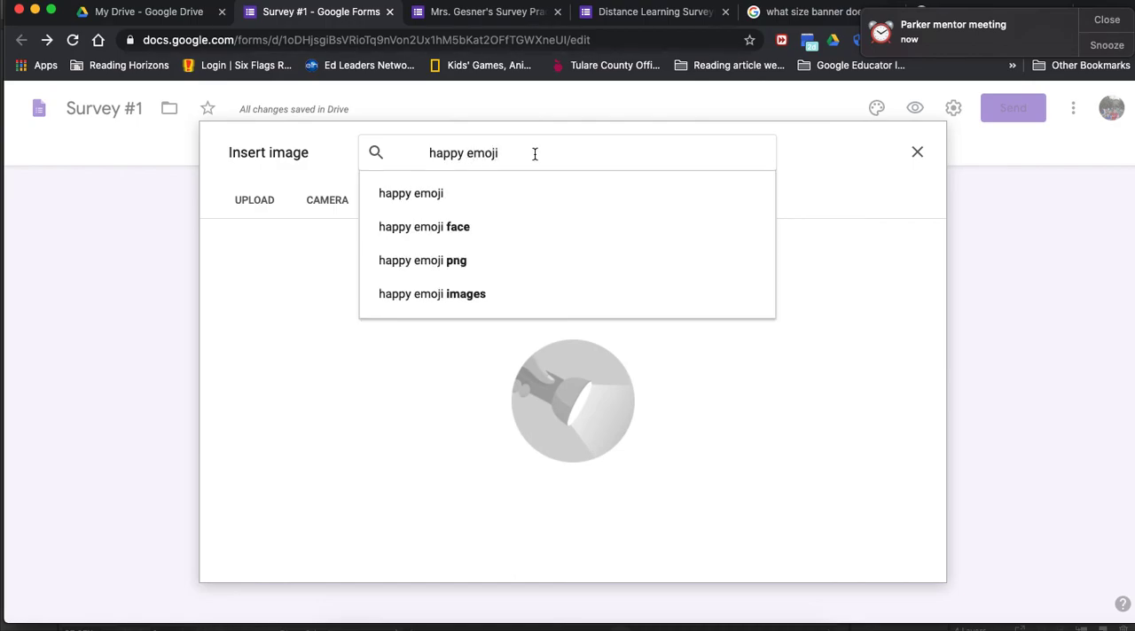
click(468, 226)
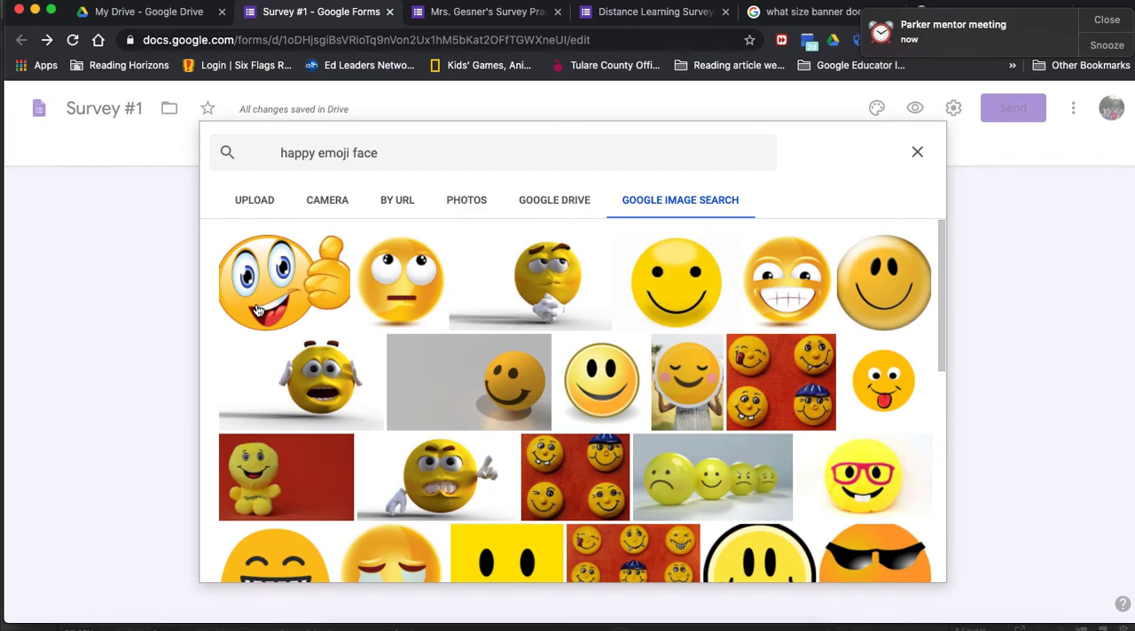
click(257, 309)
click(918, 575)
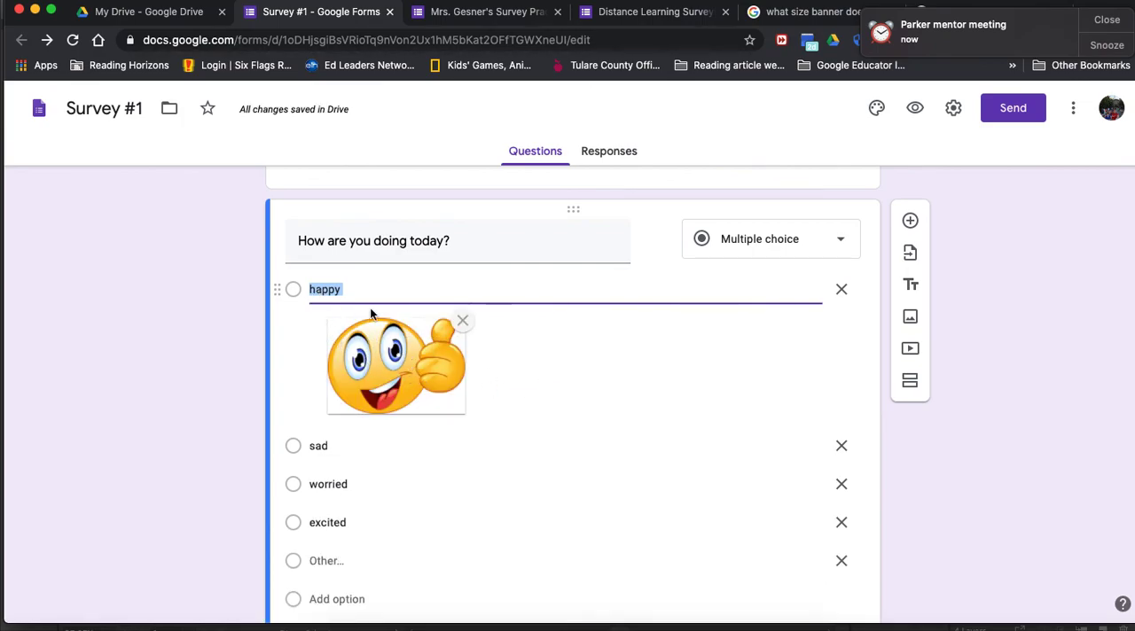
Step: Start adding an image to the sad option and run a Google Image Search for "sad emoji face"
click(804, 447)
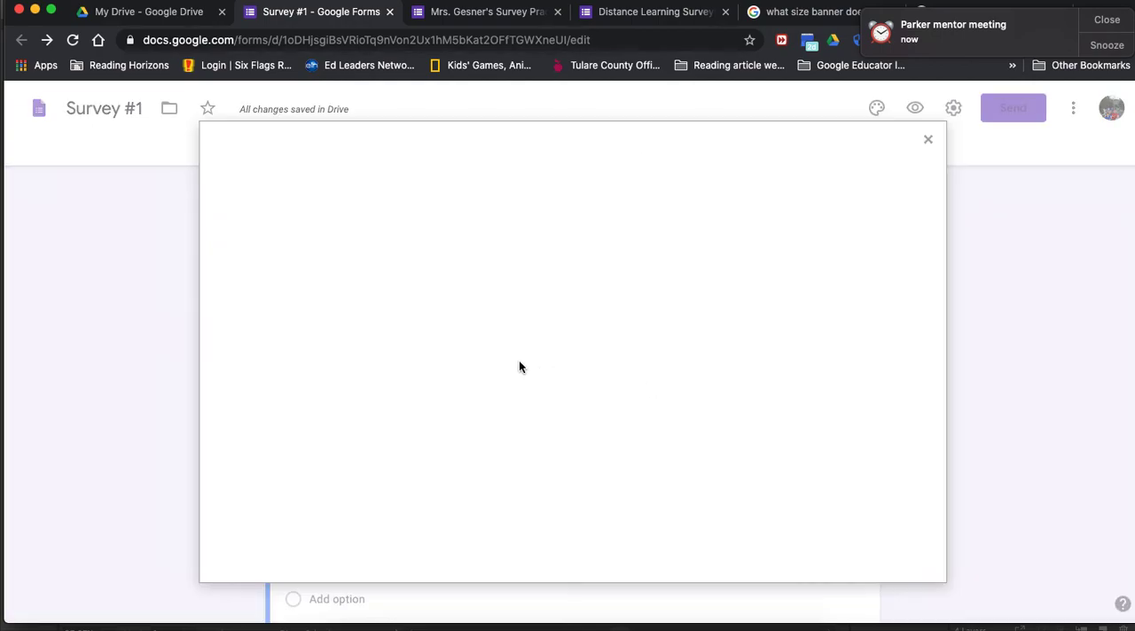
click(700, 203)
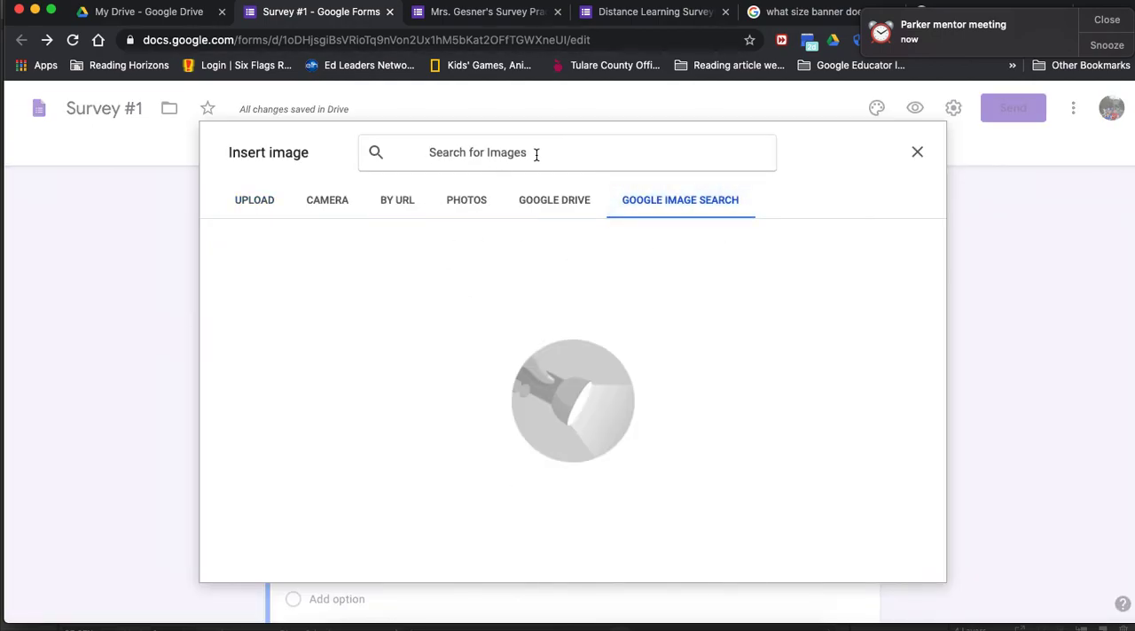
click(401, 151)
text(sad emoji face)
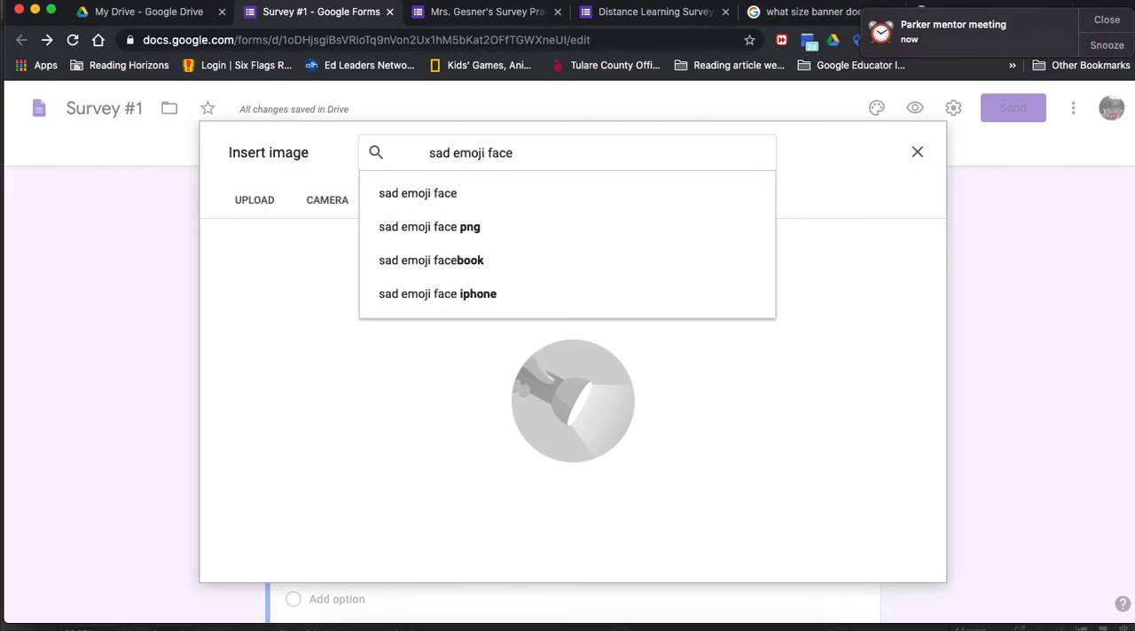
key(Return)
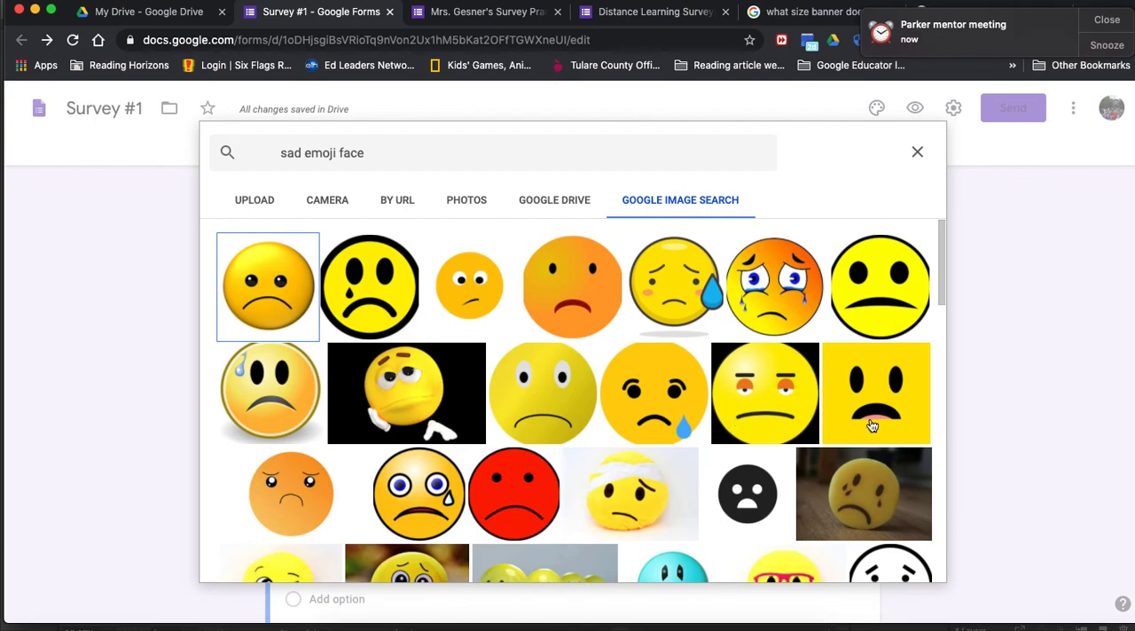
Step: Try an image search for "sad gif face" instead and look through the pictures
click(535, 151)
key(BackSpace)
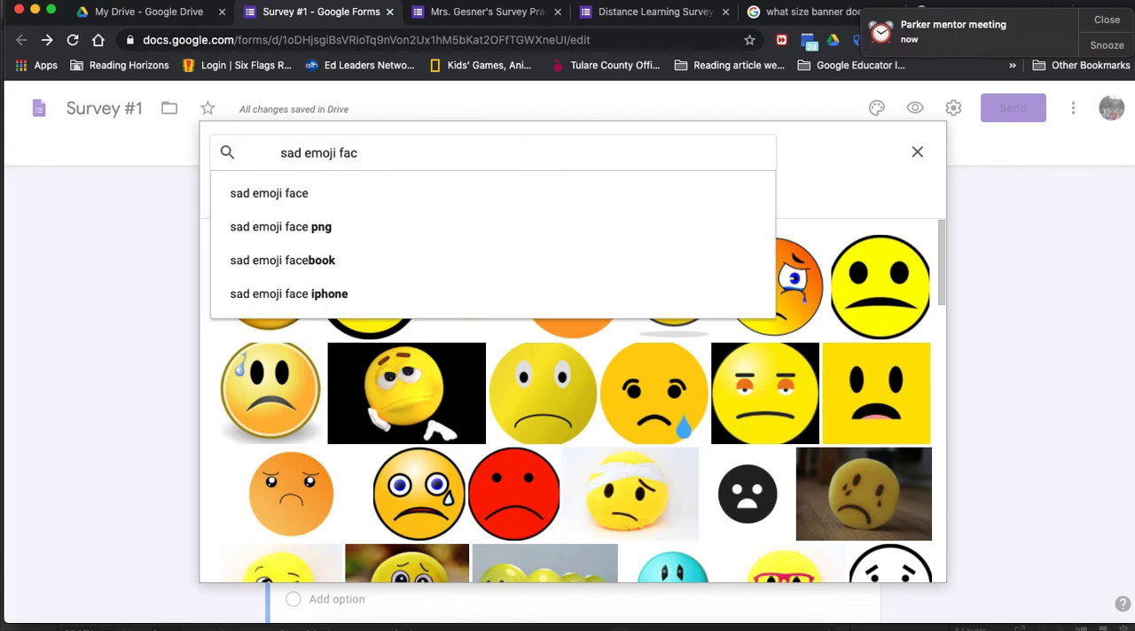
key(BackSpace)
key(BackSpace)
text(fif fac)
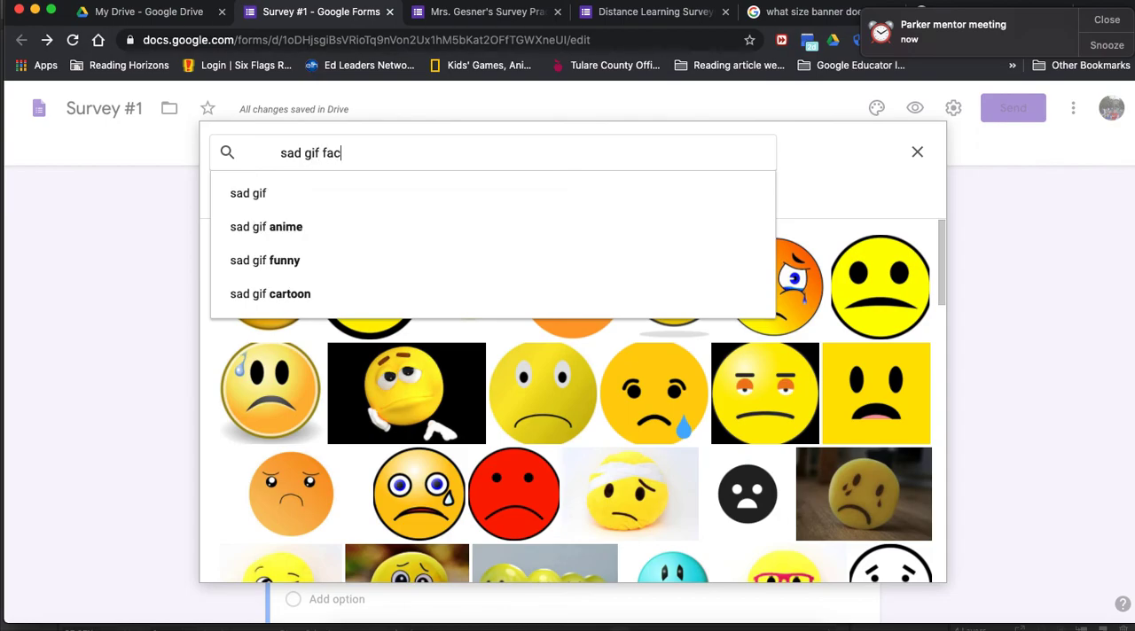
text(e)
key(Return)
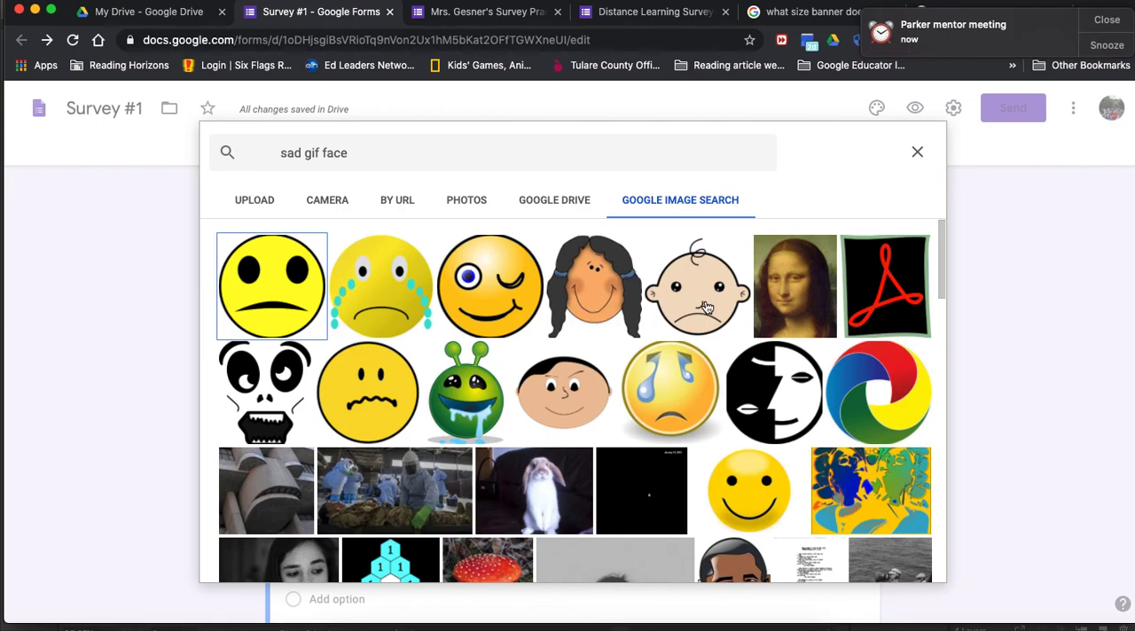
scroll(614, 434, down, 5)
scroll(613, 434, down, 3)
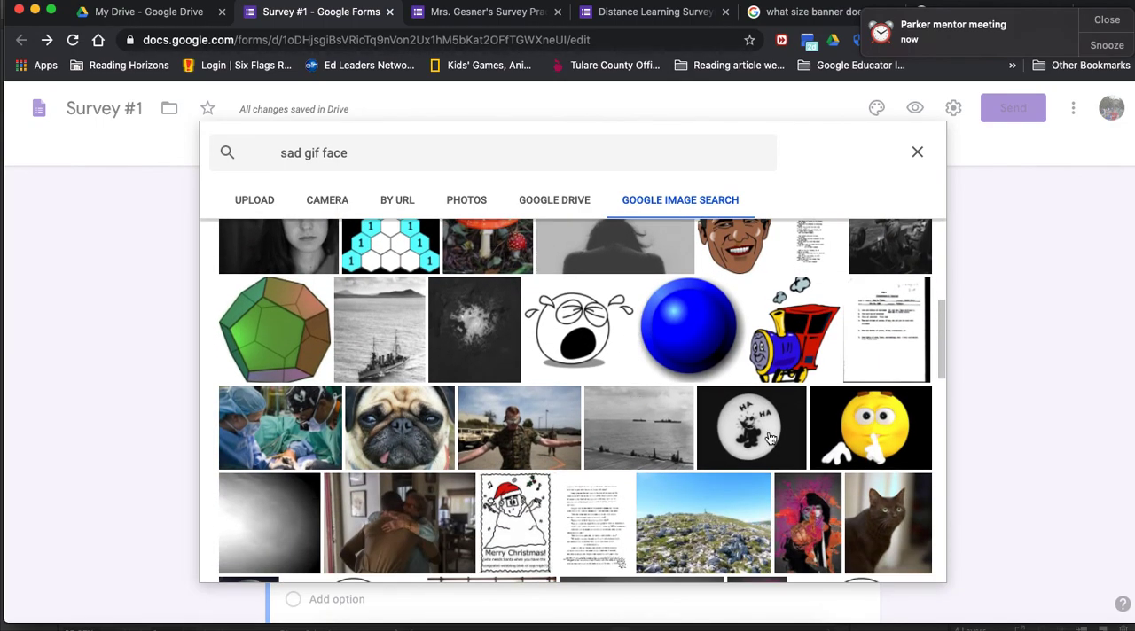
scroll(780, 434, down, 10)
scroll(805, 434, up, 15)
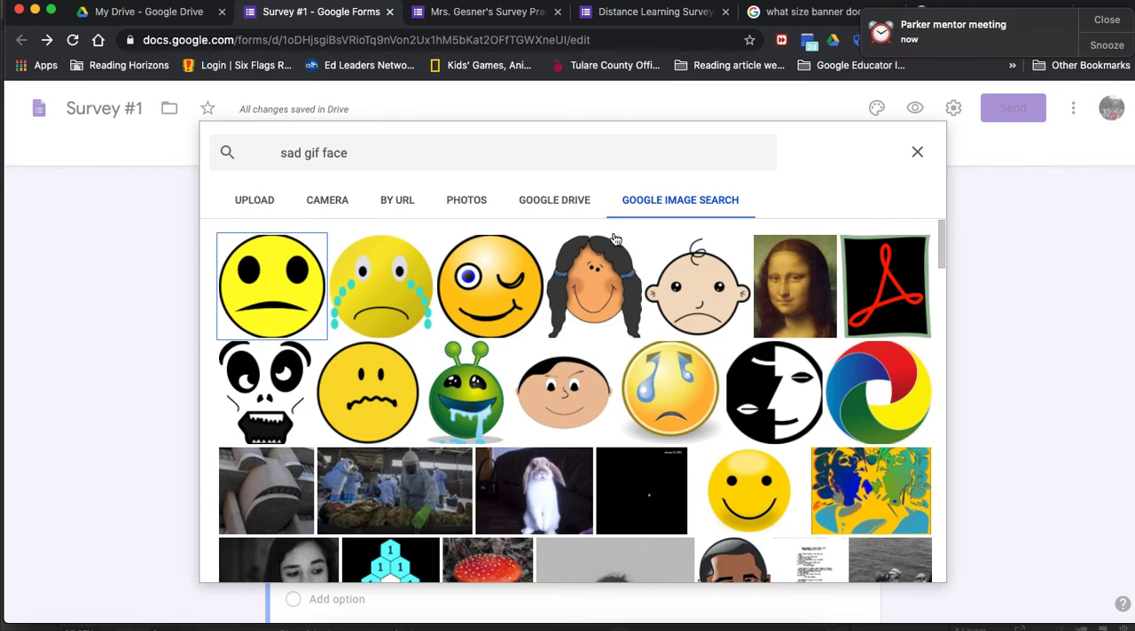
Step: Search again for "sad emoji face" and insert the yellow face with the large blue drop under the sad option
click(405, 154)
click(321, 154)
text(\\)
key(BackSpace)
key(BackSpace)
key(BackSpace)
key(BackSpace)
key(BackSpace)
key(BackSpace)
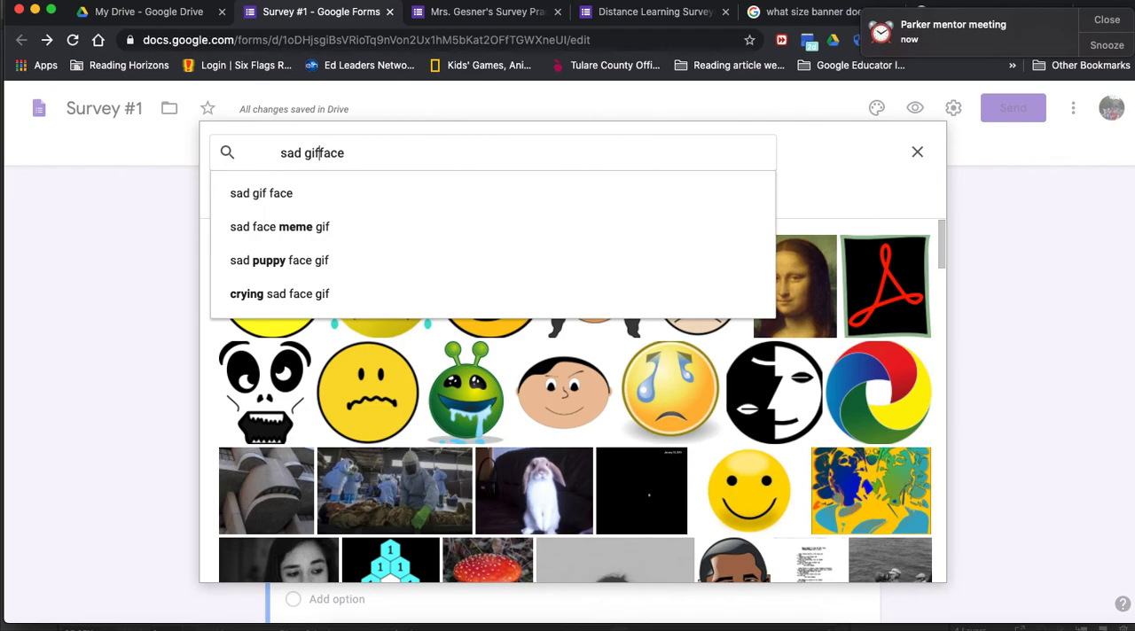
text(emoji)
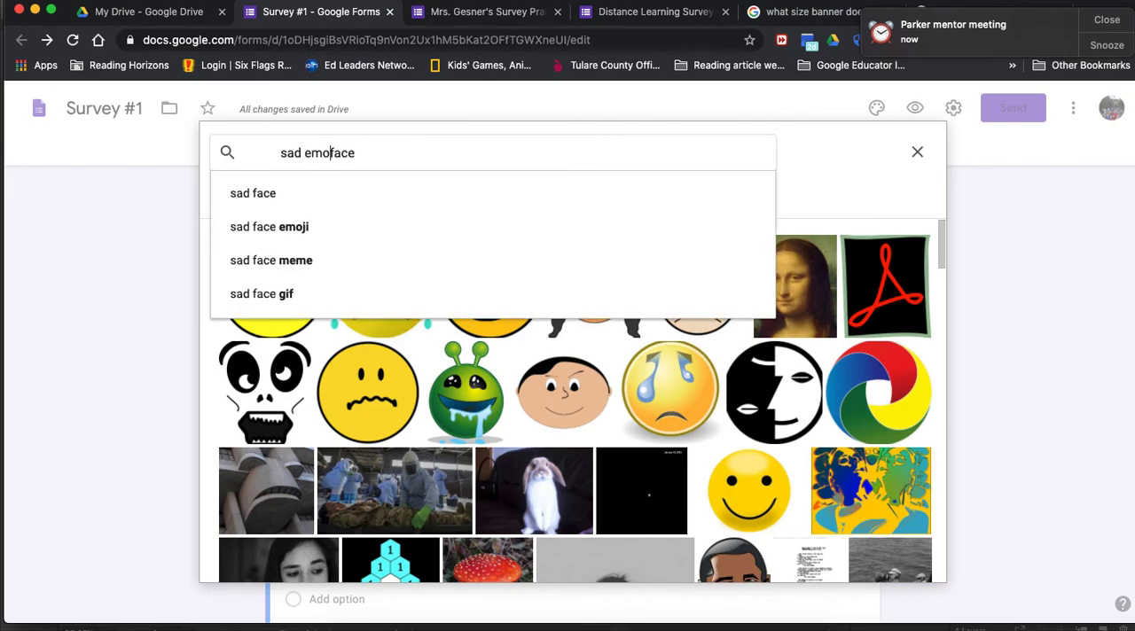
key(Return)
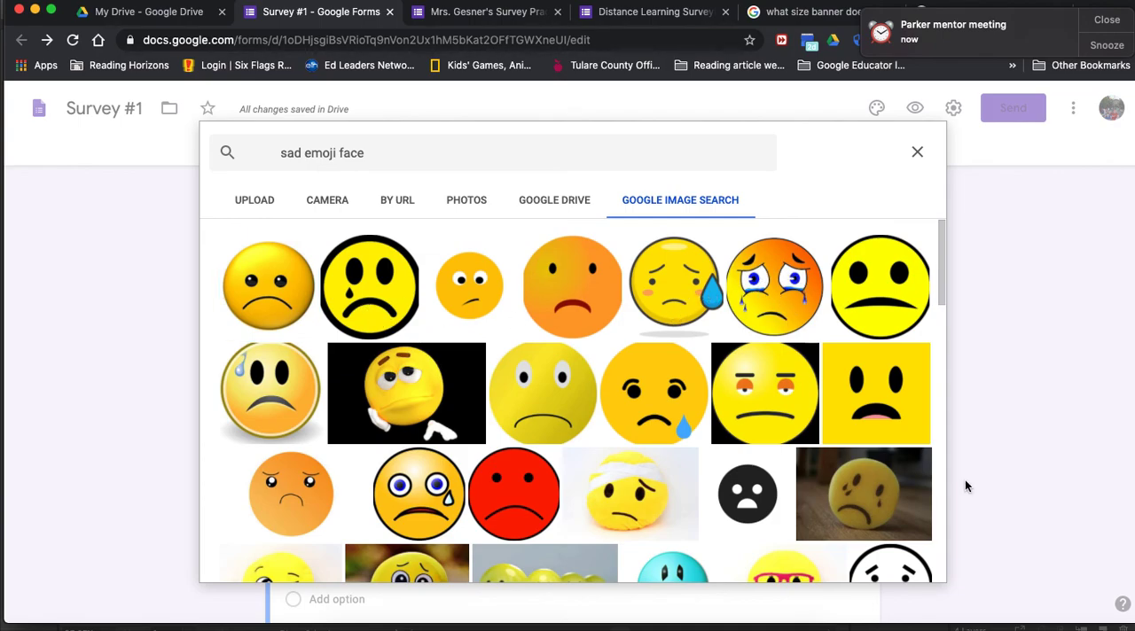
click(780, 319)
click(657, 276)
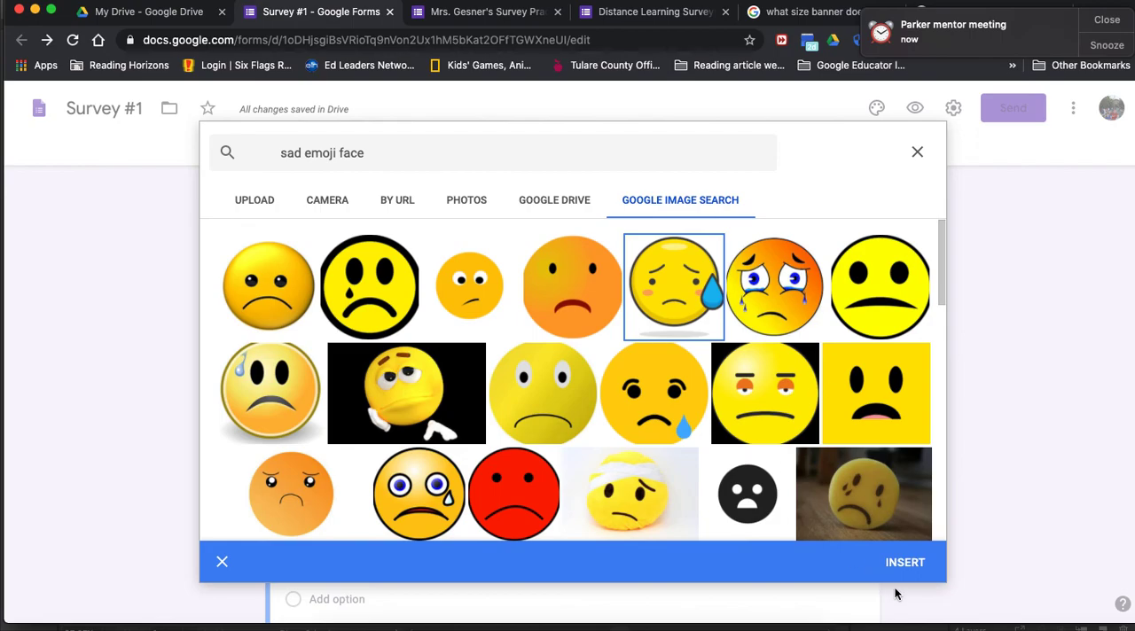
click(905, 563)
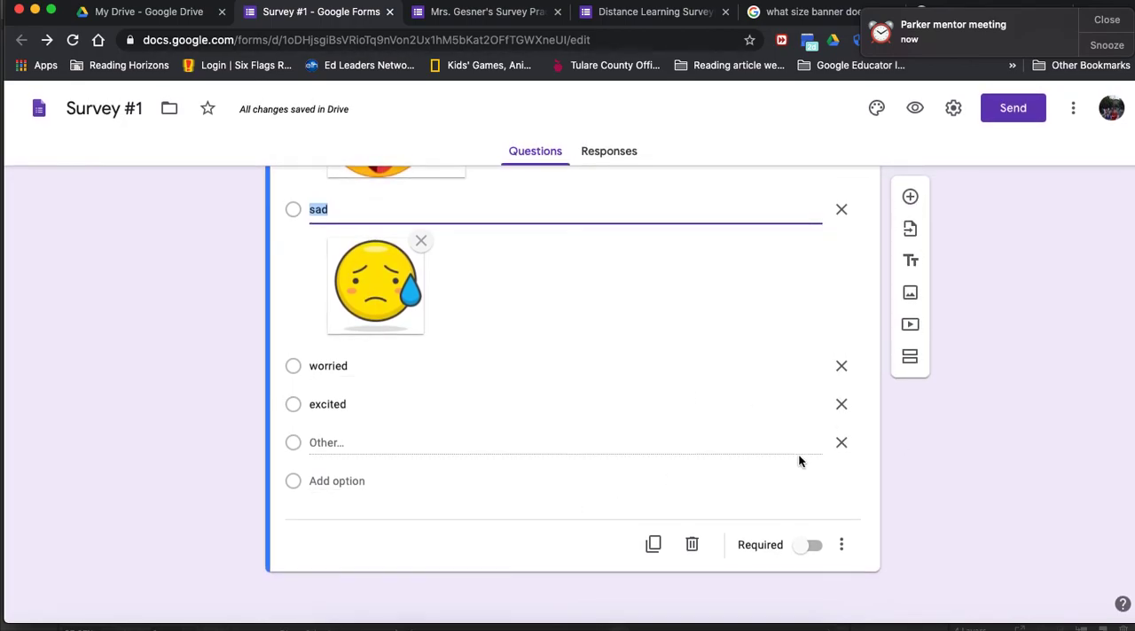
Step: Make the "How are you doing today?" question required
click(807, 546)
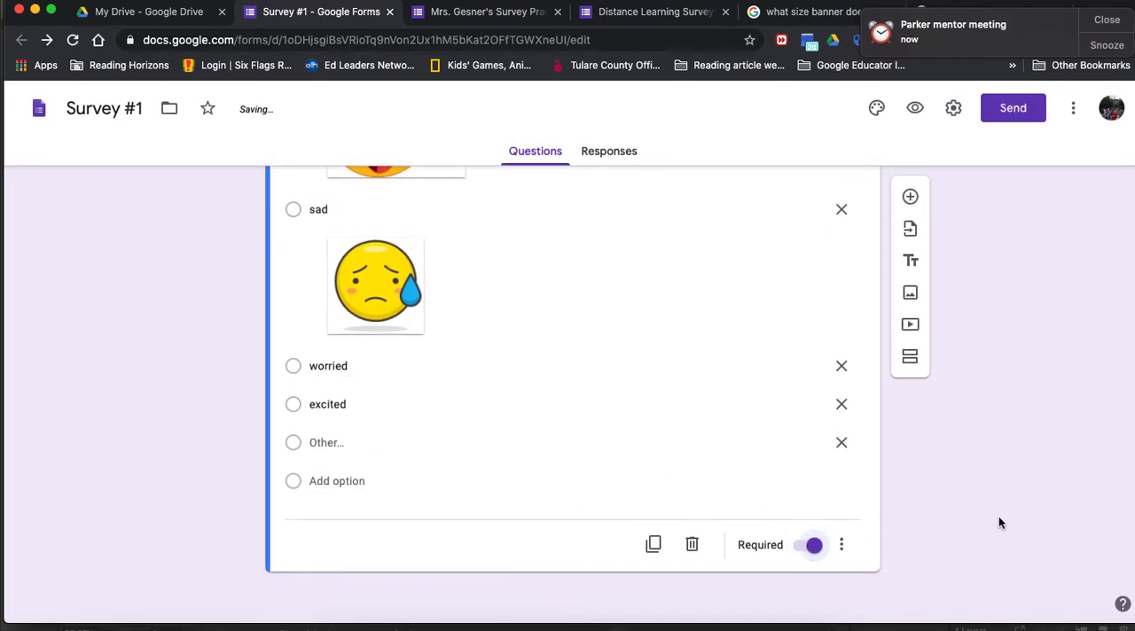
scroll(998, 523, up, 5)
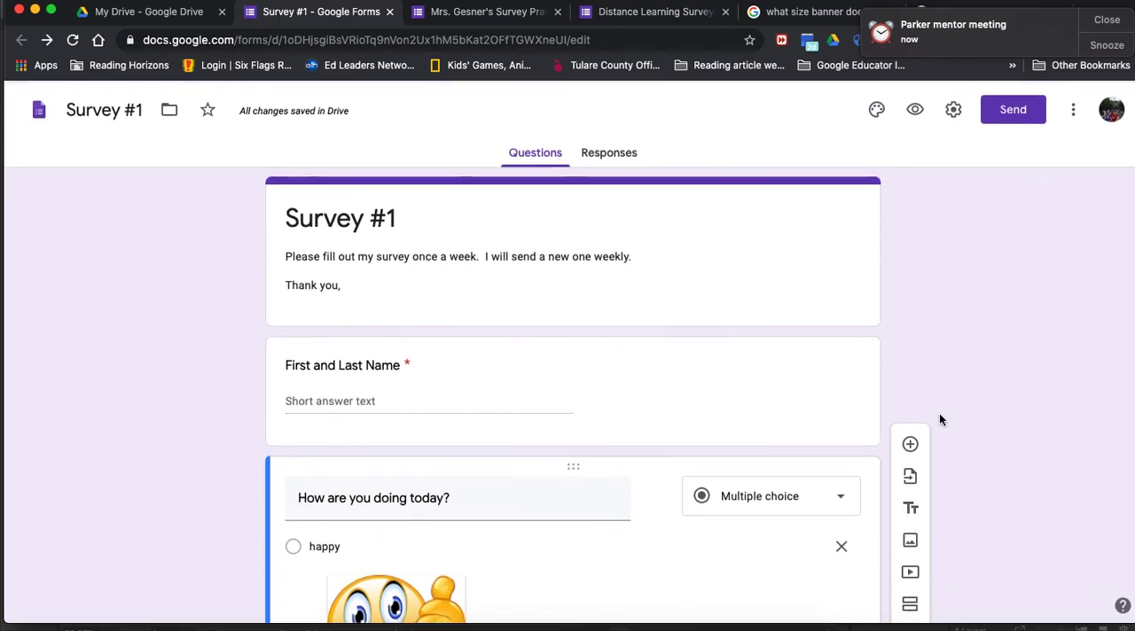
Step: Add a third, multiple-choice question asking "what is your favorite task this week?"
click(913, 294)
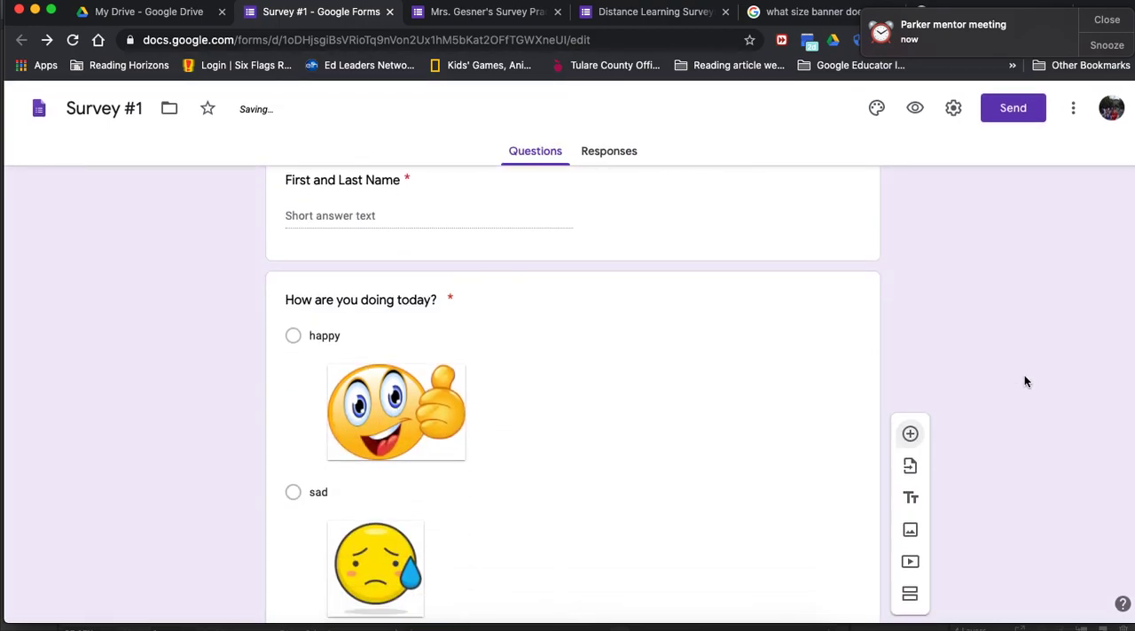
scroll(1031, 381, down, 1)
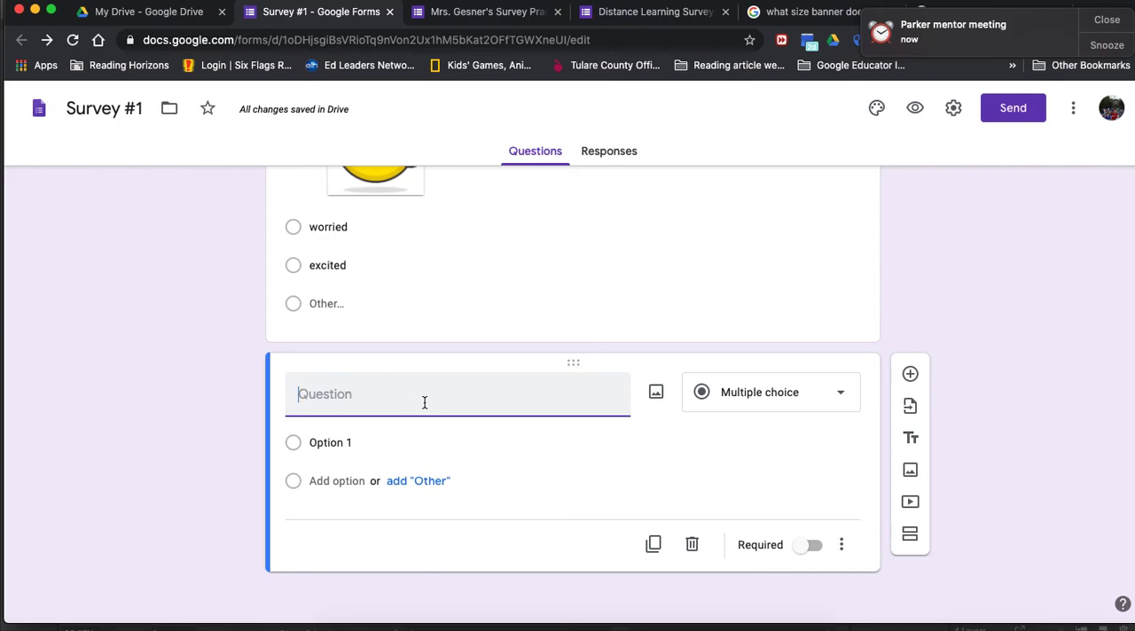
text(W)
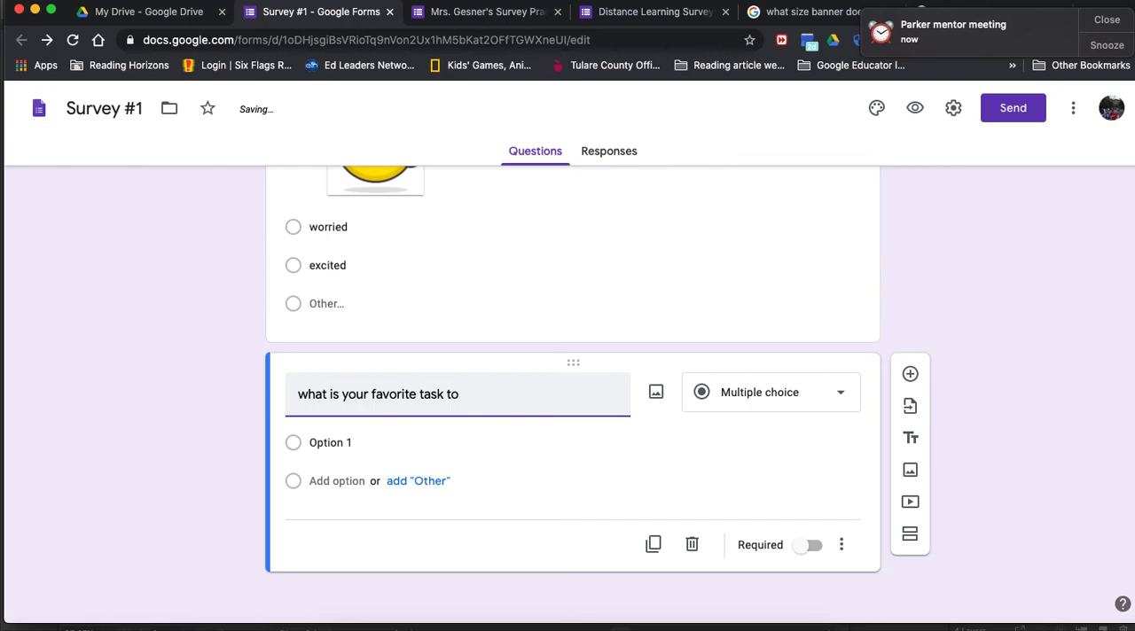
text(k?)
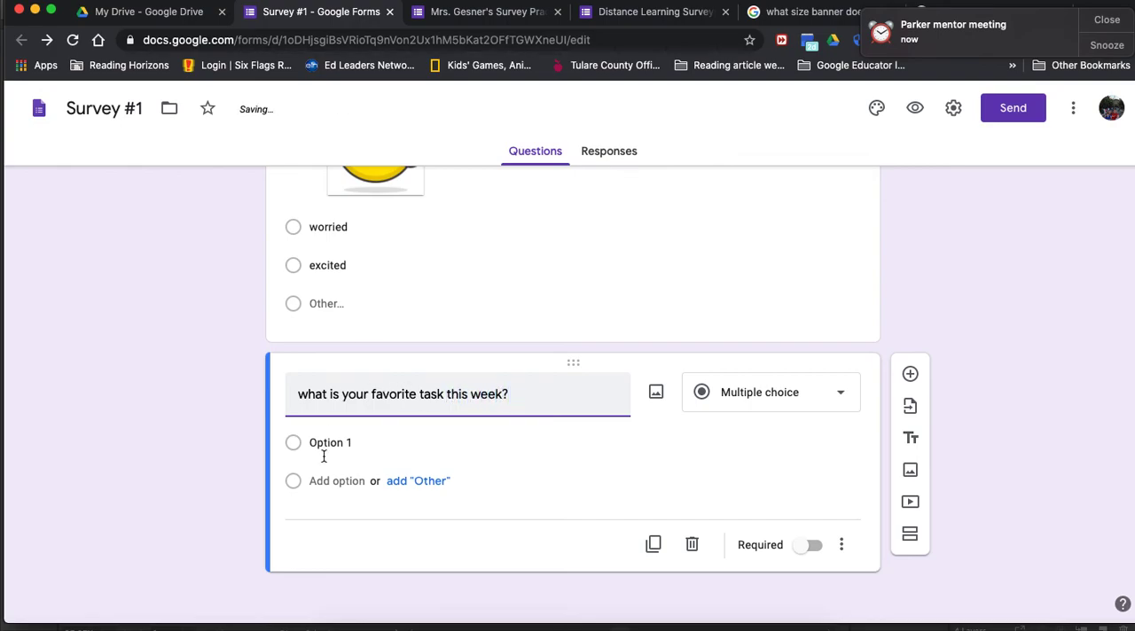
Step: Give the favorite task question the answer options reading, math, art, science and Playing outside
click(372, 452)
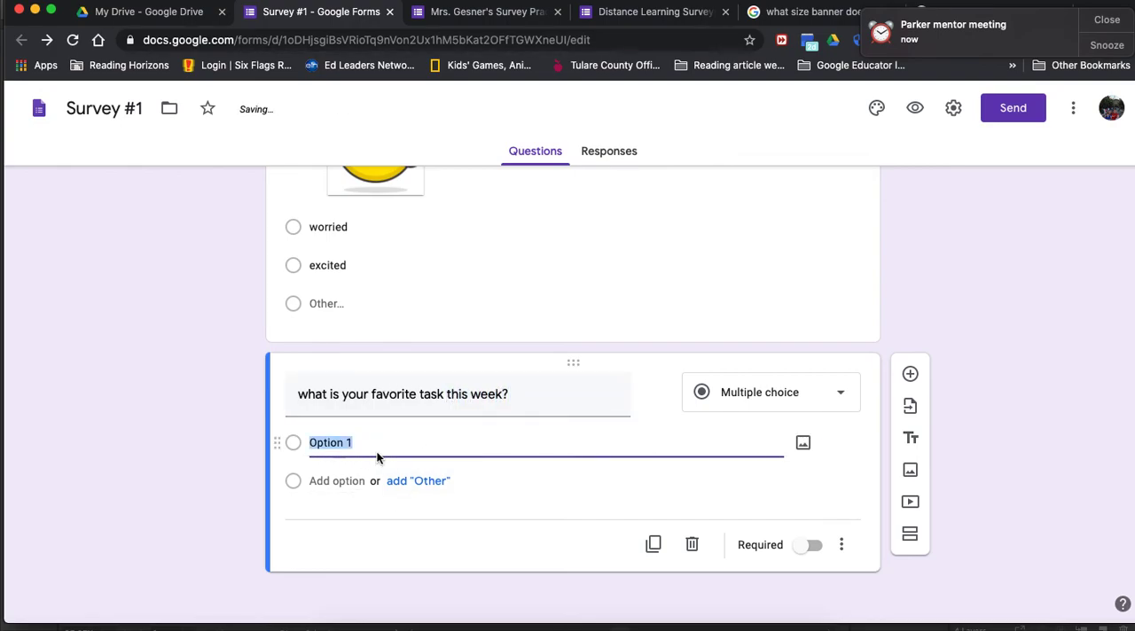
text(reading)
key(Return)
text(math)
key(Return)
text(art)
key(Return)
text(science)
key(Return)
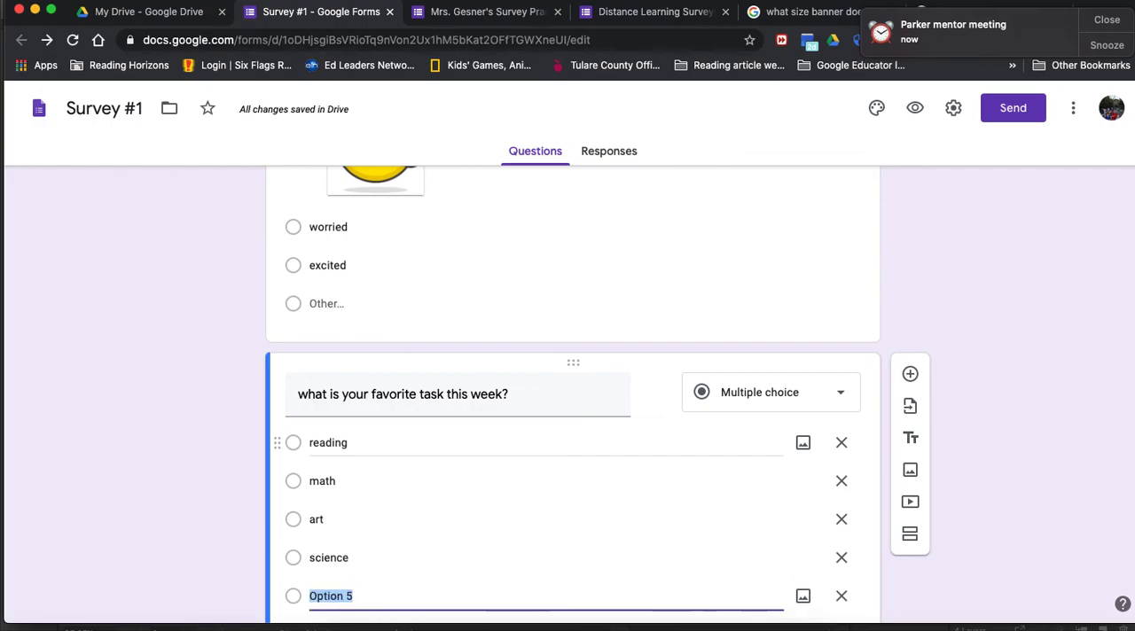
text(outside r)
text(Playing outside)
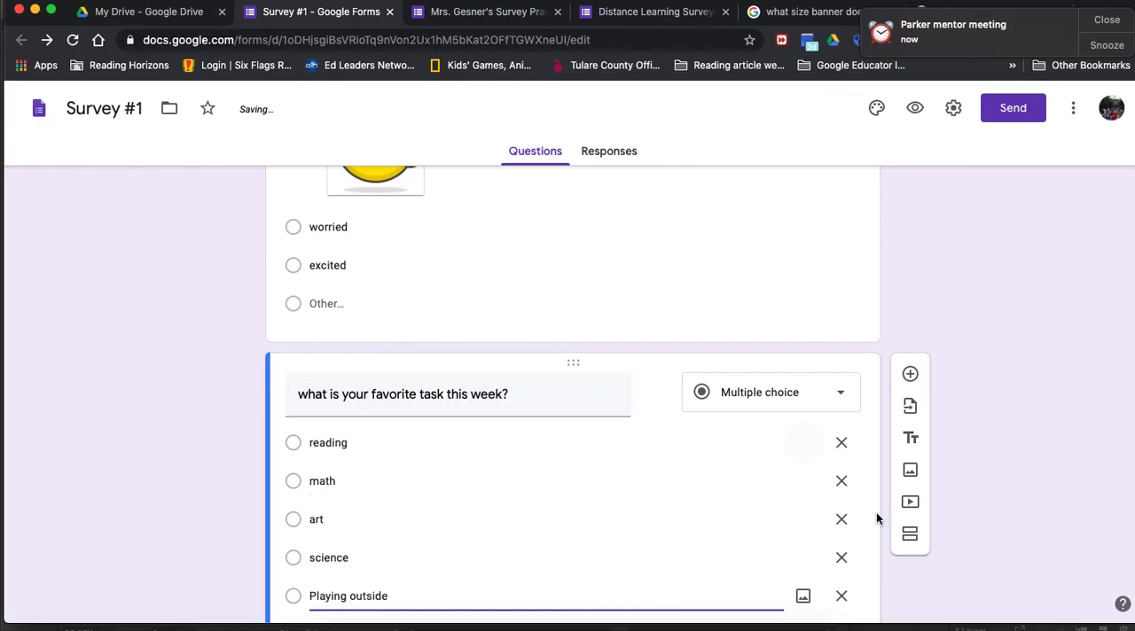
Step: Add an "Other" option to the favorite task question and make the question required
scroll(1013, 487, down, 3)
click(429, 484)
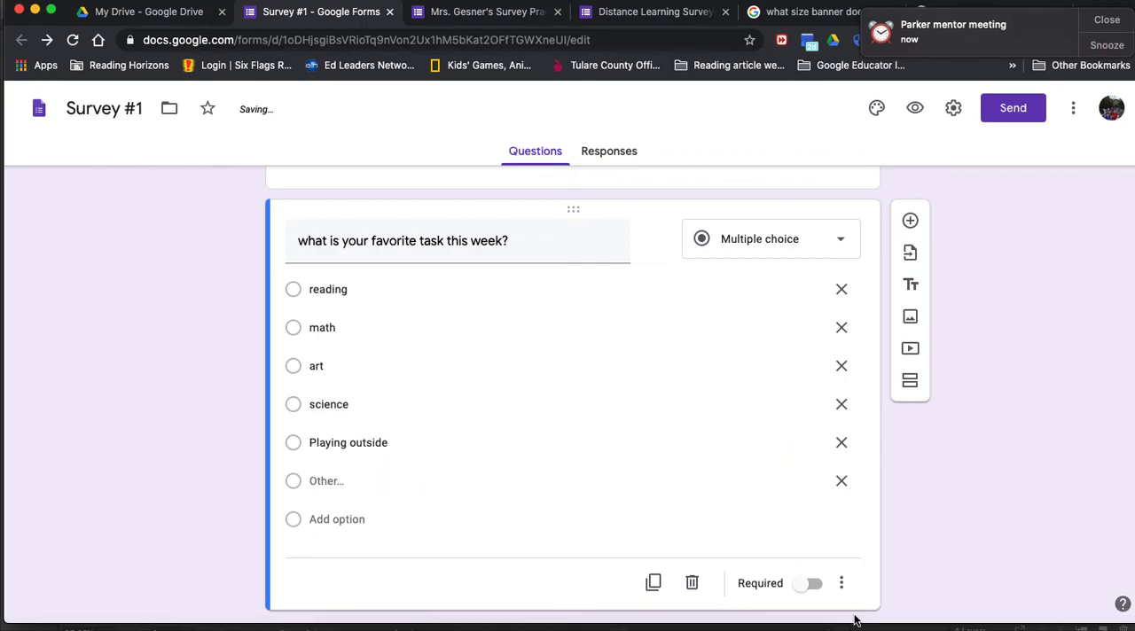
click(803, 587)
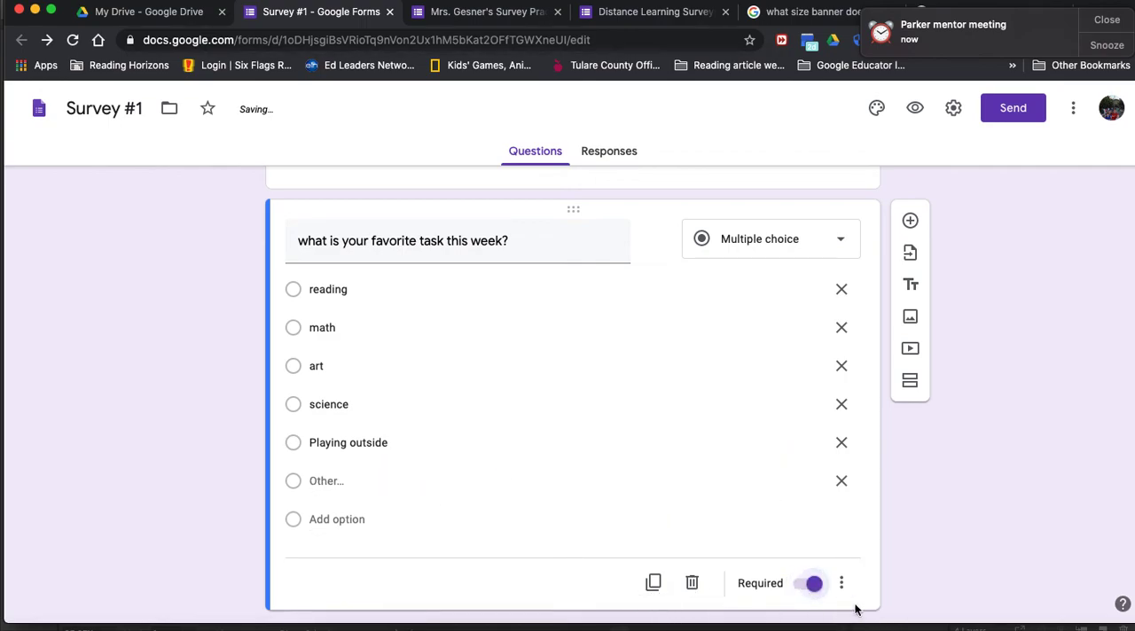
Step: Turn the favorite task question's required setting off and back on
click(815, 587)
scroll(557, 307, up, 5)
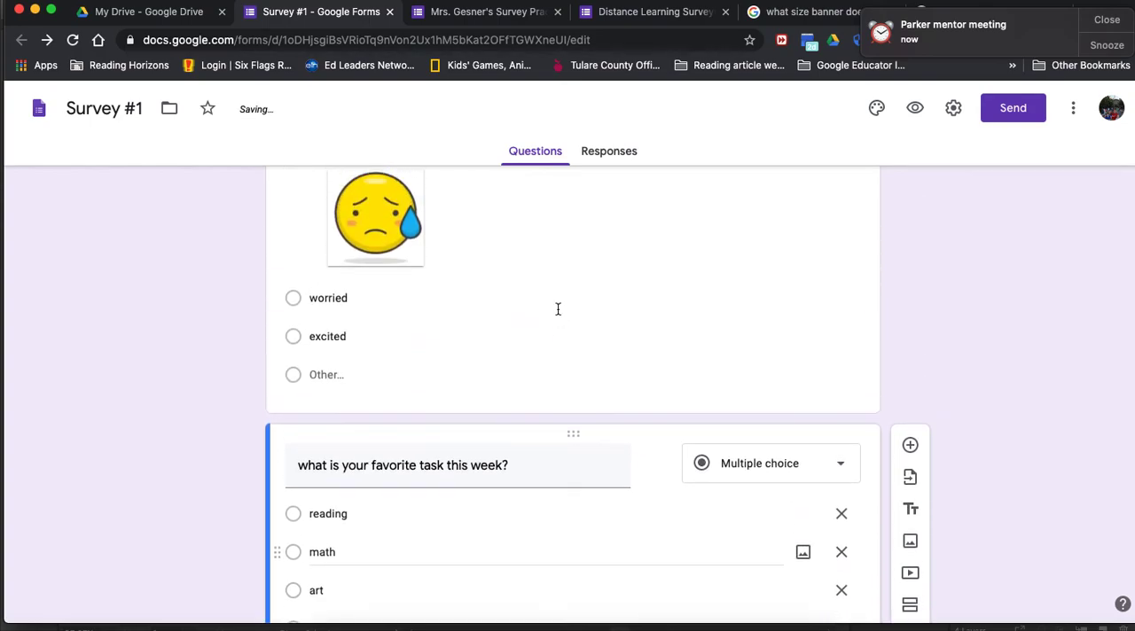
scroll(557, 307, down, 5)
scroll(558, 309, up, 1)
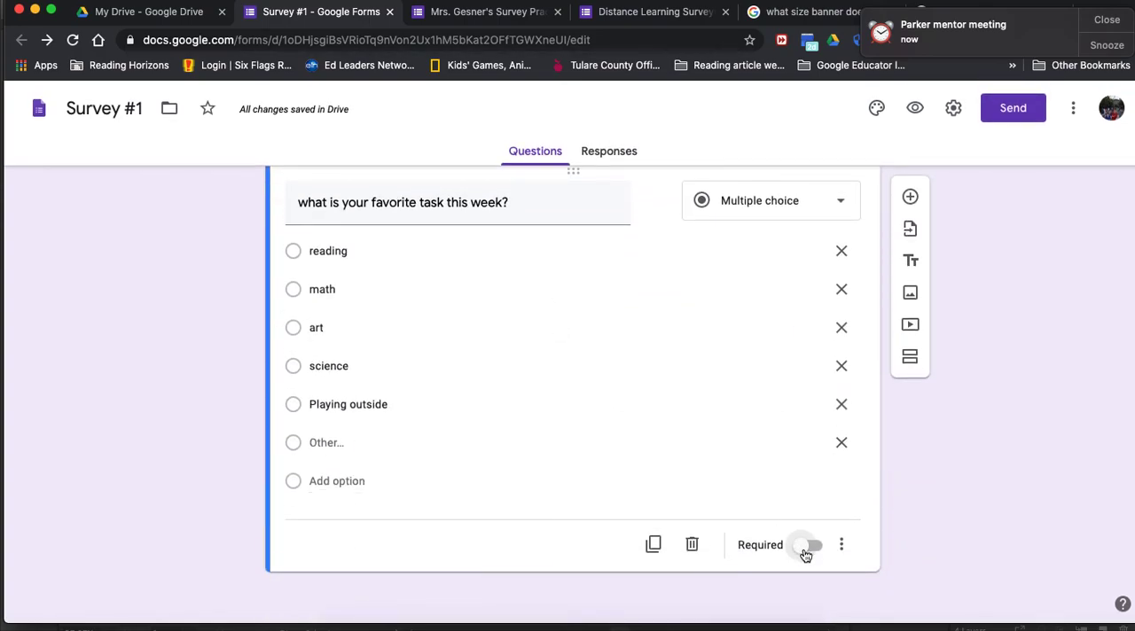
click(807, 546)
scroll(776, 405, up, 10)
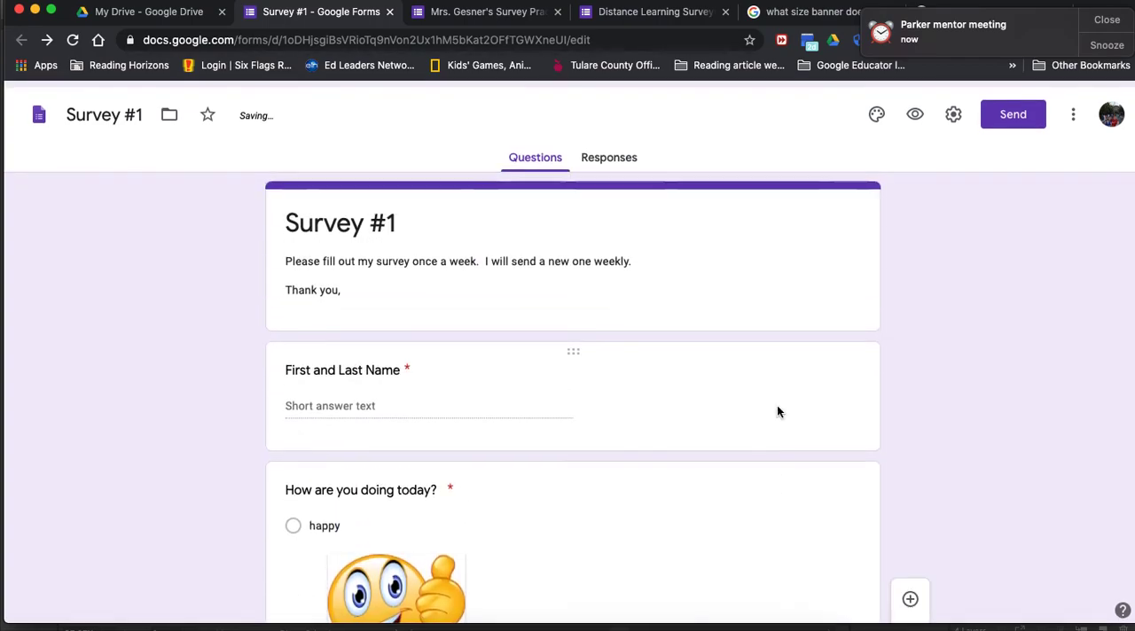
Step: View the existing forms offered for importing questions, and close the form selection without choosing one
scroll(958, 381, down, 3)
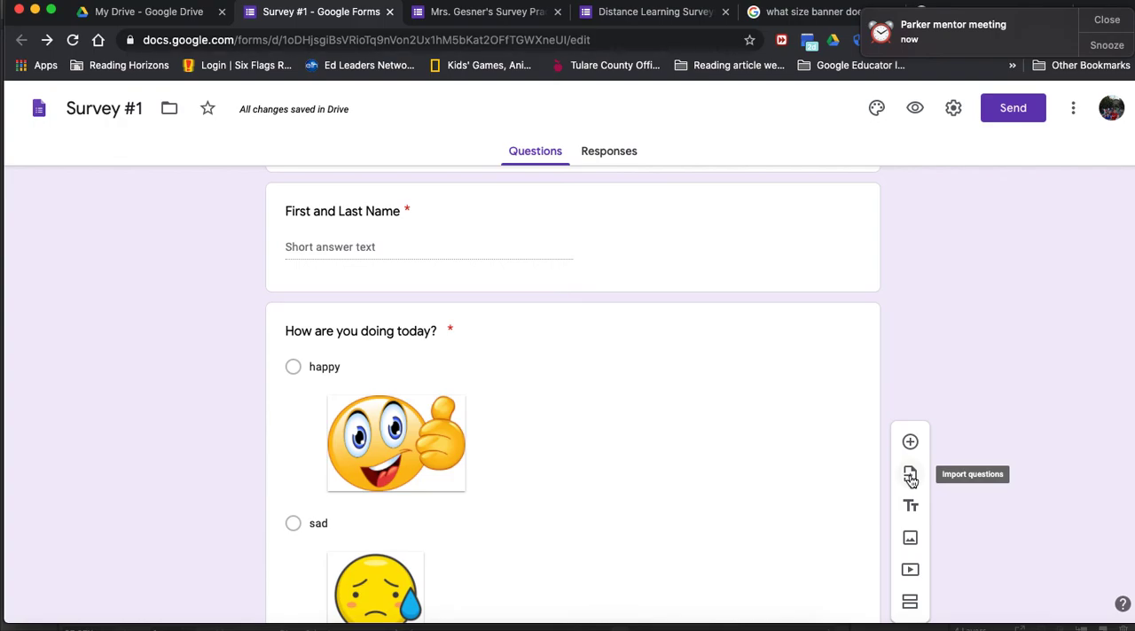
click(911, 479)
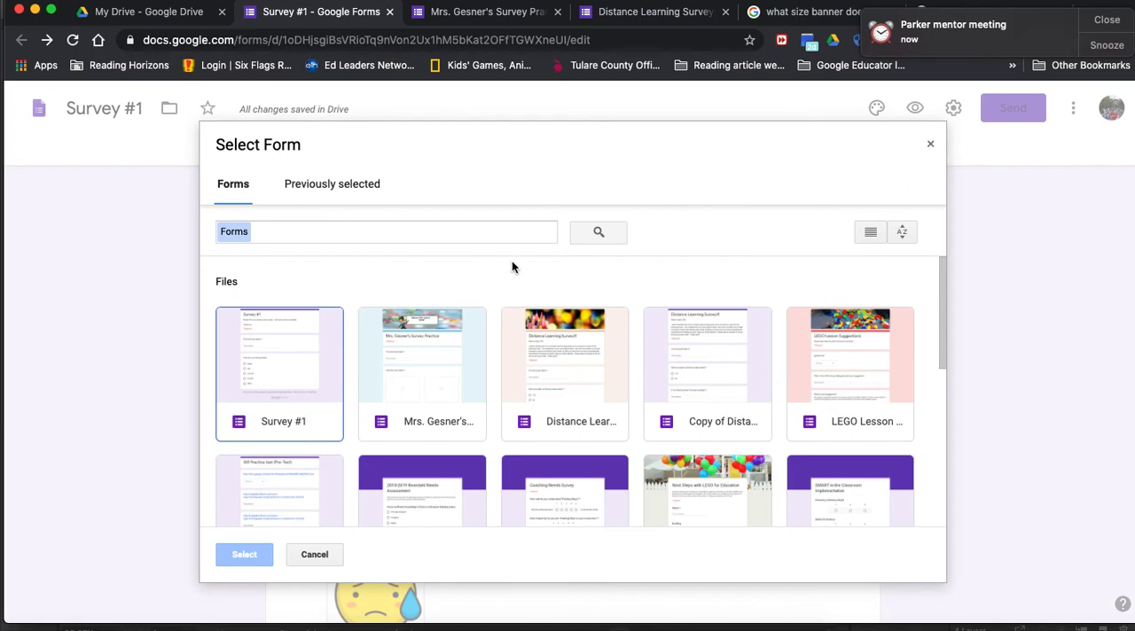
click(930, 145)
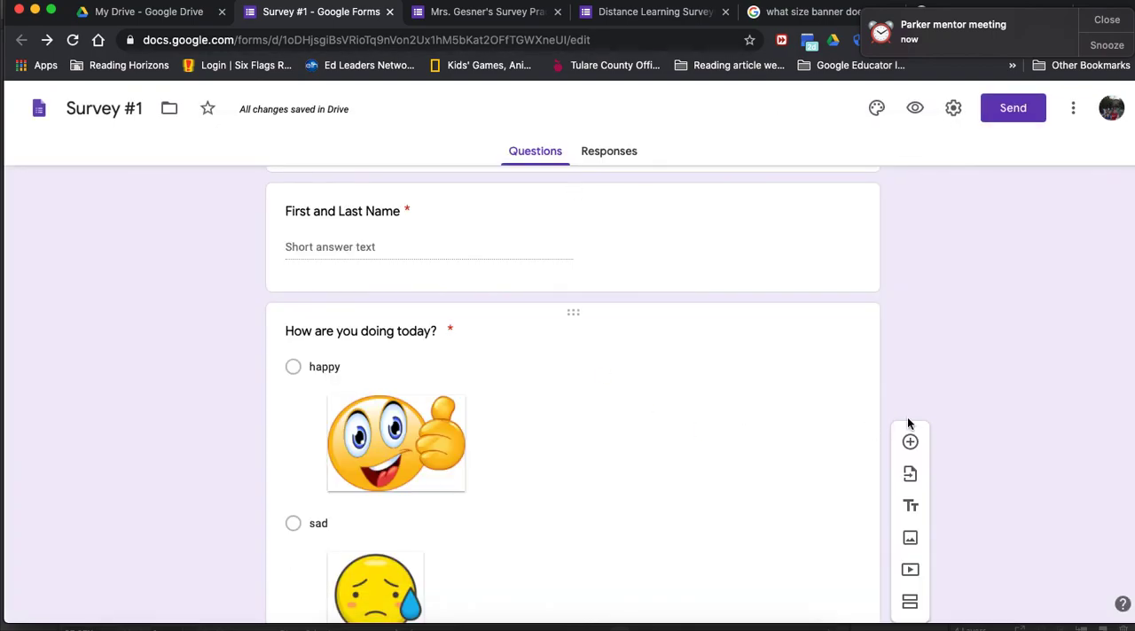
Step: Add an untitled title and description block below the favorite task question, and delete it again
click(911, 507)
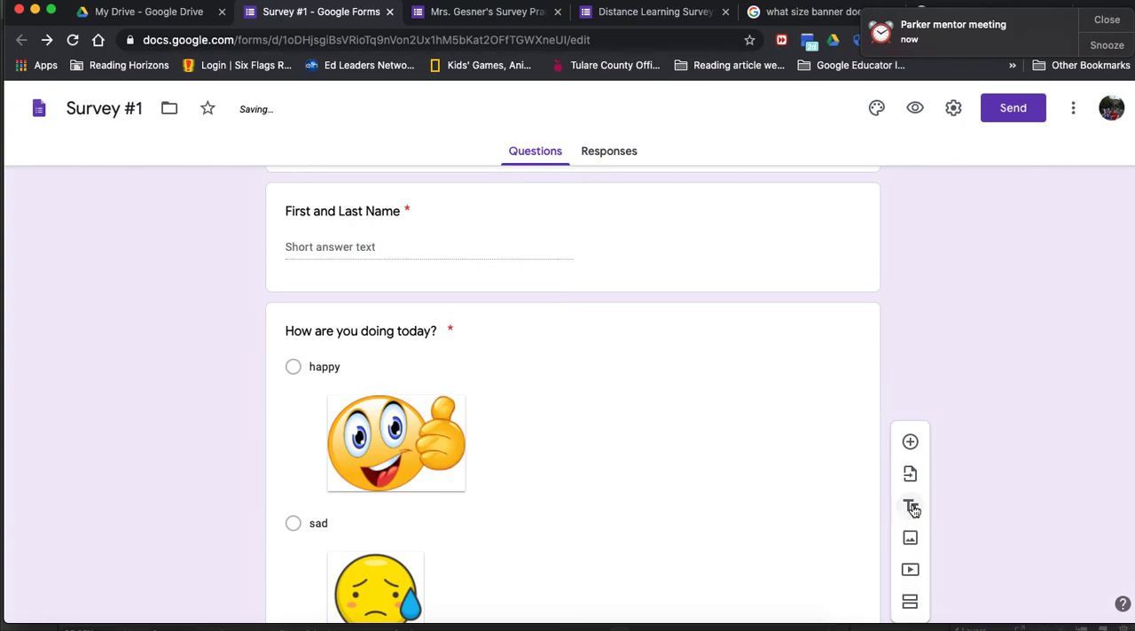
scroll(639, 396, up, 3)
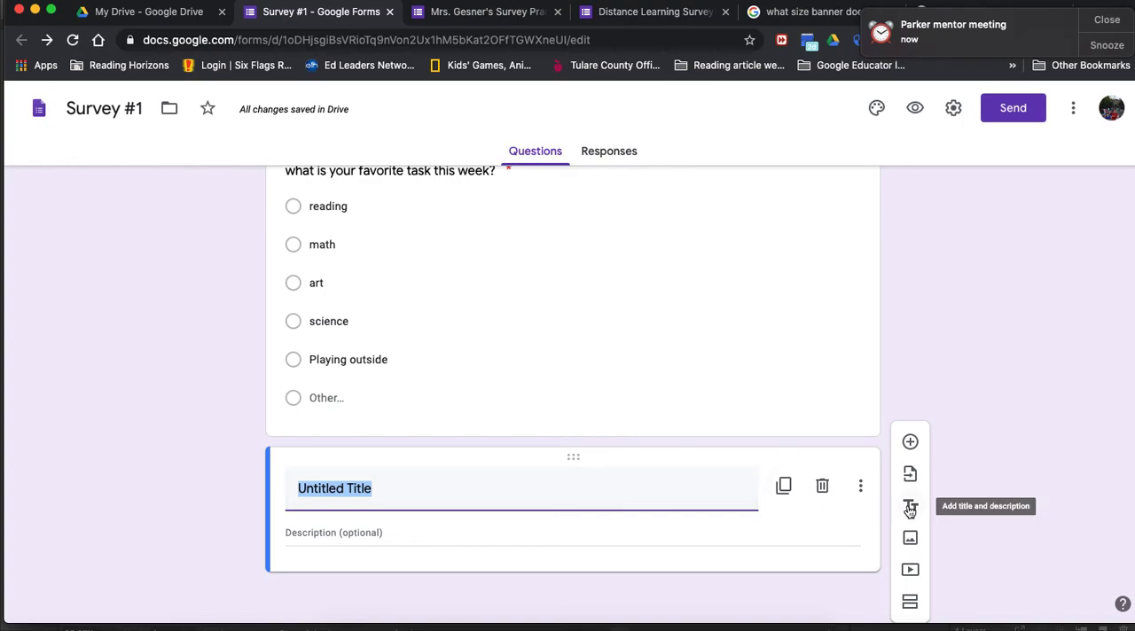
click(822, 487)
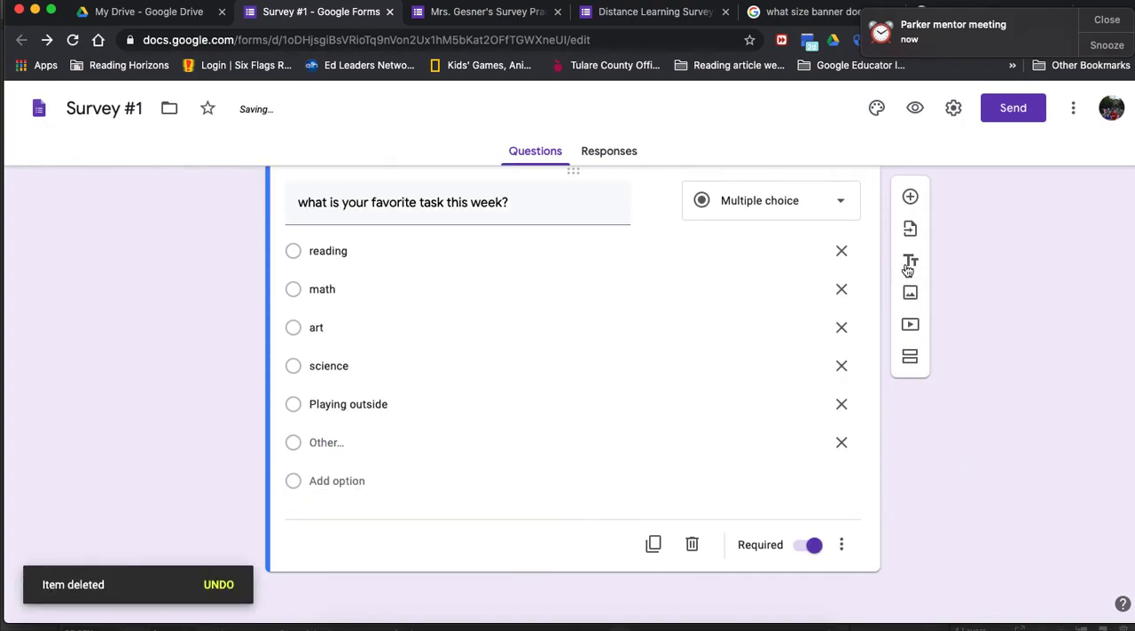
scroll(935, 326, up, 20)
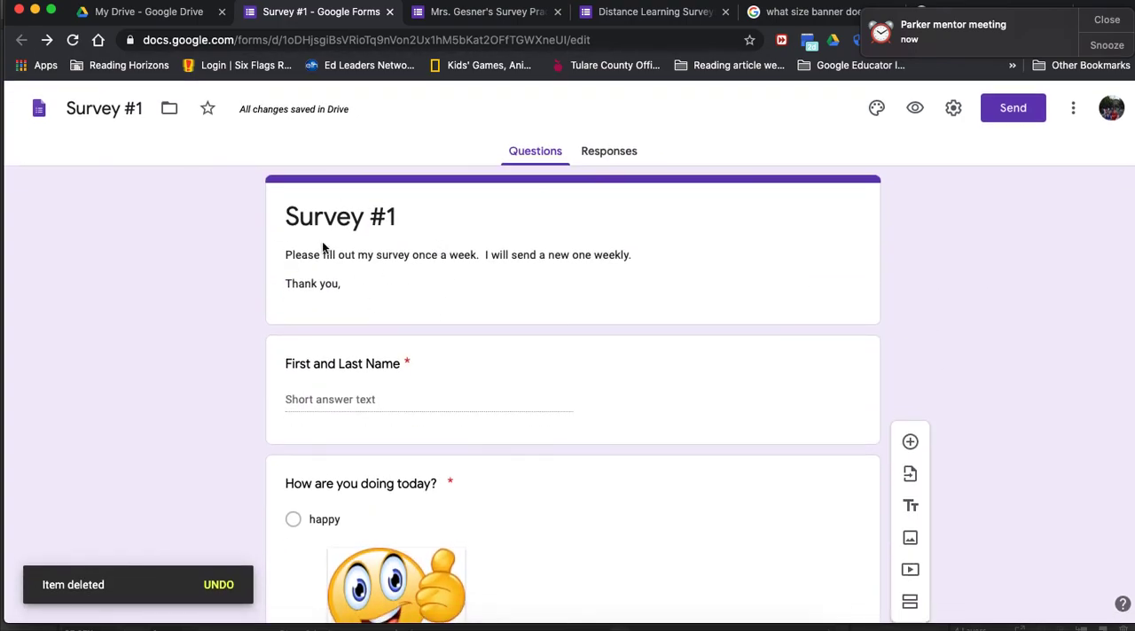
Step: View the image insertion options, including Google Image Search, and close them without inserting anything
scroll(993, 388, down, 2)
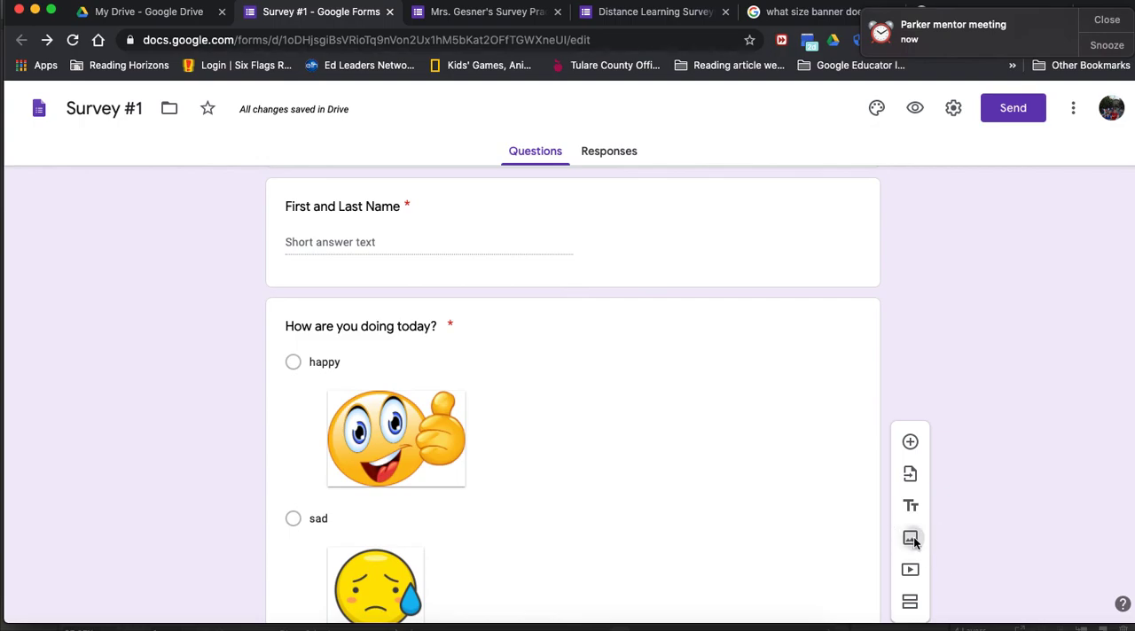
click(910, 538)
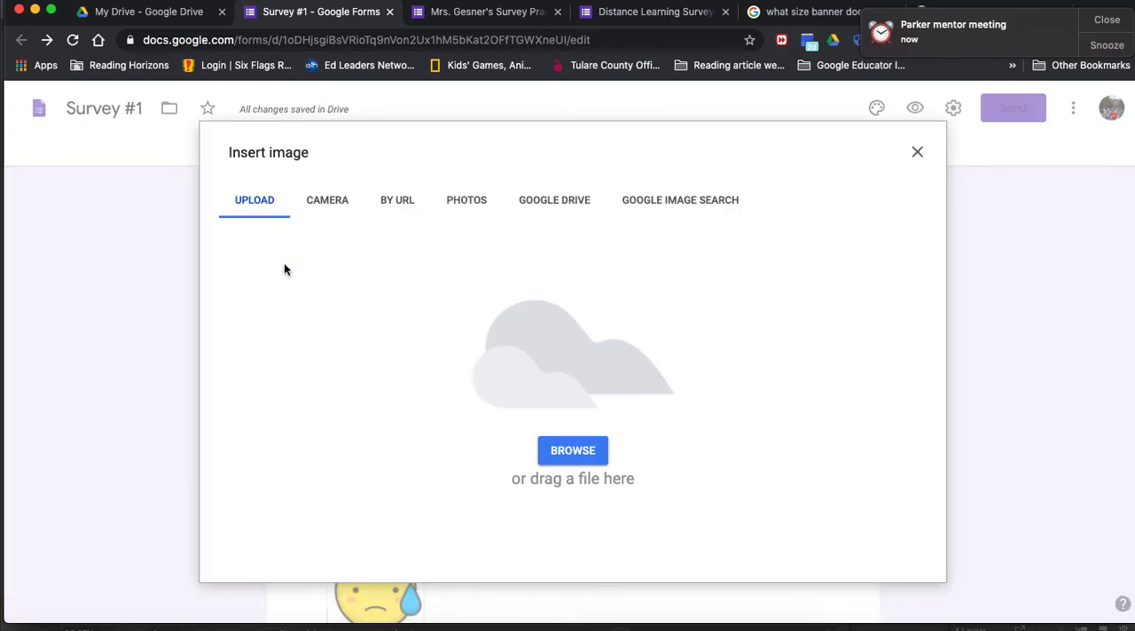
click(631, 203)
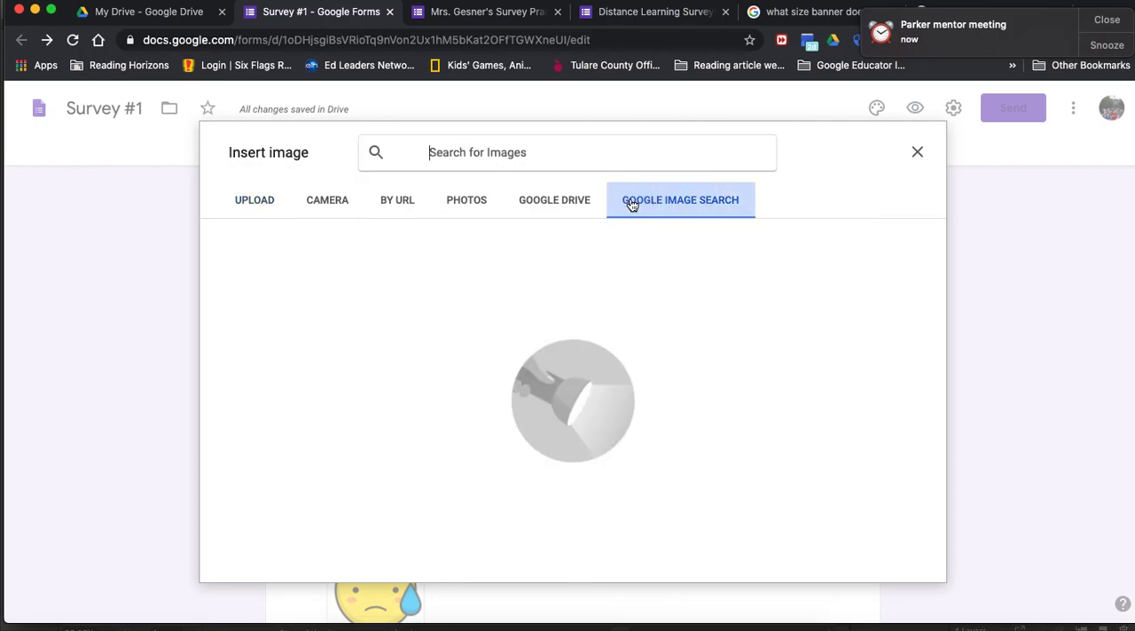
click(917, 151)
Step: View the YouTube search and URL options for adding a video, and close them without choosing a video
scroll(1078, 478, down, 10)
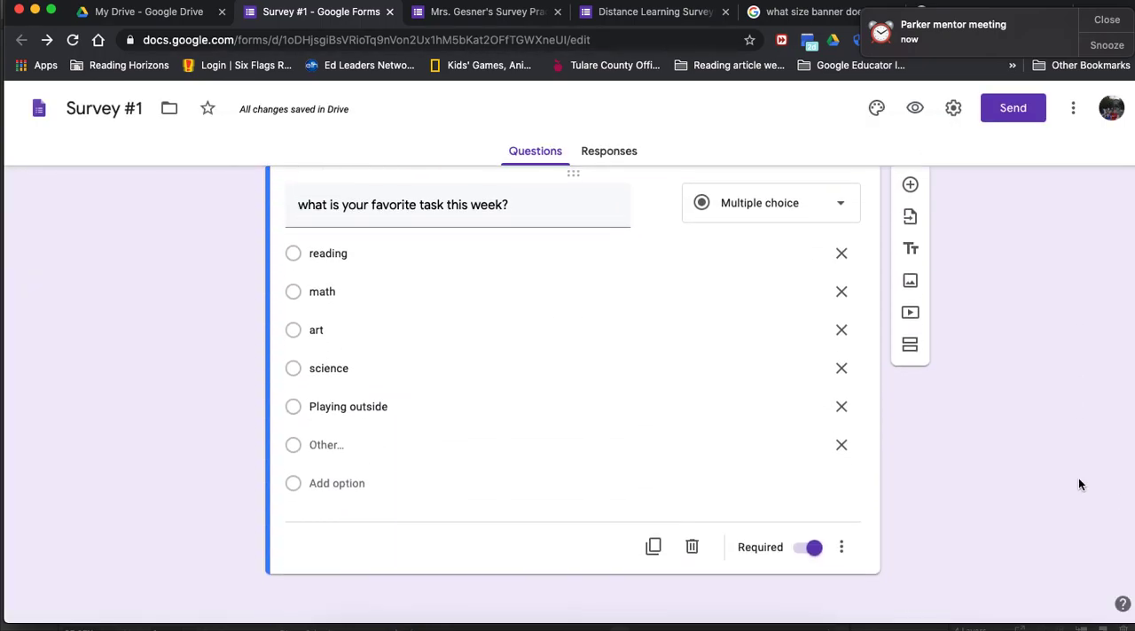
scroll(1078, 484, up, 3)
scroll(1023, 405, up, 1)
scroll(1023, 405, down, 2)
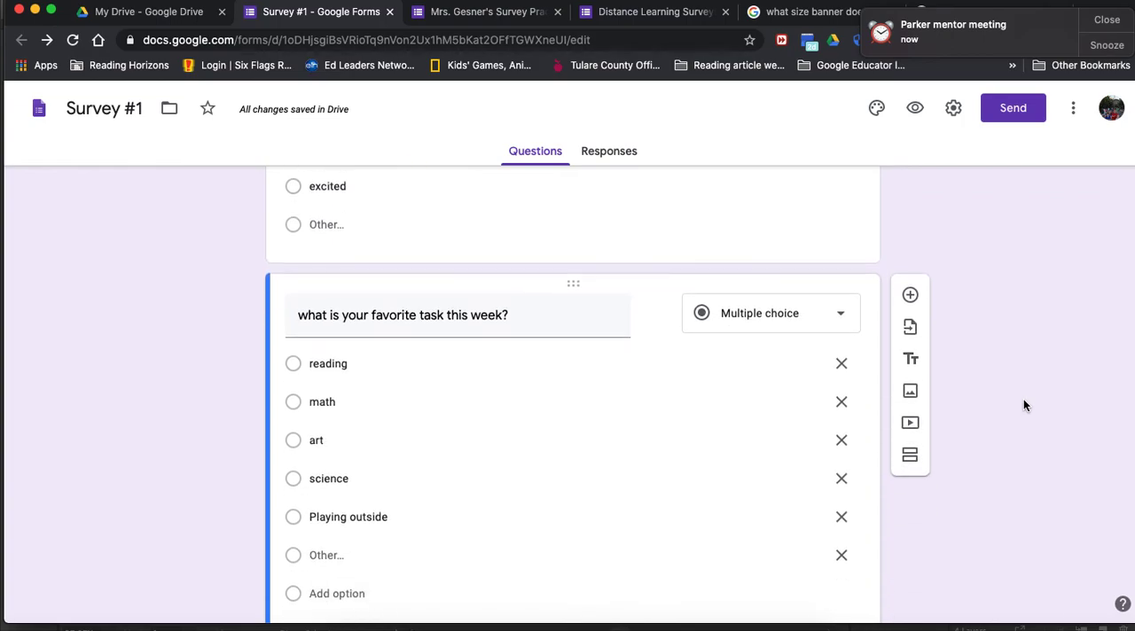
scroll(1023, 405, down, 2)
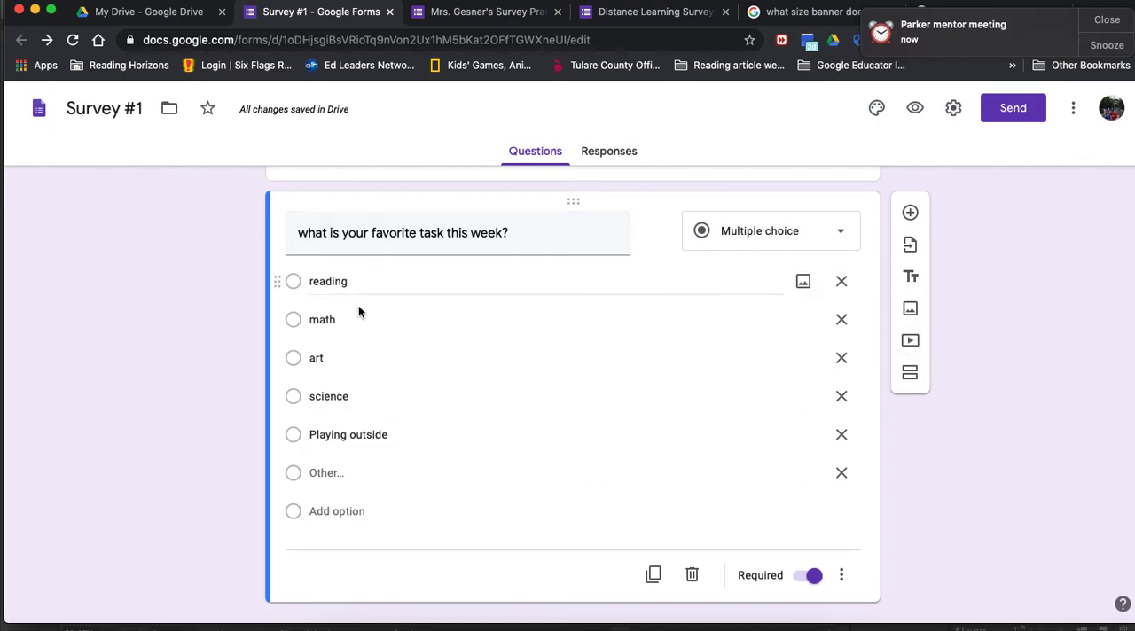
scroll(902, 390, down, 1)
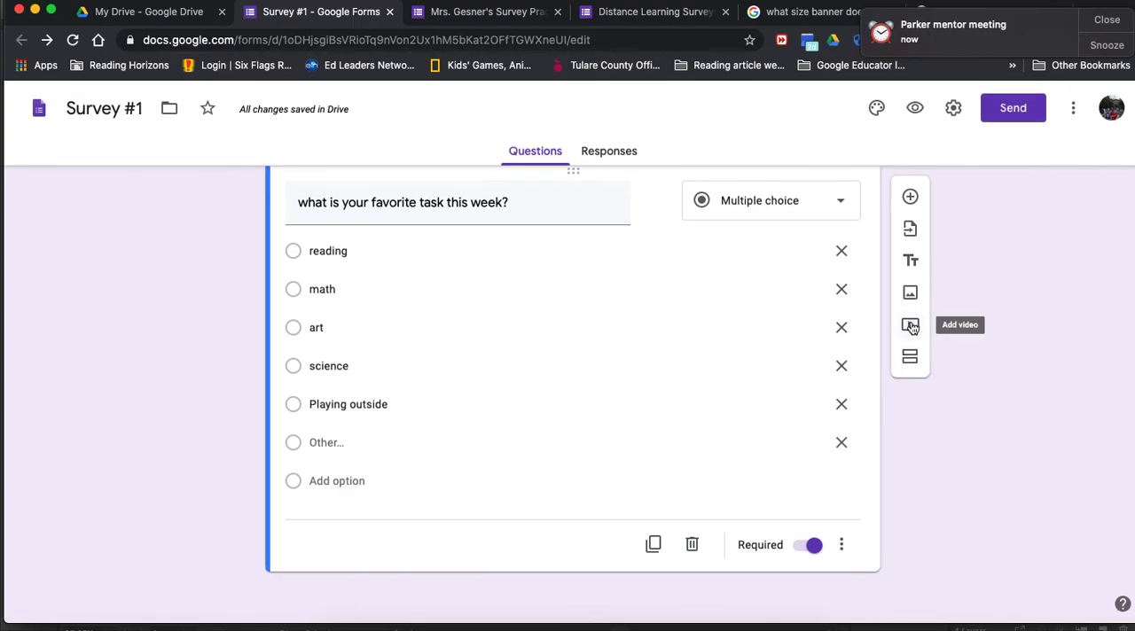
click(910, 326)
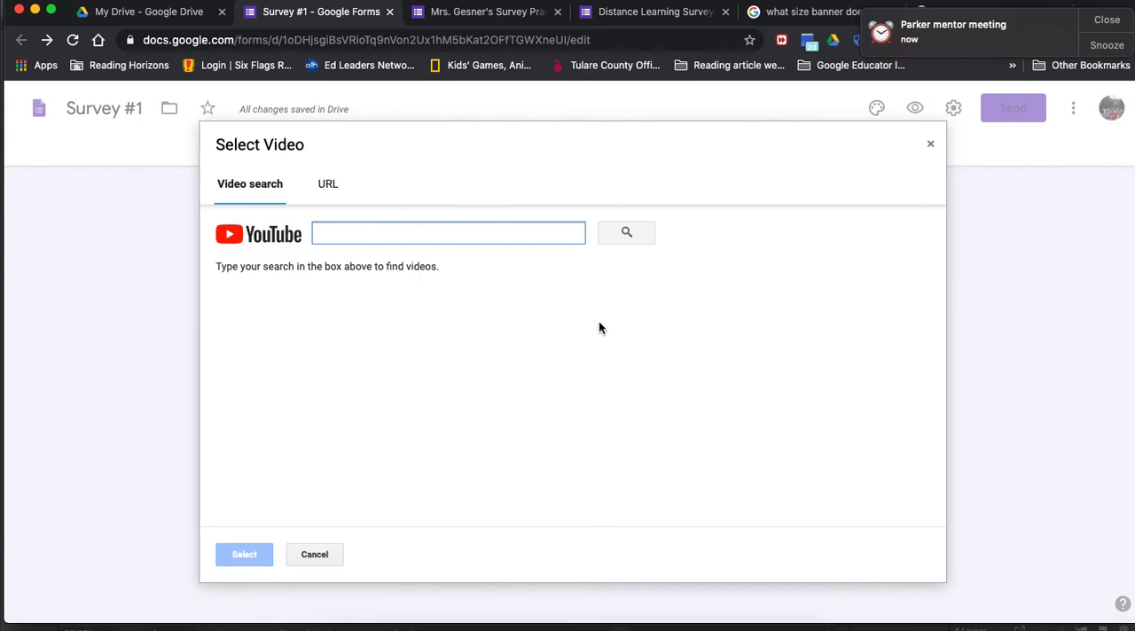
click(327, 192)
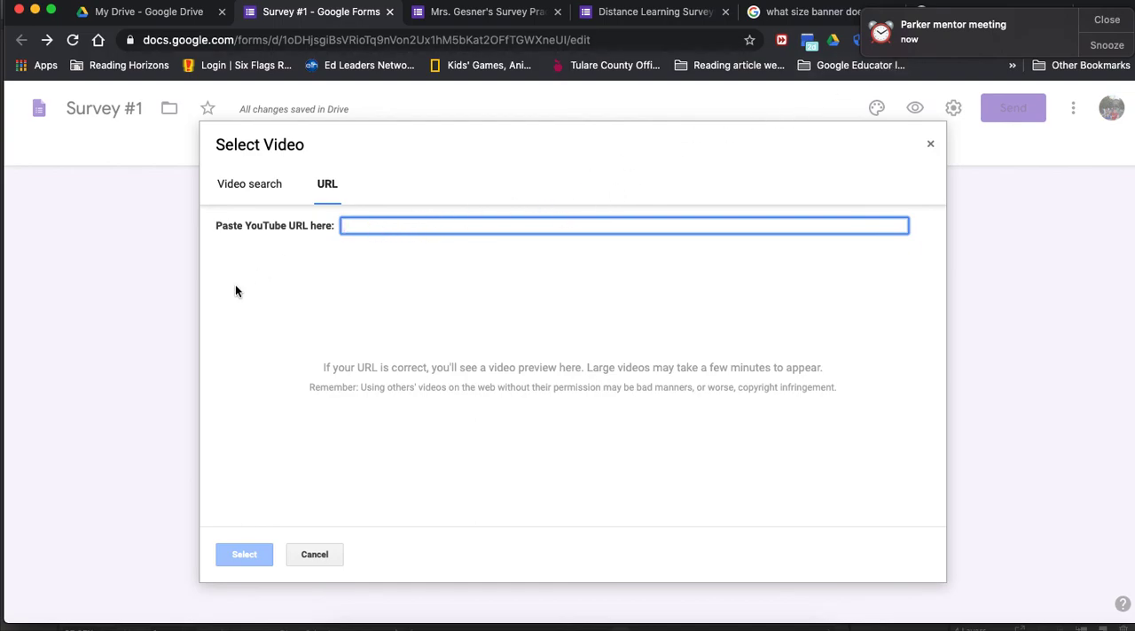
click(932, 144)
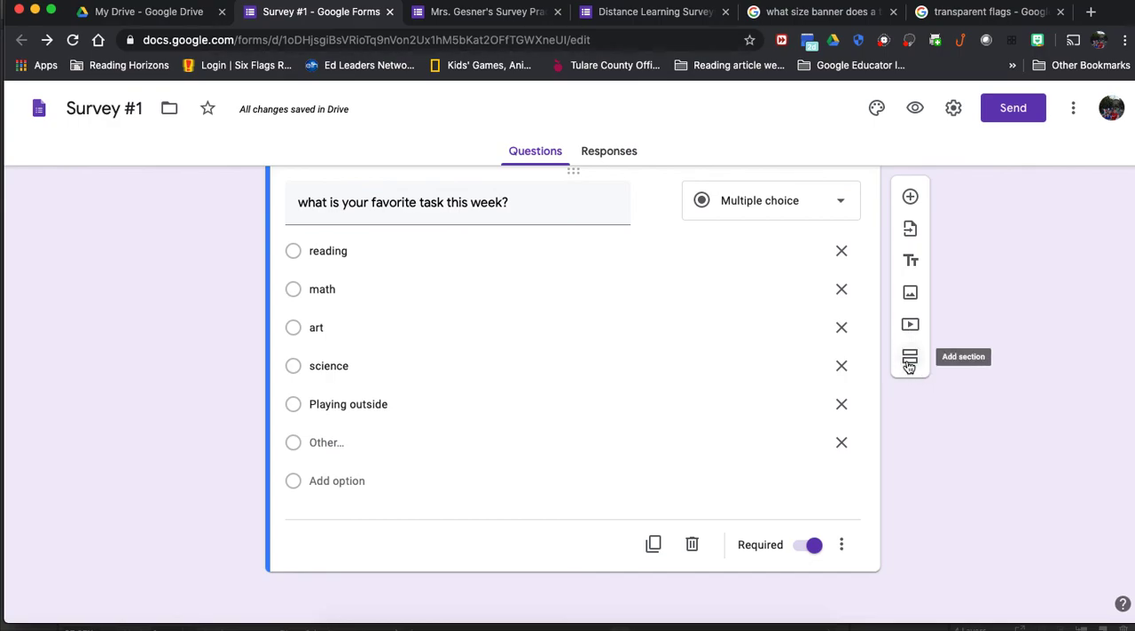
Step: Set the form's header to the colored pencils image from the Work and School themes
scroll(1057, 362, up, 10)
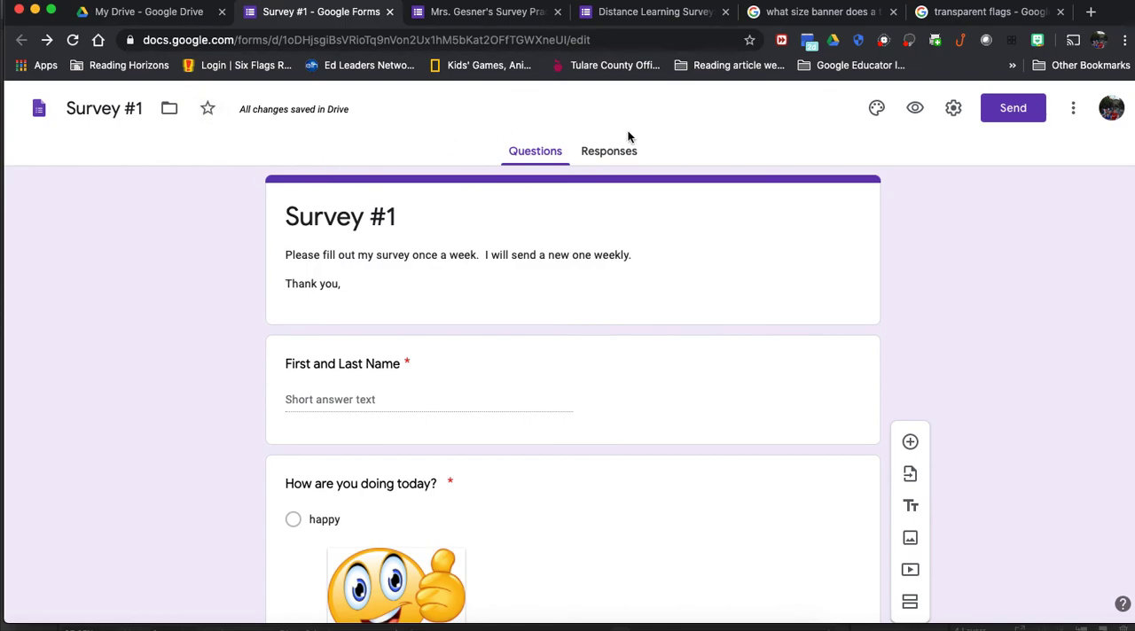
click(876, 110)
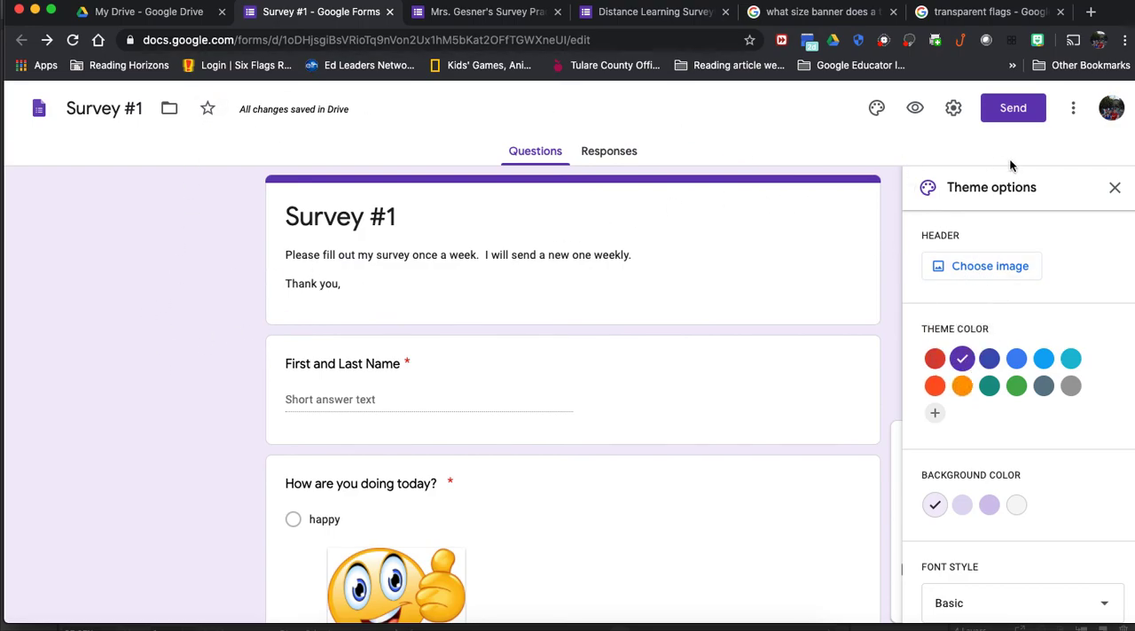
click(986, 277)
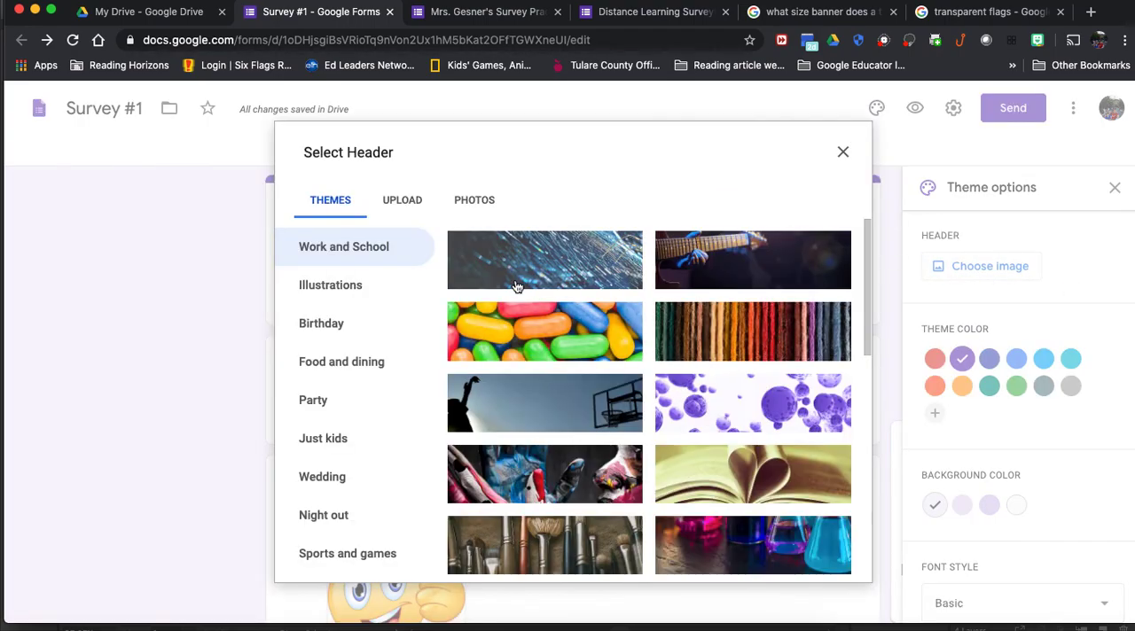
scroll(637, 407, down, 10)
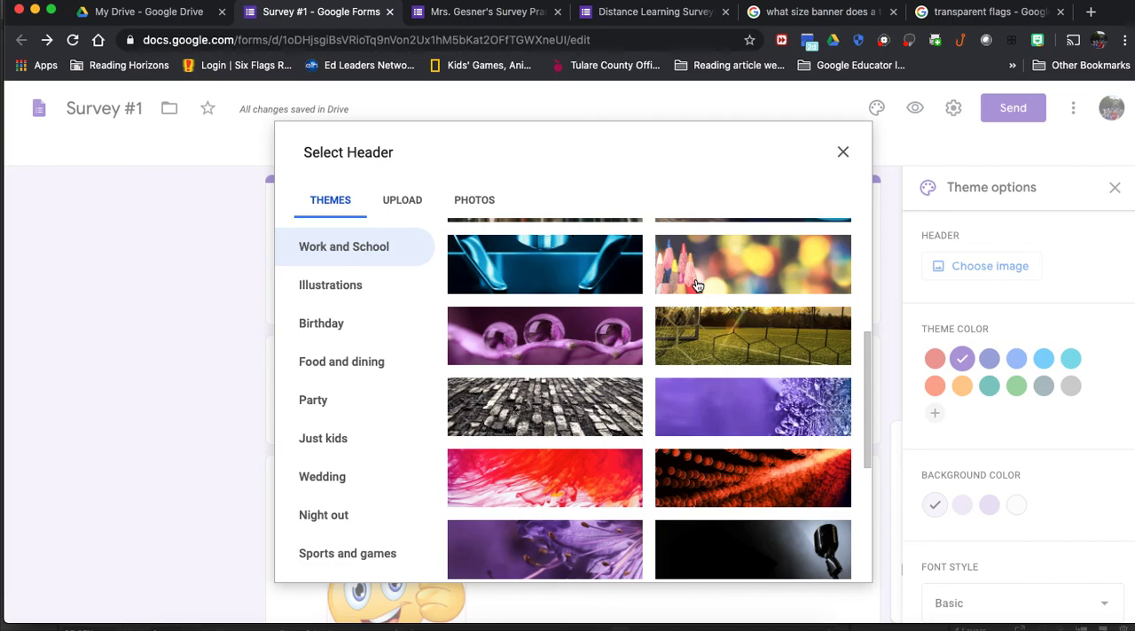
click(697, 285)
click(829, 562)
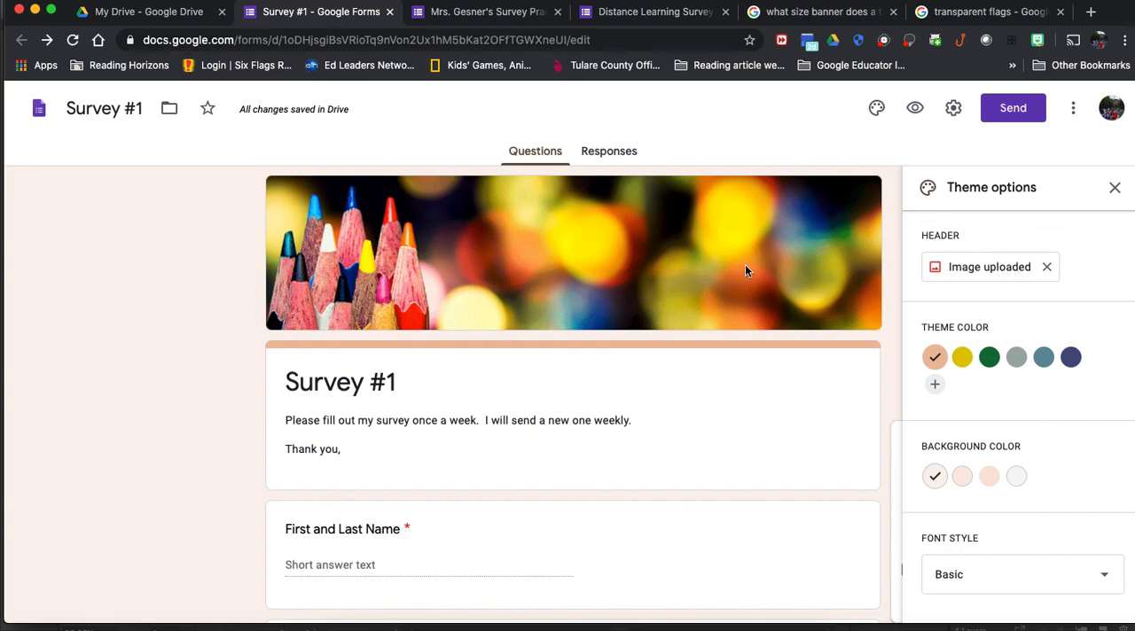
Step: Replace the header image by uploading "google forms banner.jpg" from the Desktop
click(1009, 269)
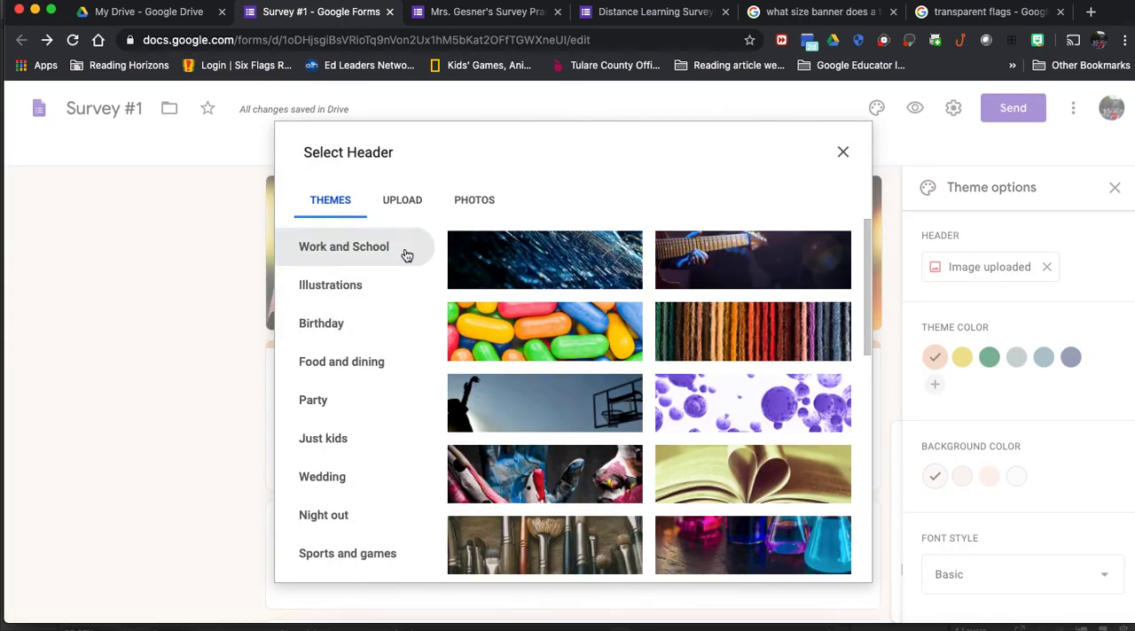
click(405, 201)
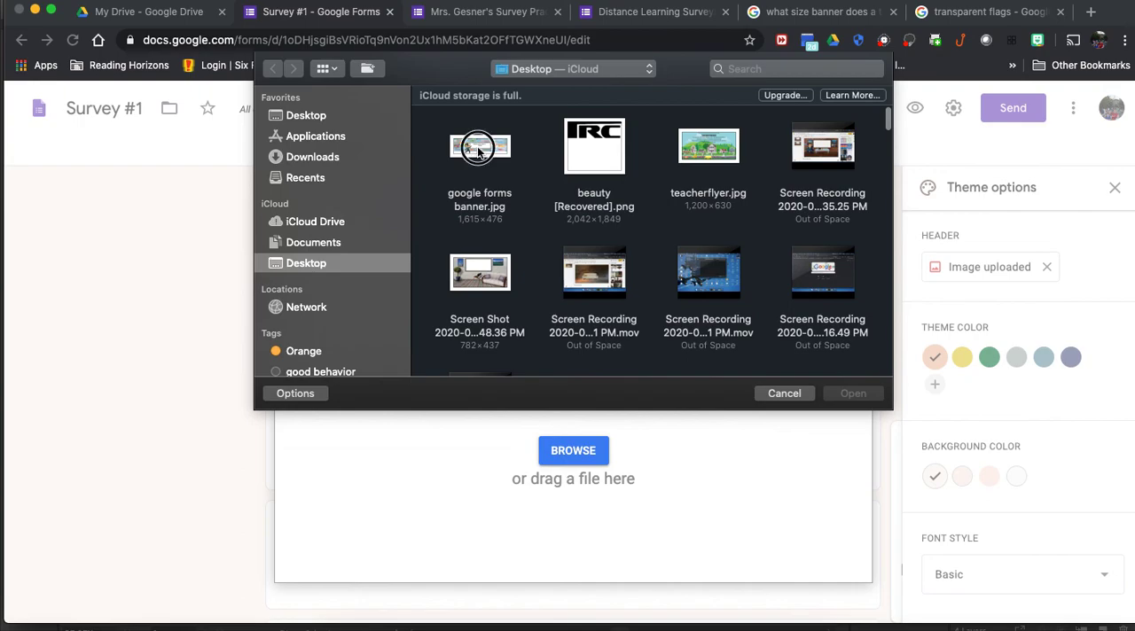
click(478, 147)
click(849, 393)
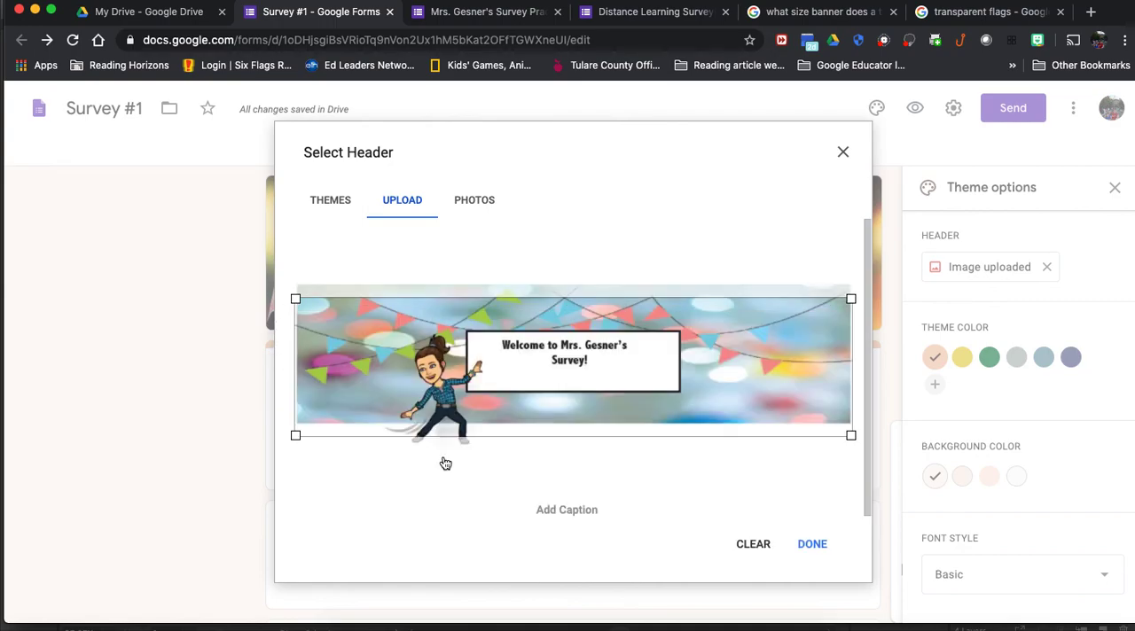
Step: Crop the uploaded banner slightly inside its edges, keeping the bunting and welcome sign in frame, and apply it as the header
drag(722, 395, 724, 383)
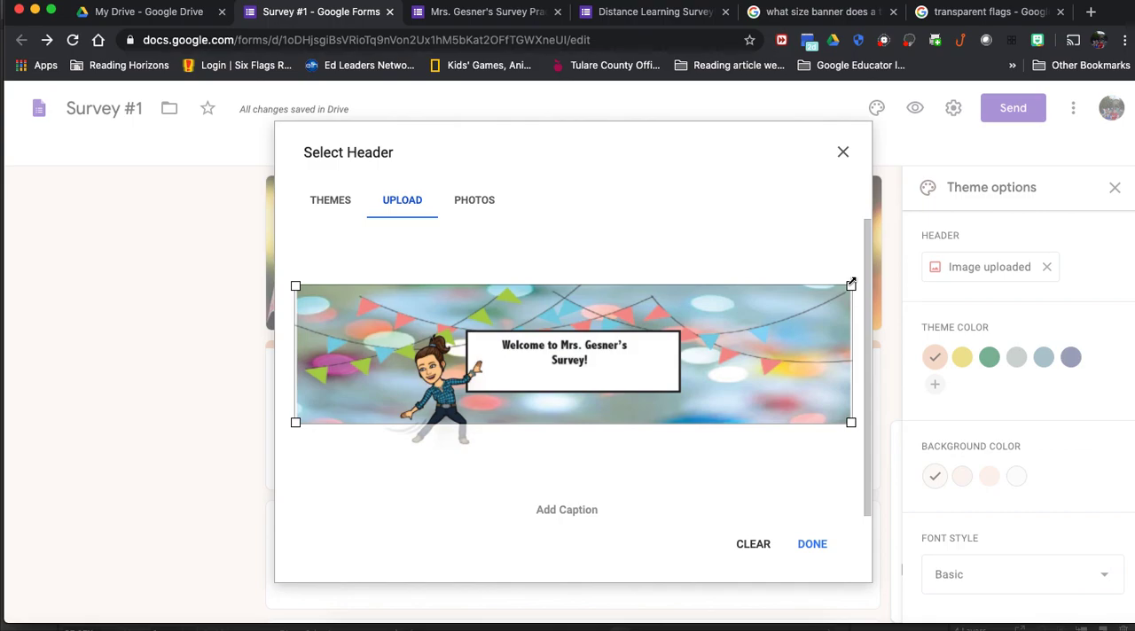
drag(851, 284, 838, 289)
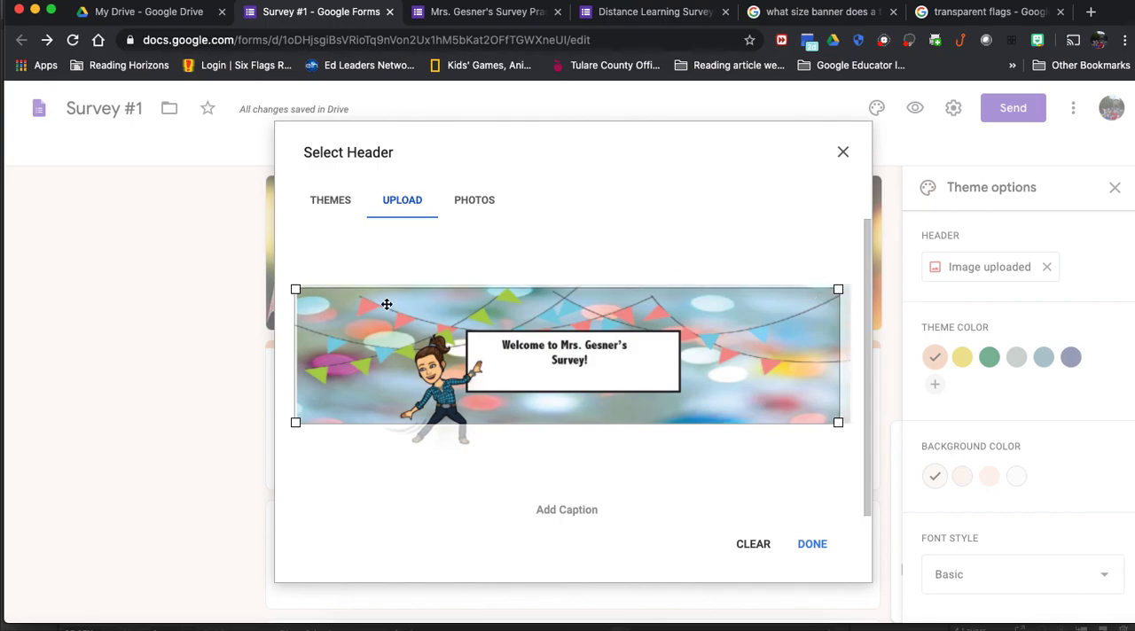
drag(297, 421, 306, 419)
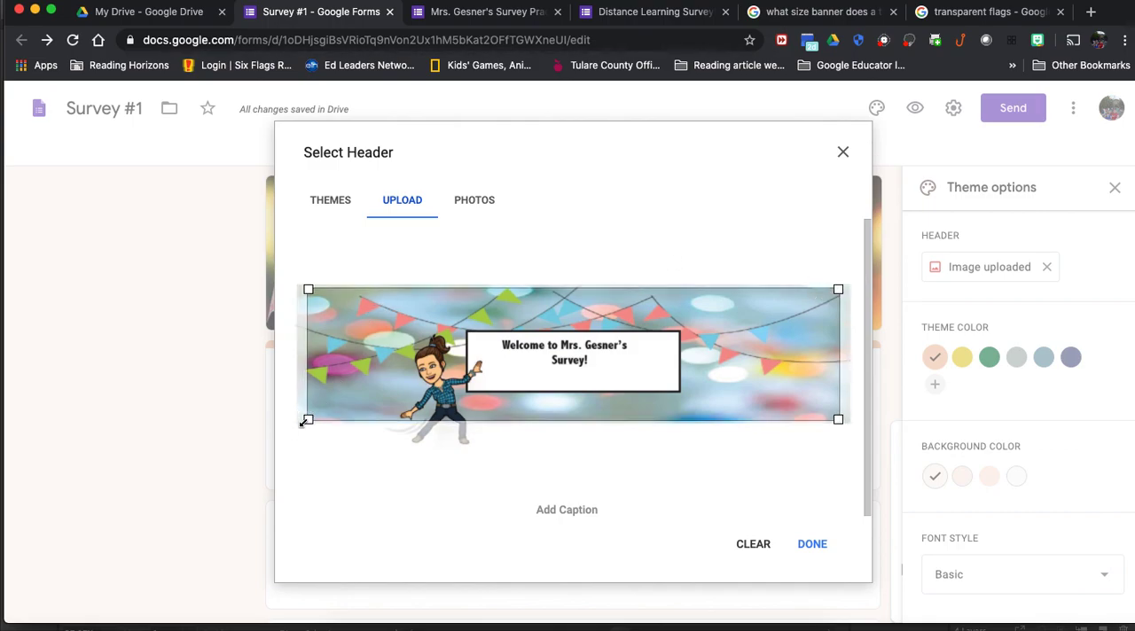
drag(800, 369, 803, 369)
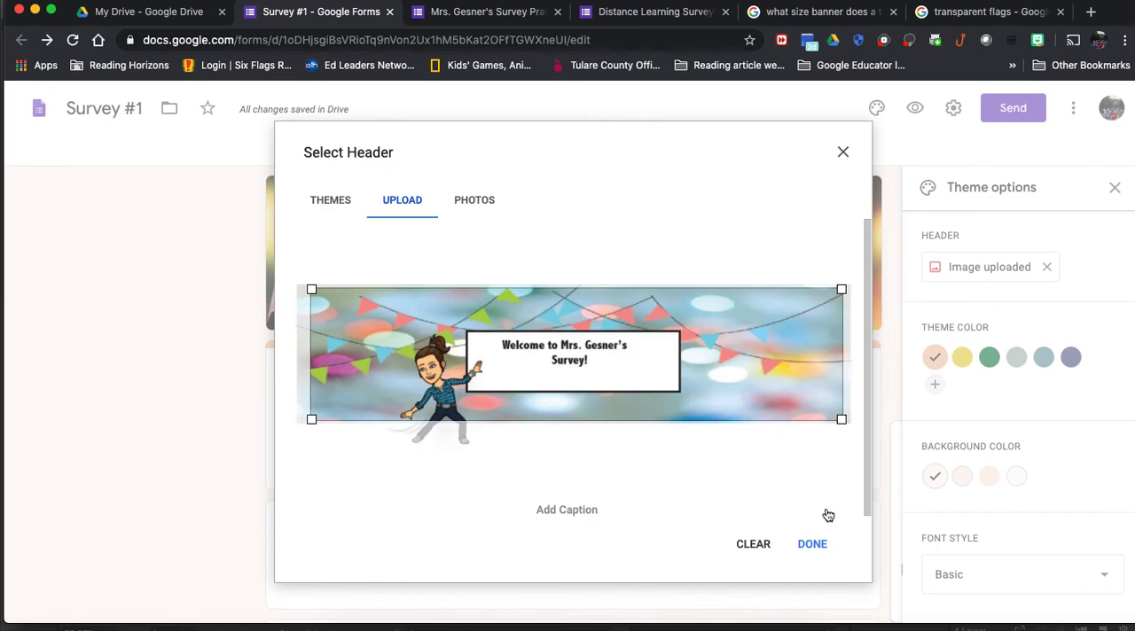
click(817, 547)
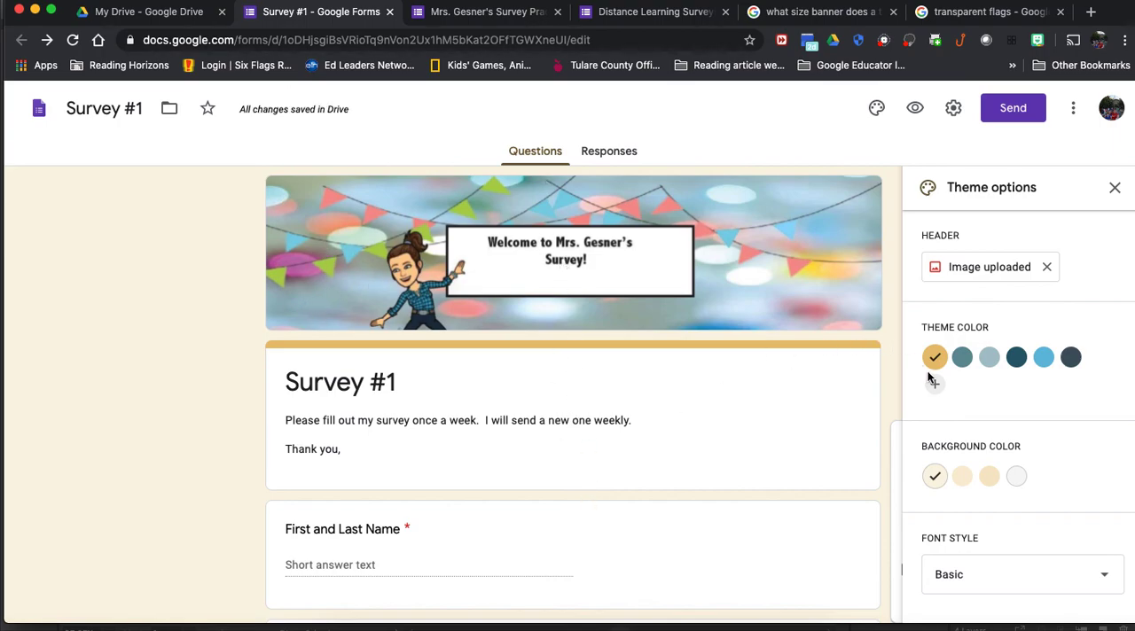
Step: Try the teal theme color, and settle on light blue (#66bcdb) for the form
click(961, 365)
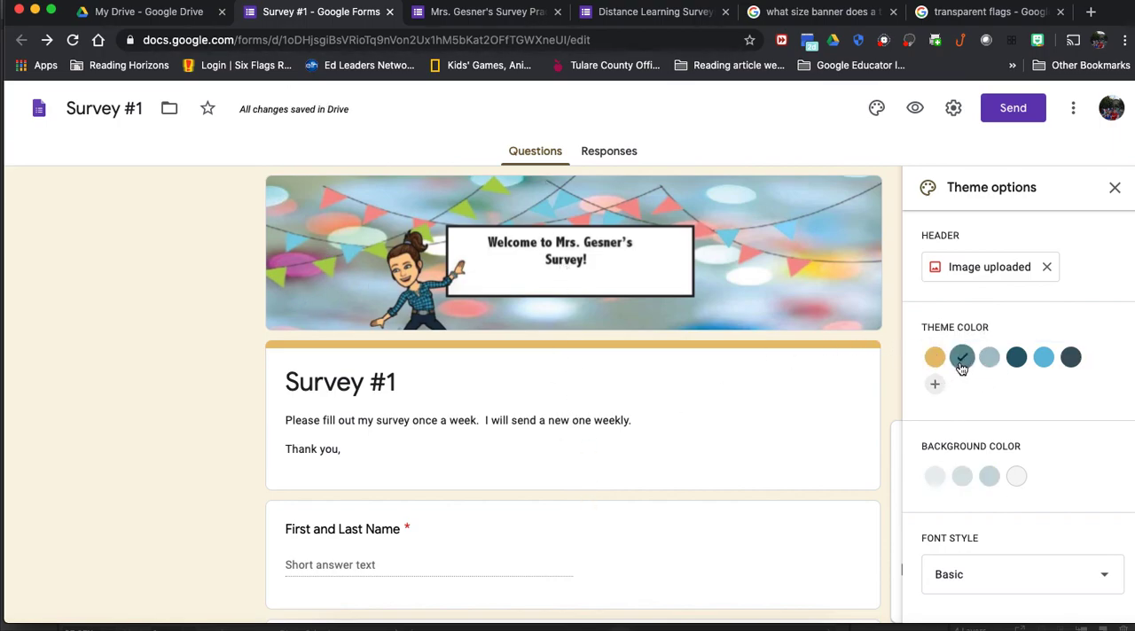
click(1044, 364)
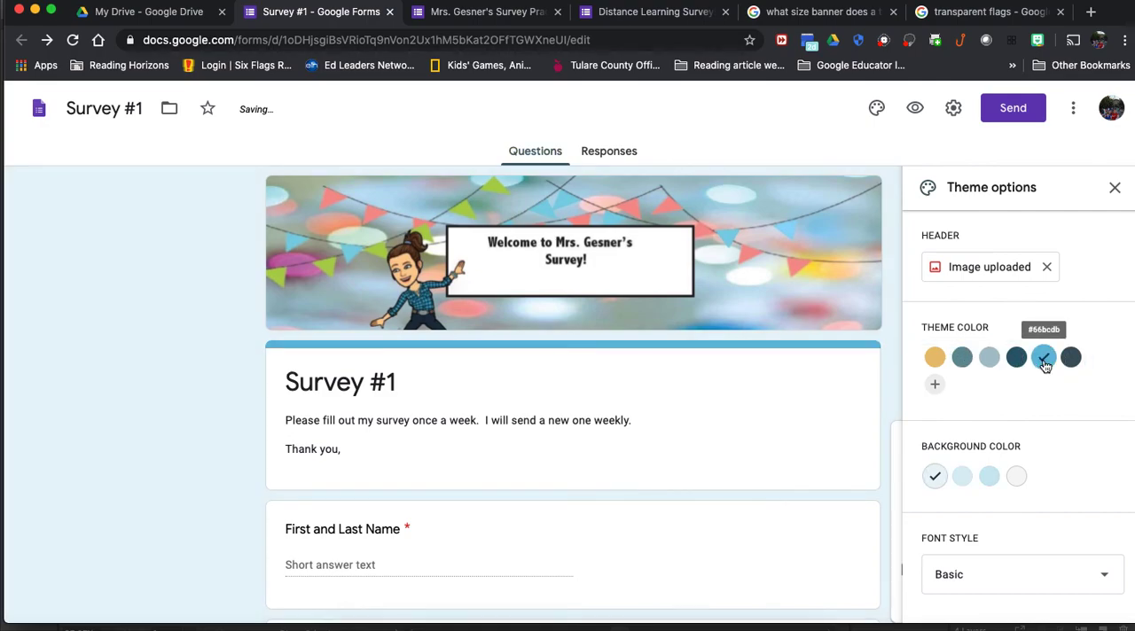
Step: Try the dark blue background shade (#c9e8f2) for the form
scroll(1020, 485, down, 2)
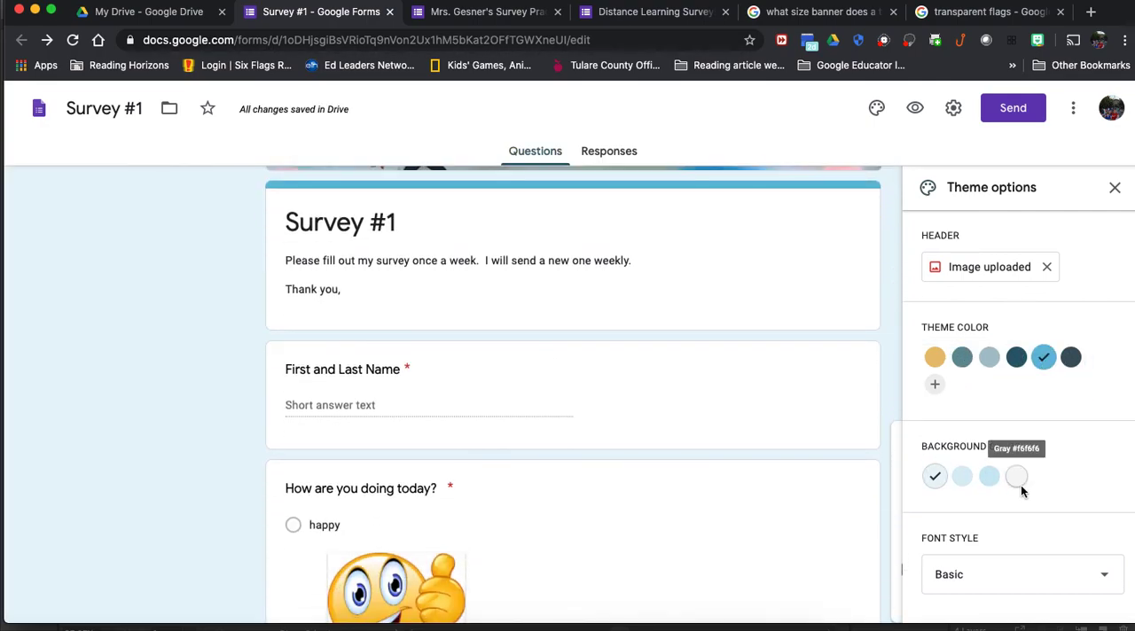
click(991, 478)
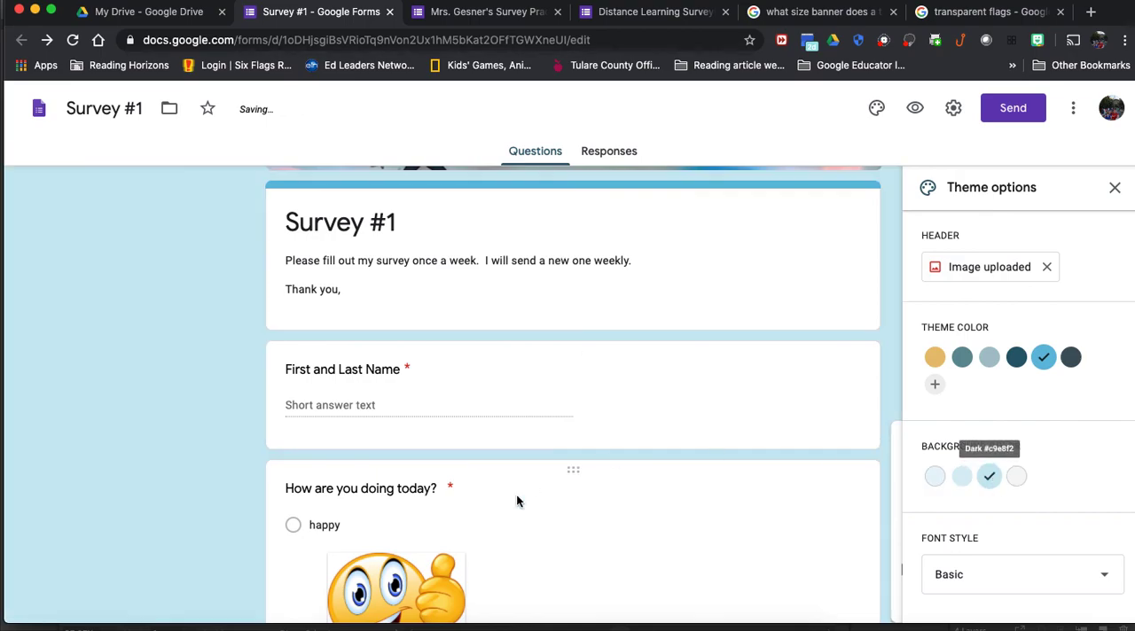
scroll(271, 417, up, 2)
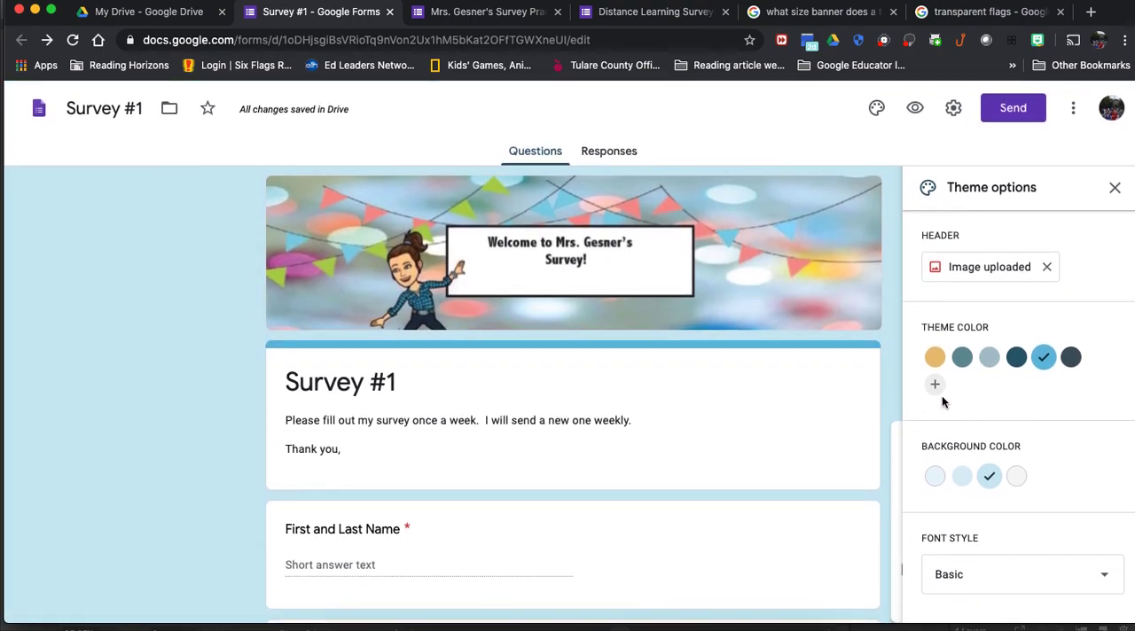
Step: Add a custom purple theme color (#a227e4) and set the form background to its darkest purple shade
click(936, 384)
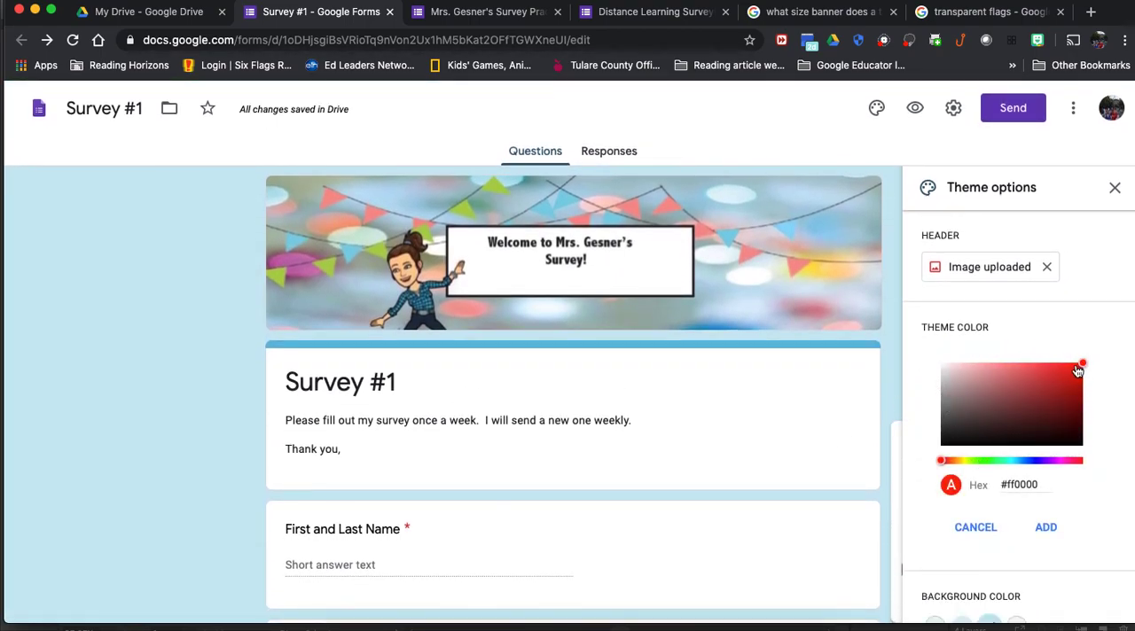
click(1050, 460)
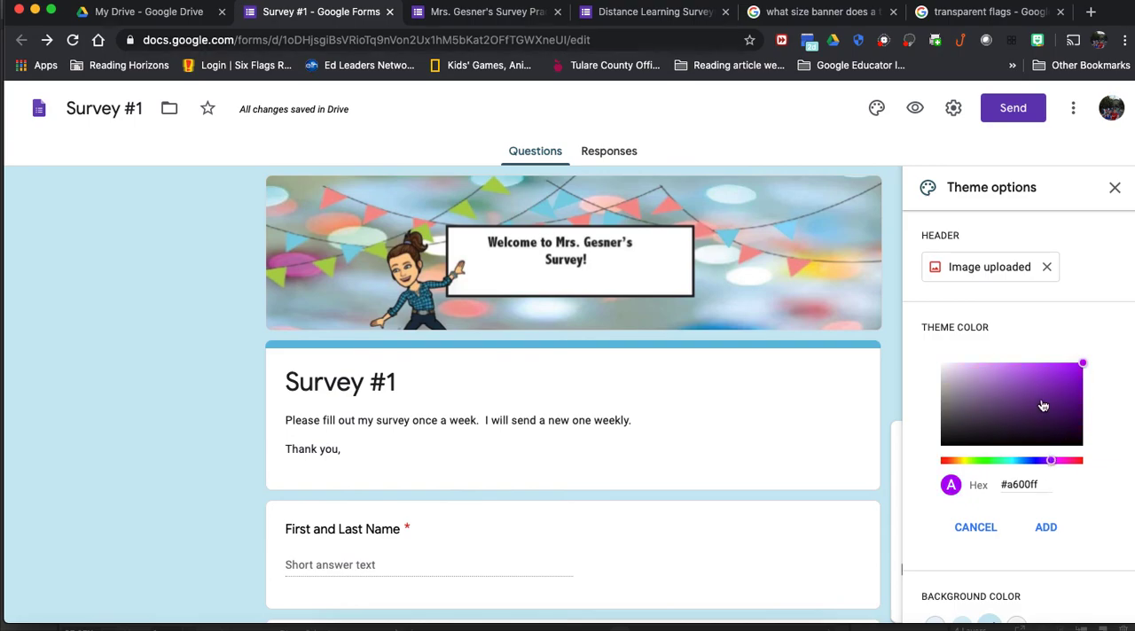
click(1007, 383)
click(1058, 376)
click(1045, 528)
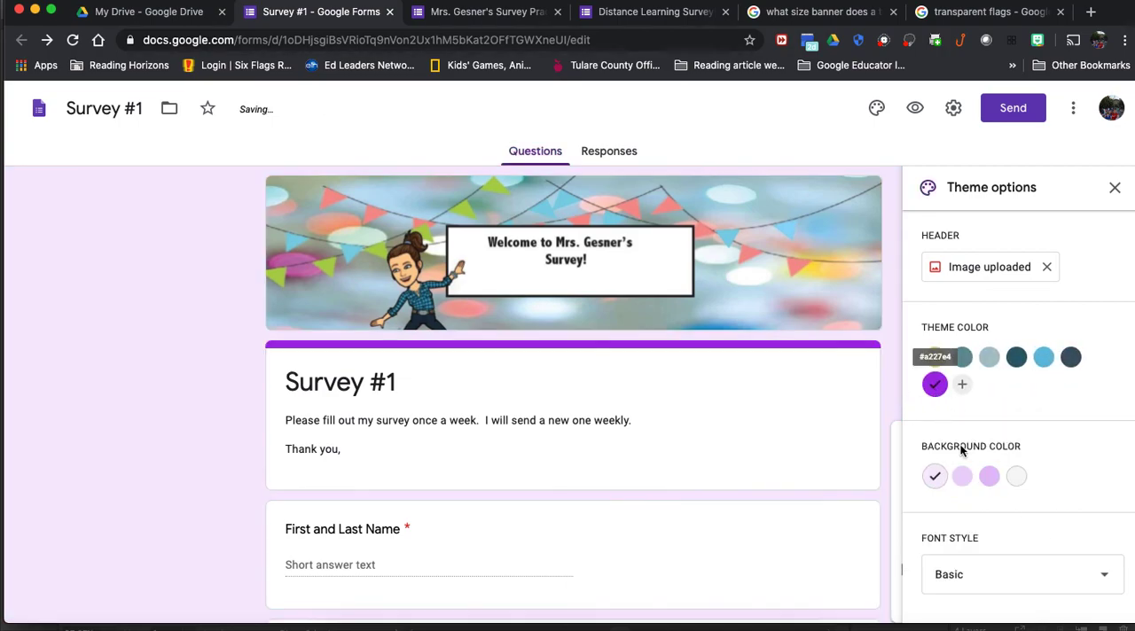
click(989, 476)
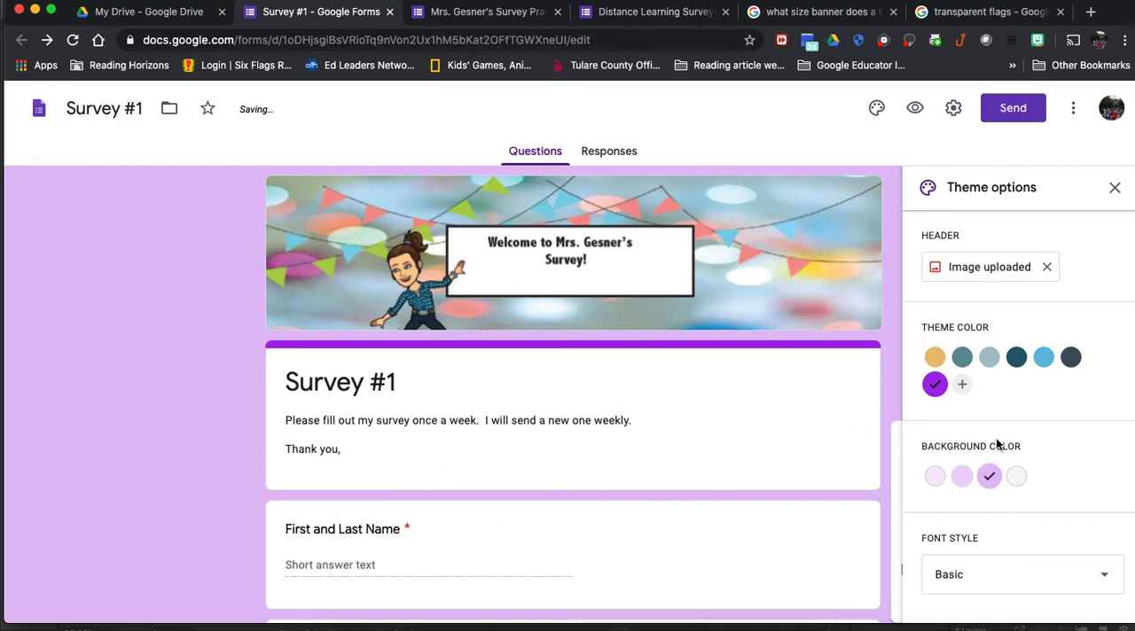
Step: Set the form's font style to Playful and check it on the title and questions
scroll(1014, 461, down, 2)
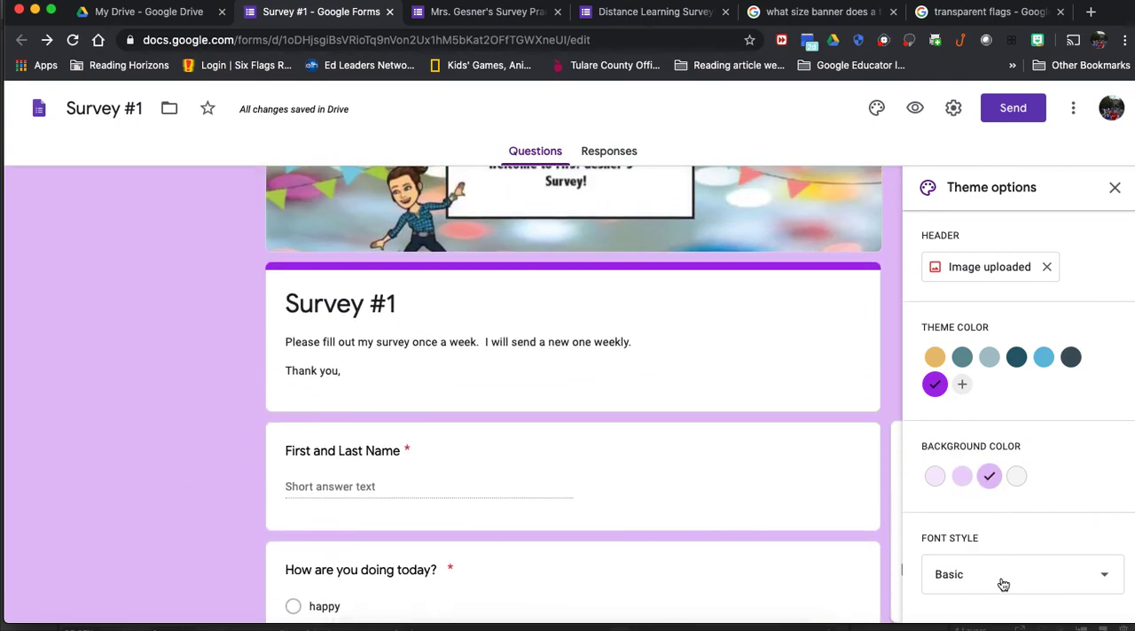
click(1001, 583)
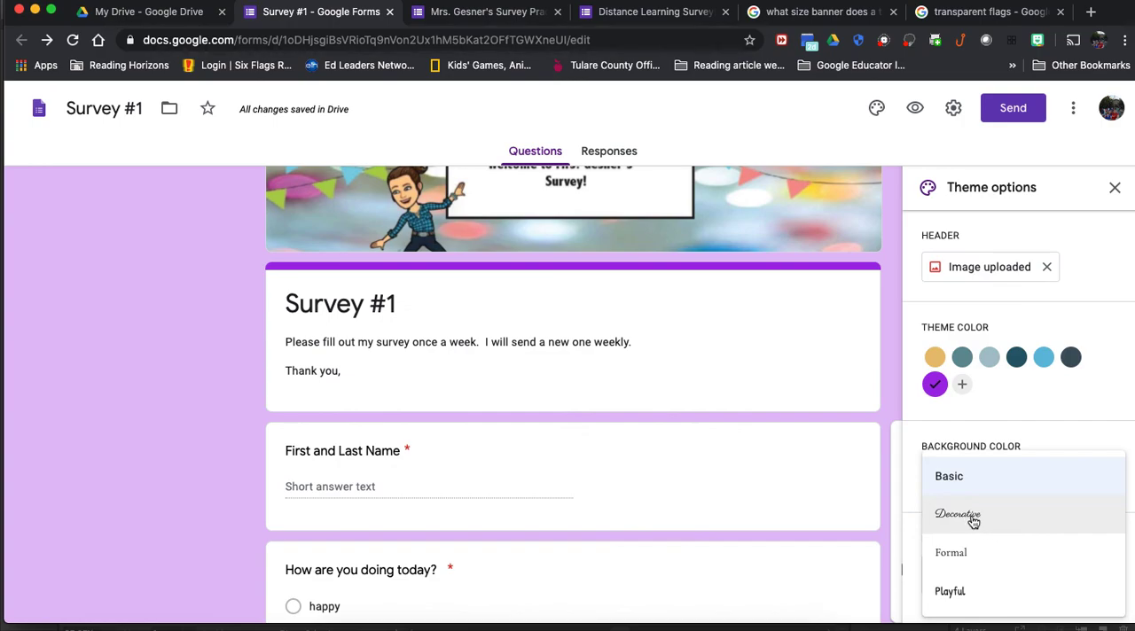
click(948, 592)
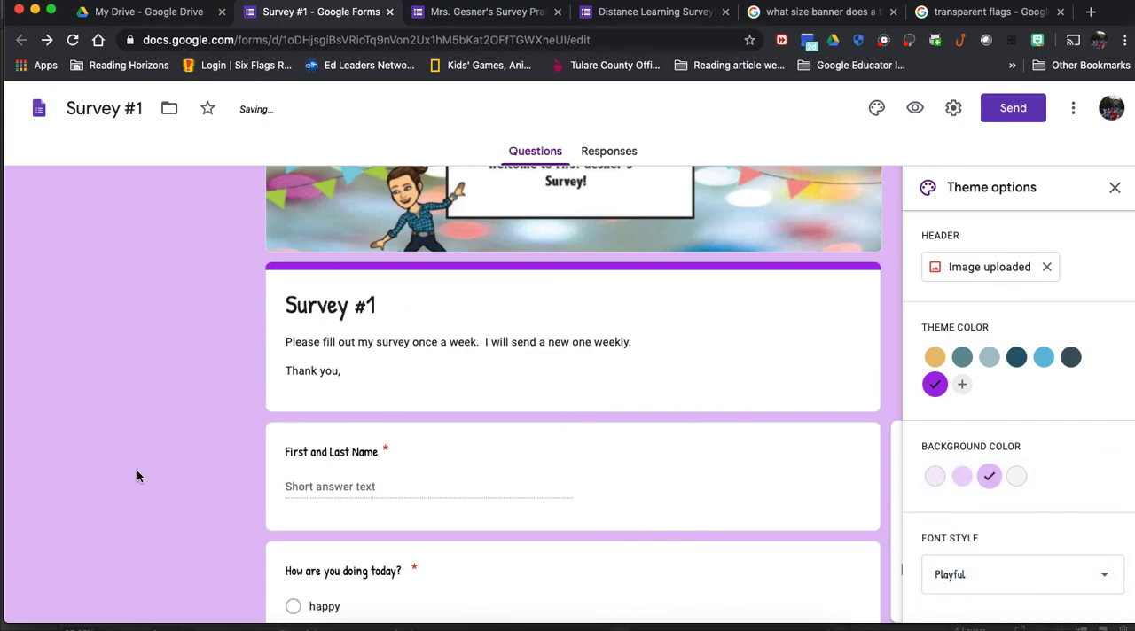
scroll(1051, 509, down, 5)
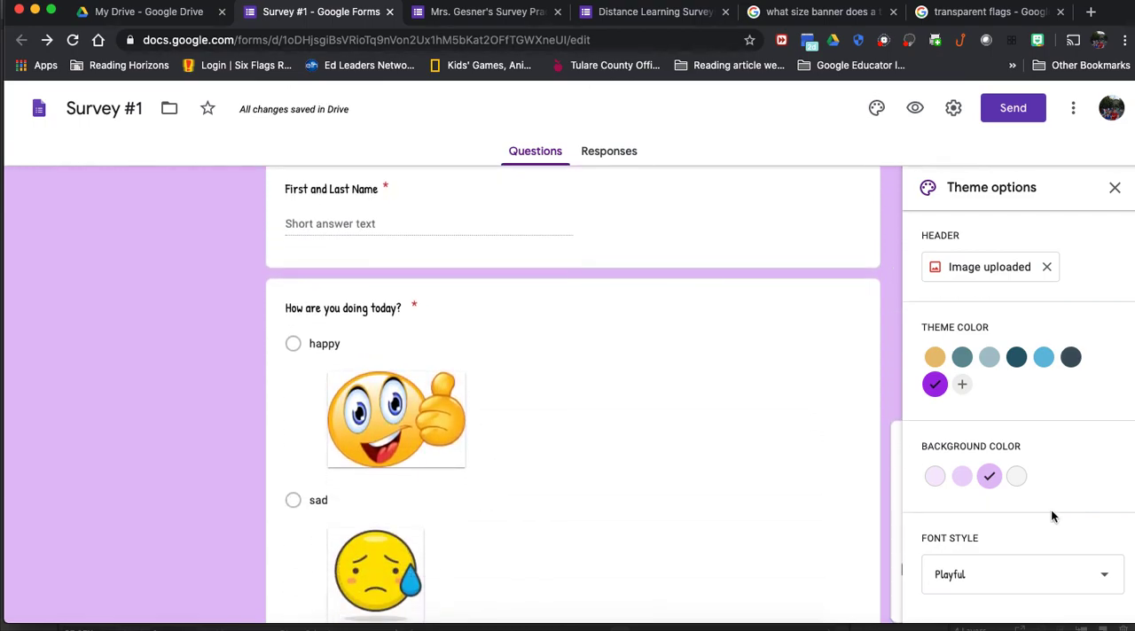
scroll(1052, 511, down, 4)
scroll(1051, 511, up, 3)
scroll(1051, 510, up, 6)
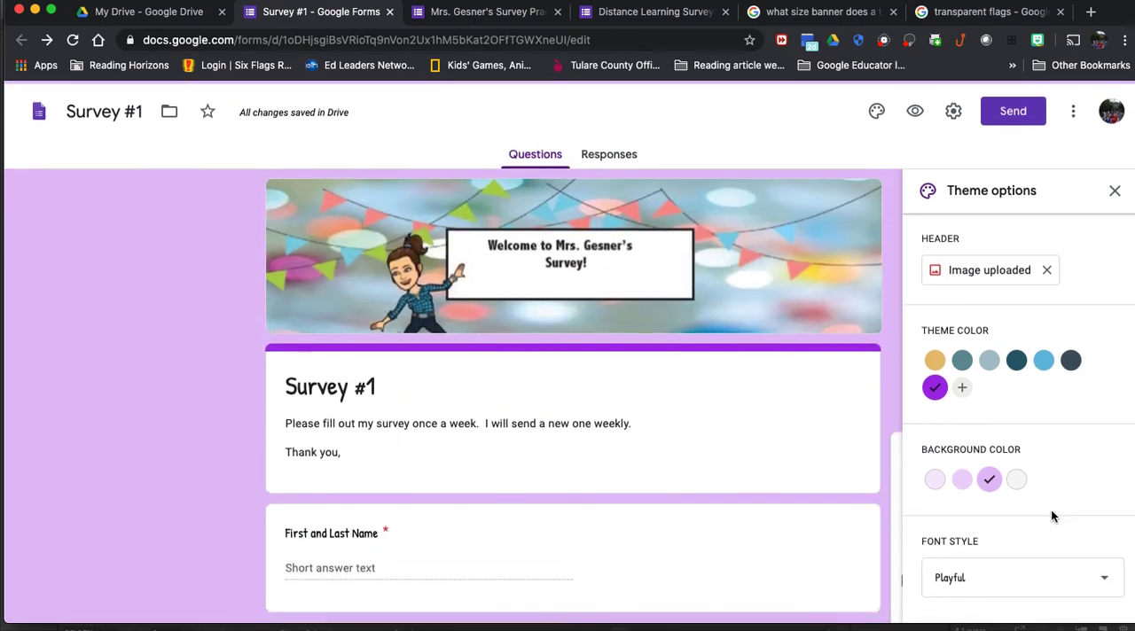
scroll(1042, 532, down, 3)
scroll(1046, 499, down, 5)
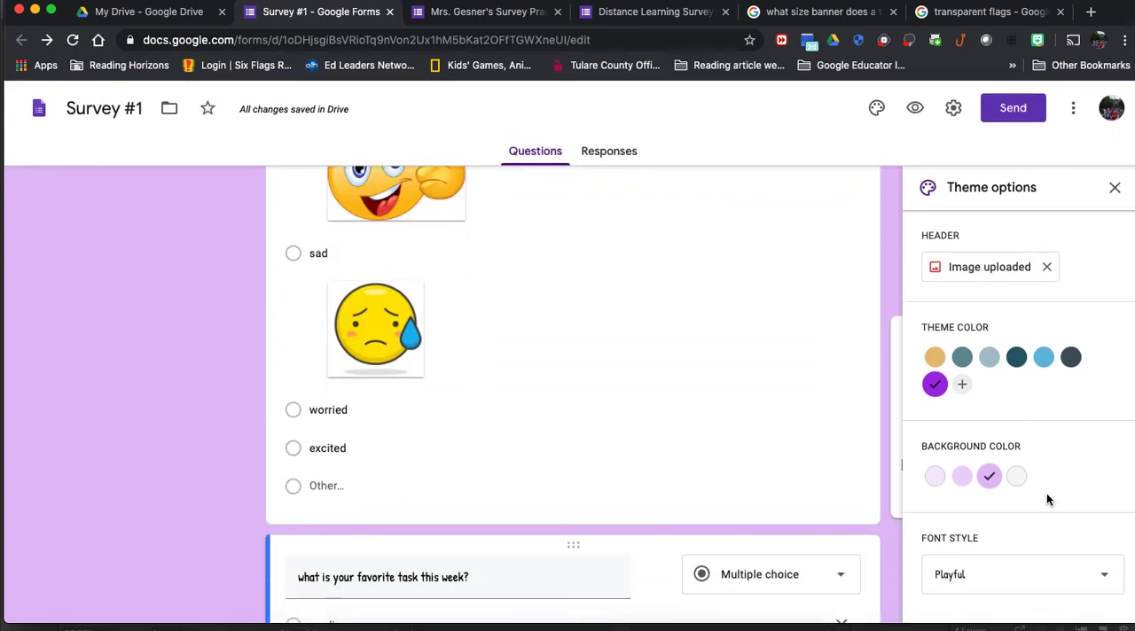
Step: Look through the available font styles, keep Playful, and close the theme options
click(1026, 577)
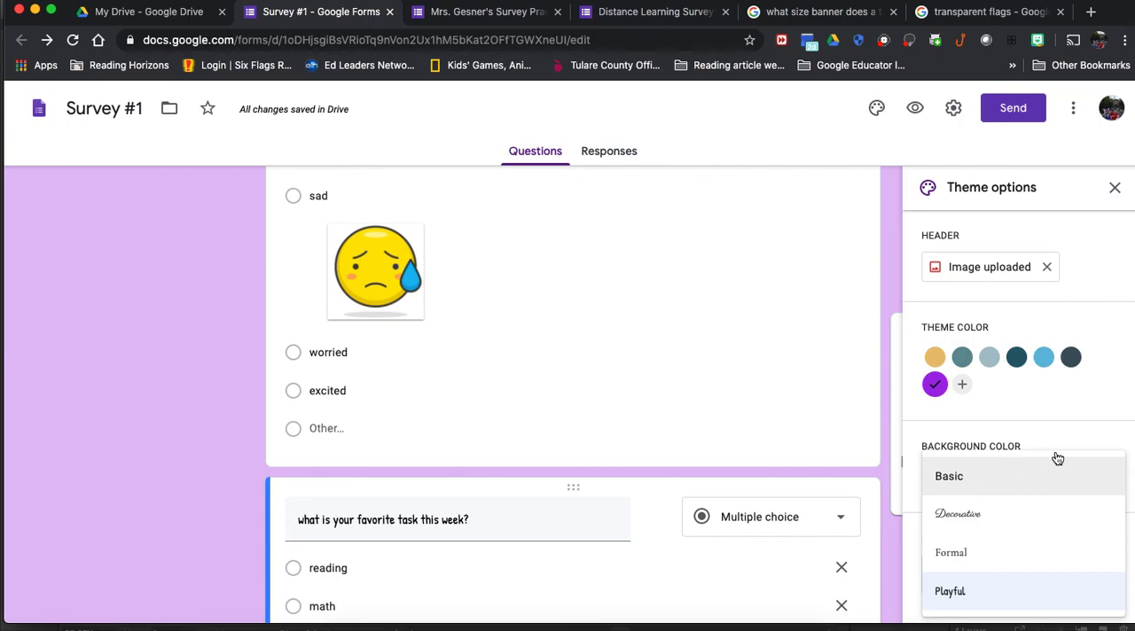
click(1093, 442)
scroll(1104, 532, down, 4)
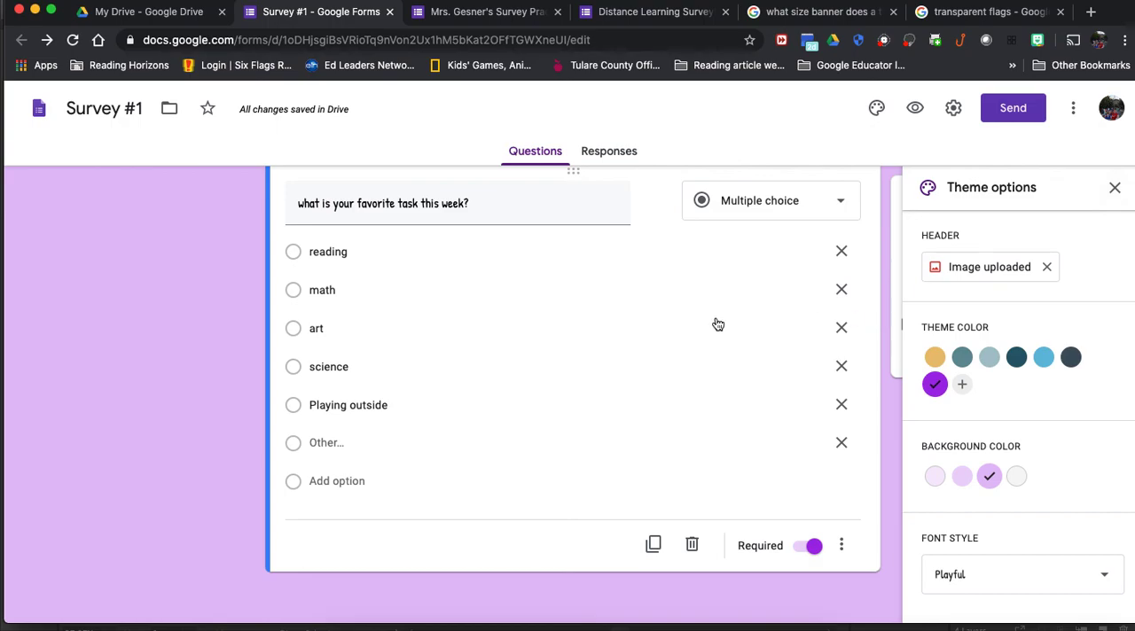
scroll(716, 319, up, 10)
click(1114, 189)
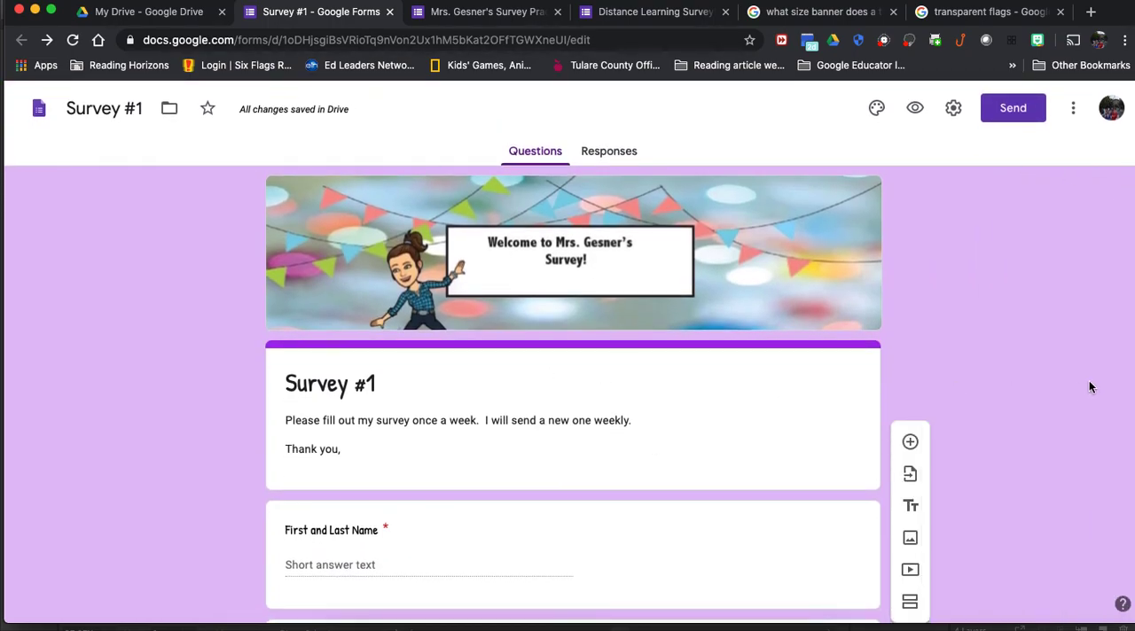
Step: Preview the form as respondents see it, examine the banner, the three questions and their answer choices, and close the preview
click(917, 113)
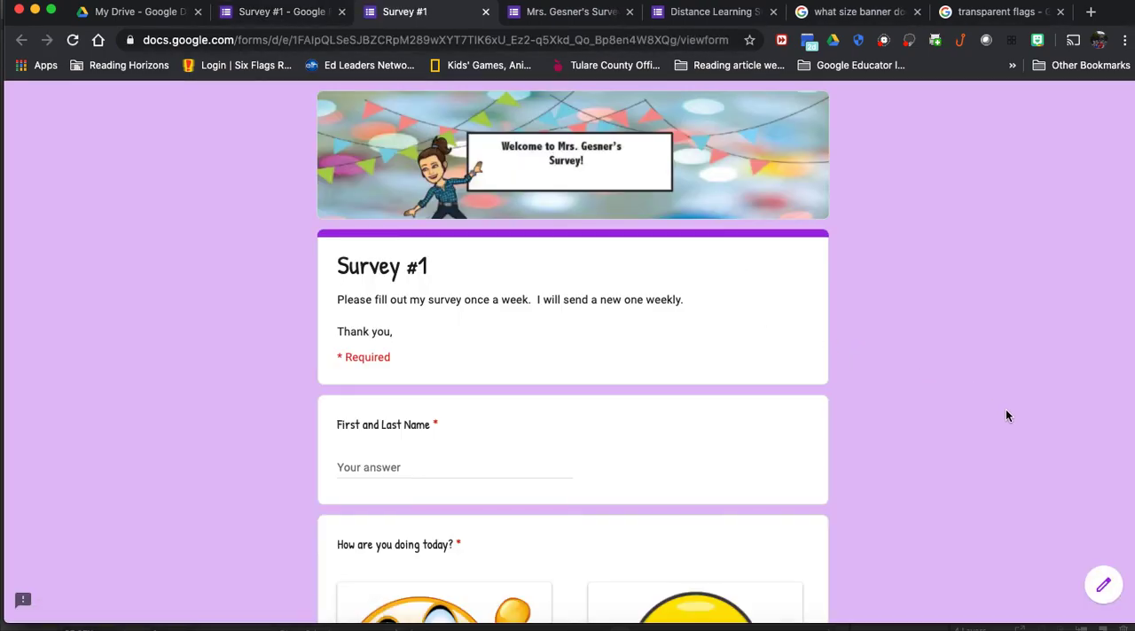
scroll(1006, 415, down, 5)
scroll(1006, 413, down, 10)
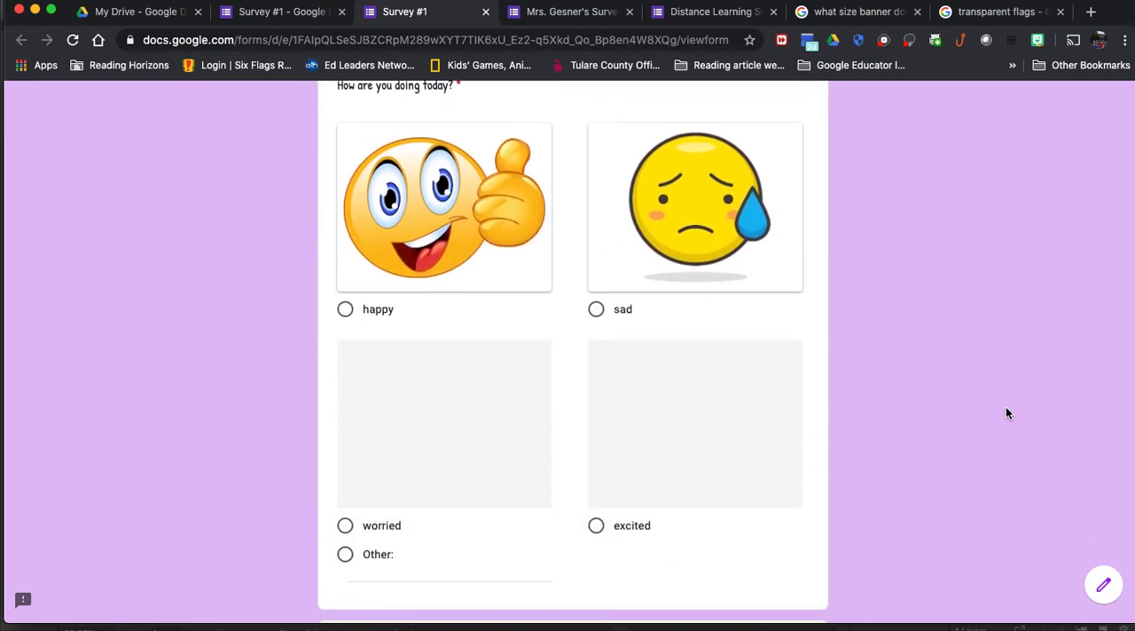
scroll(1005, 413, up, 15)
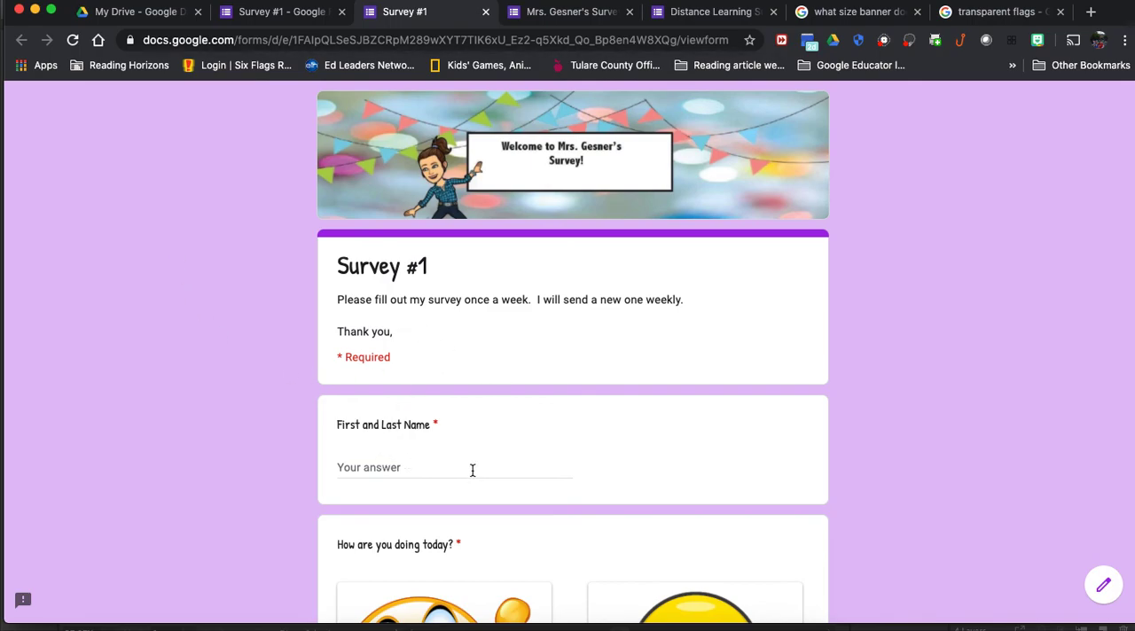
scroll(471, 470, down, 5)
scroll(472, 470, down, 8)
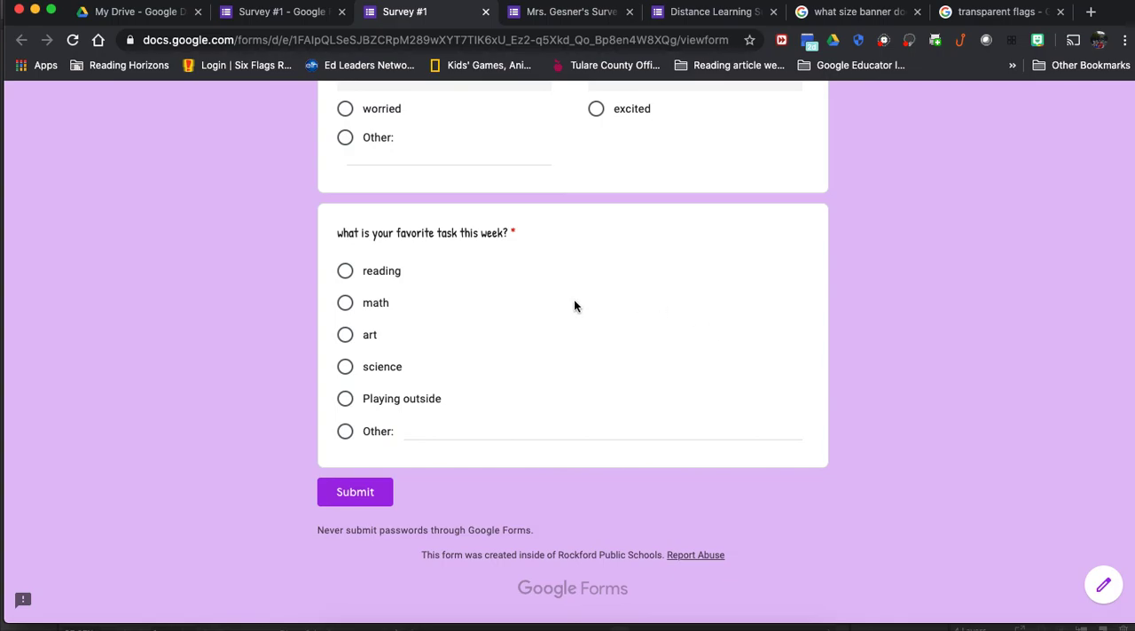
scroll(621, 368, up, 2)
scroll(637, 338, up, 10)
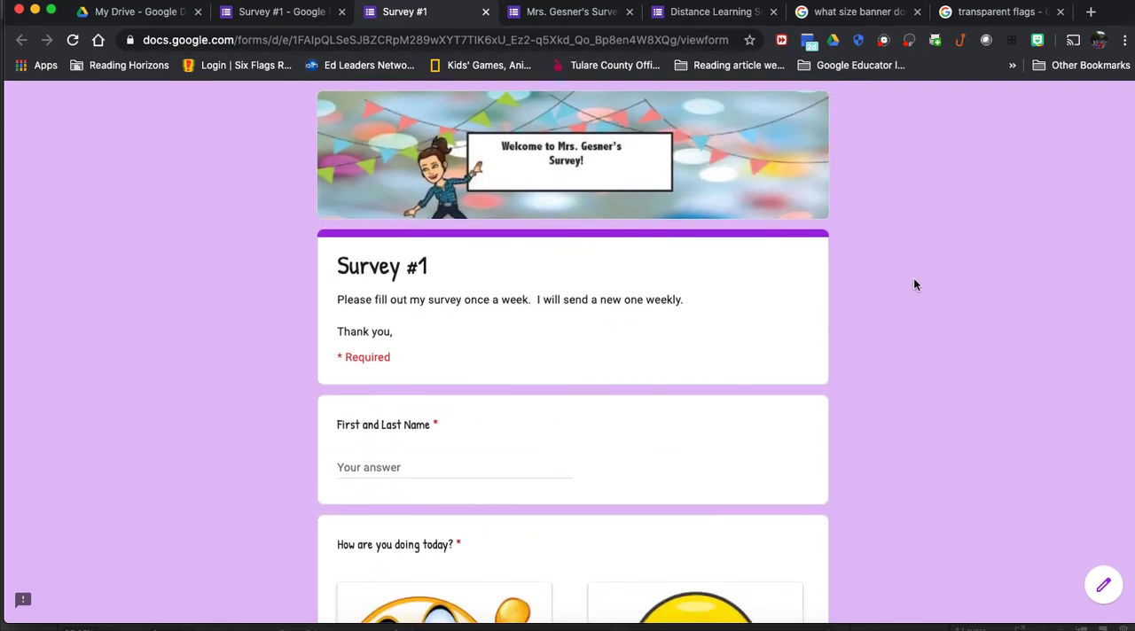
scroll(965, 450, down, 5)
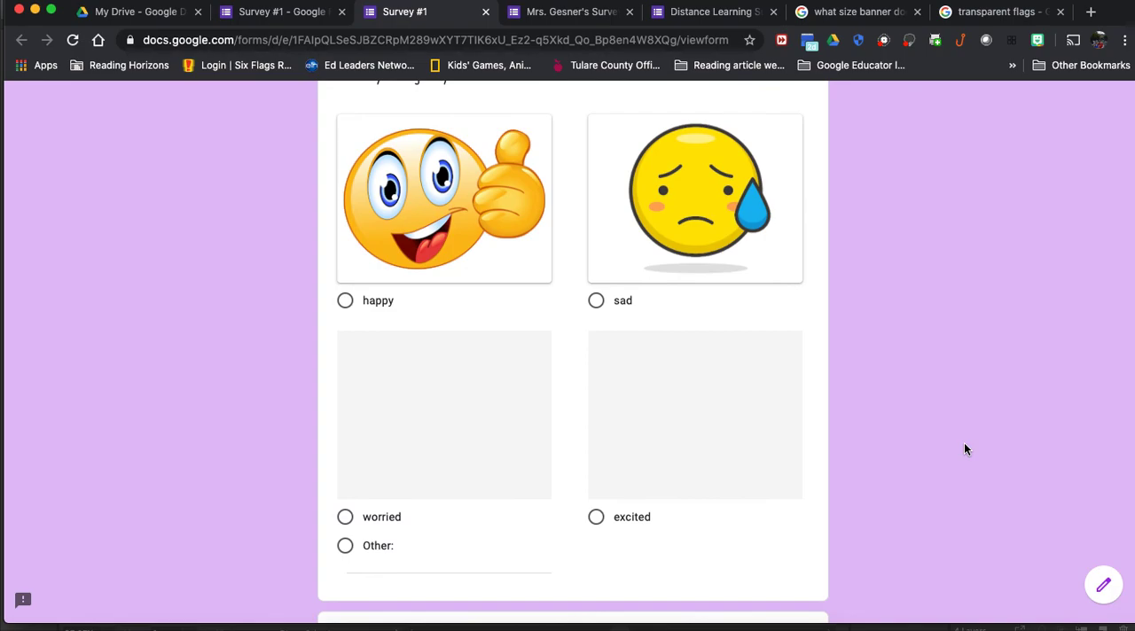
scroll(965, 449, down, 5)
scroll(965, 449, up, 15)
scroll(963, 450, down, 1)
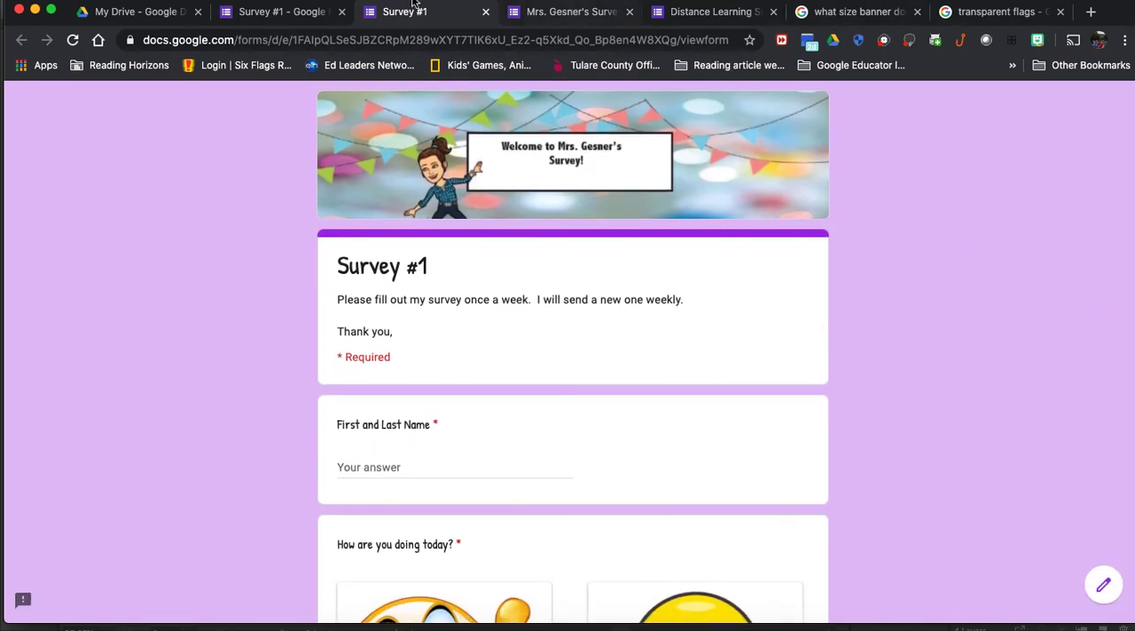
click(485, 12)
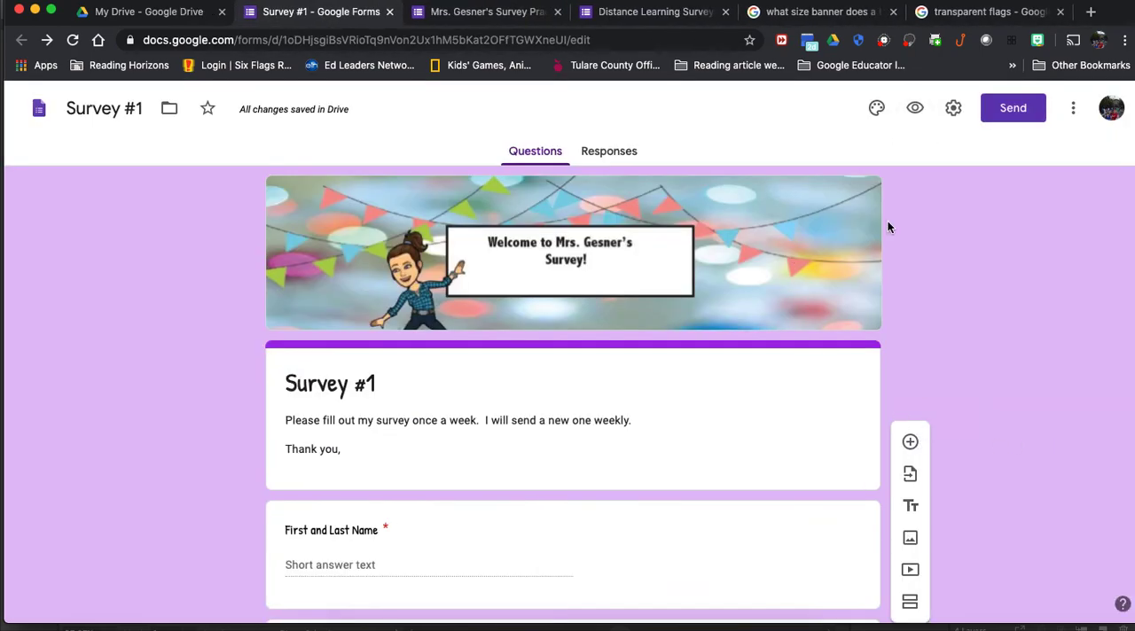
Step: In the form settings, remove the restriction to Rockford Public Schools users and turn on Limit to 1 response
click(954, 110)
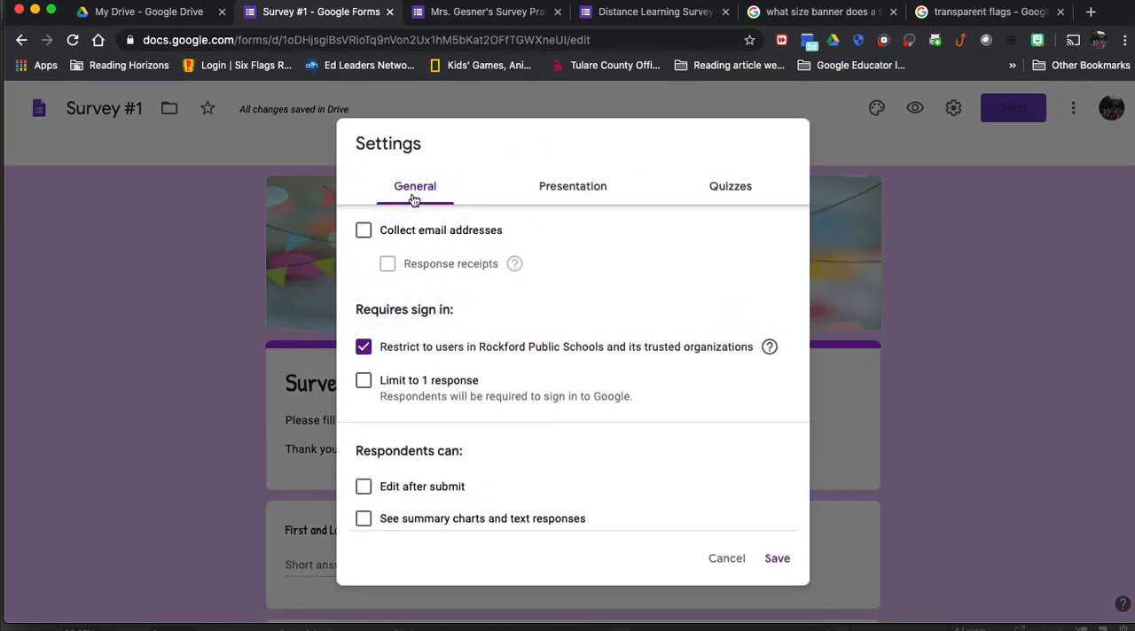
click(417, 349)
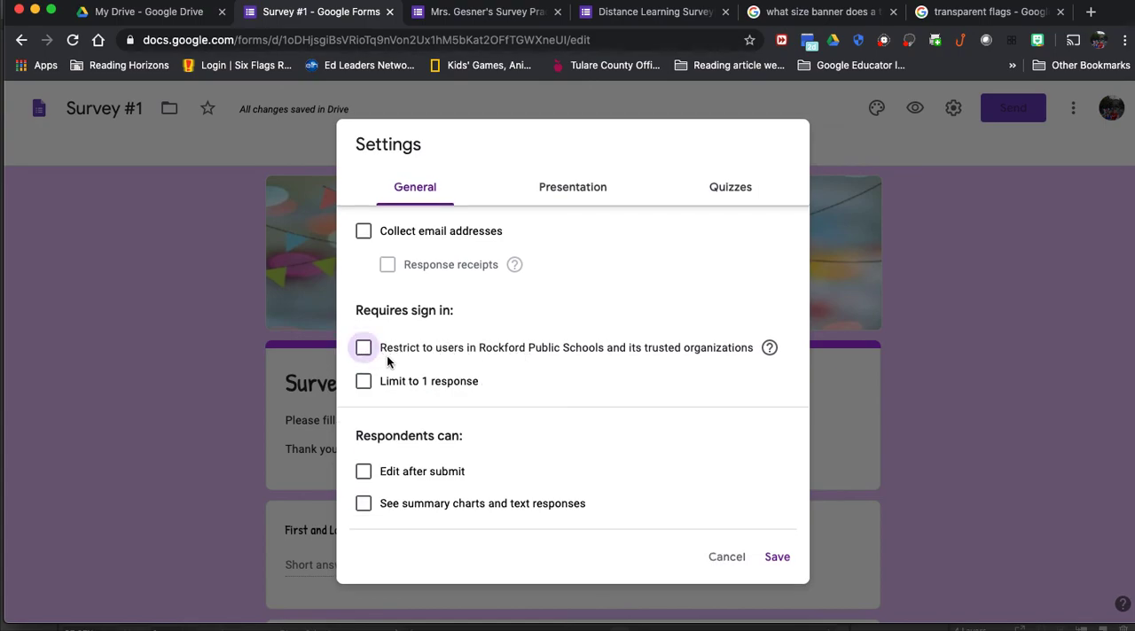
click(364, 346)
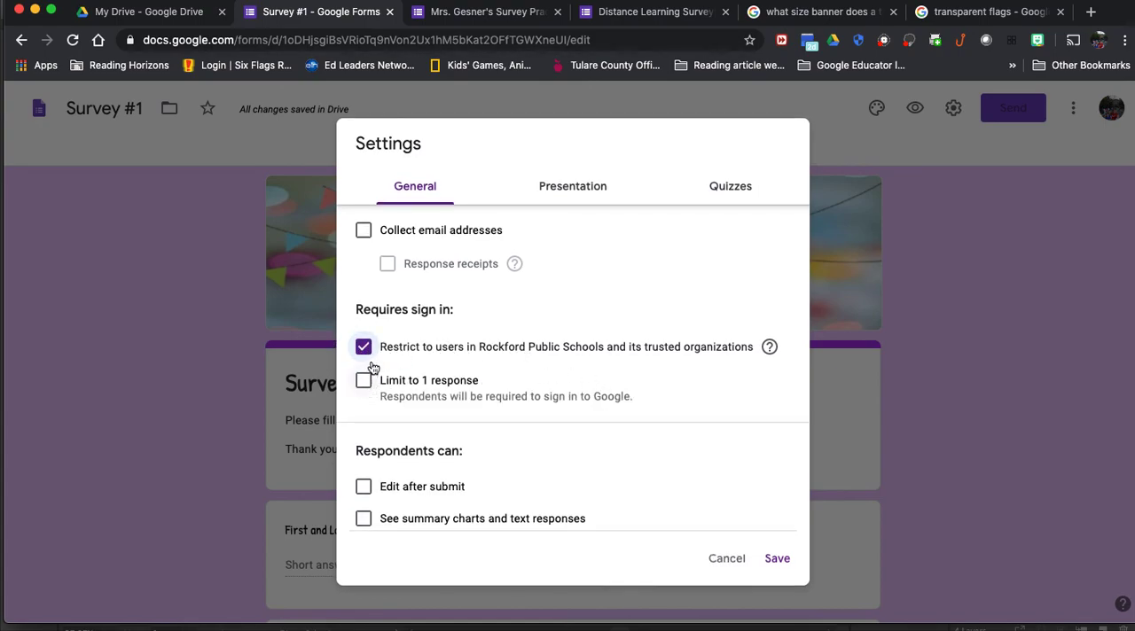
click(363, 346)
click(363, 381)
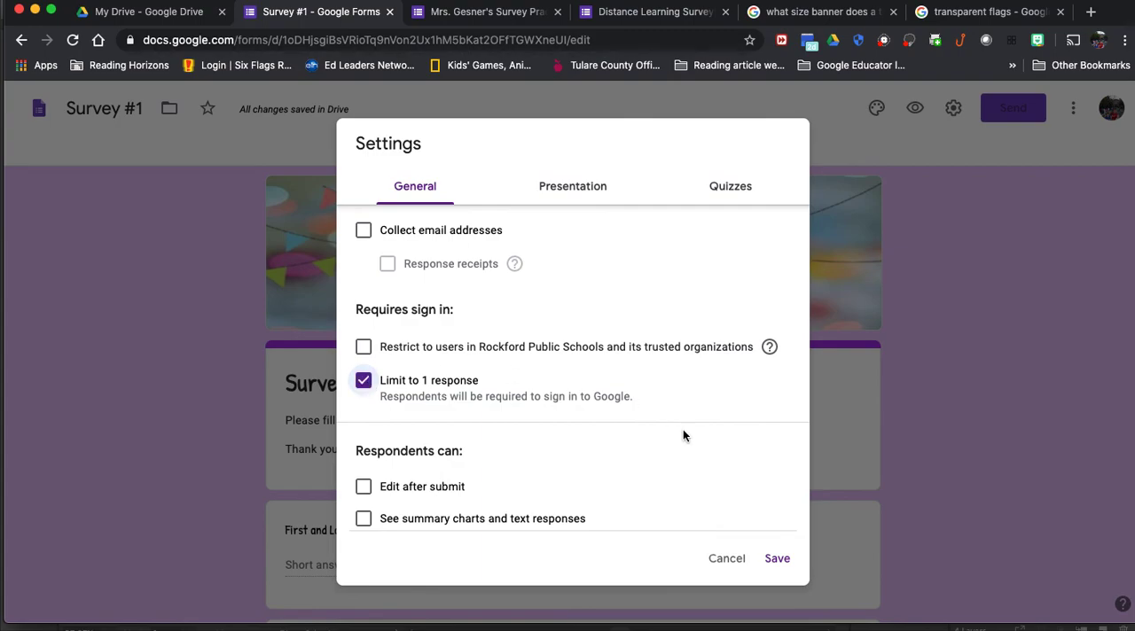
Step: Try the options for respondents to see summary charts and for collecting email addresses, switching each back off
scroll(466, 471, down, 1)
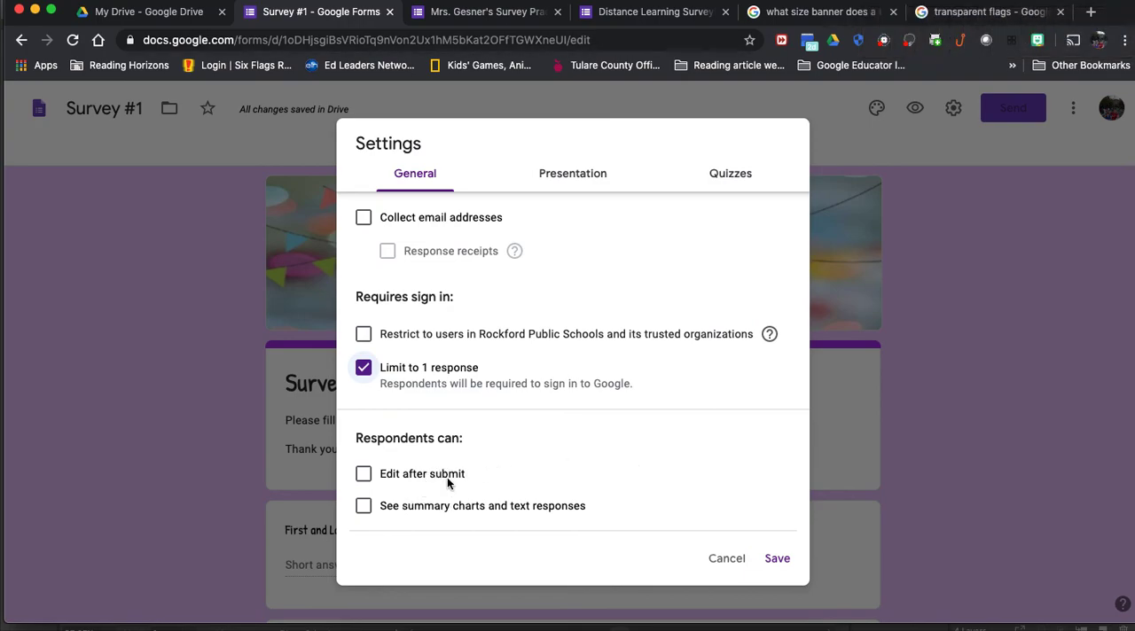
click(363, 507)
click(363, 507)
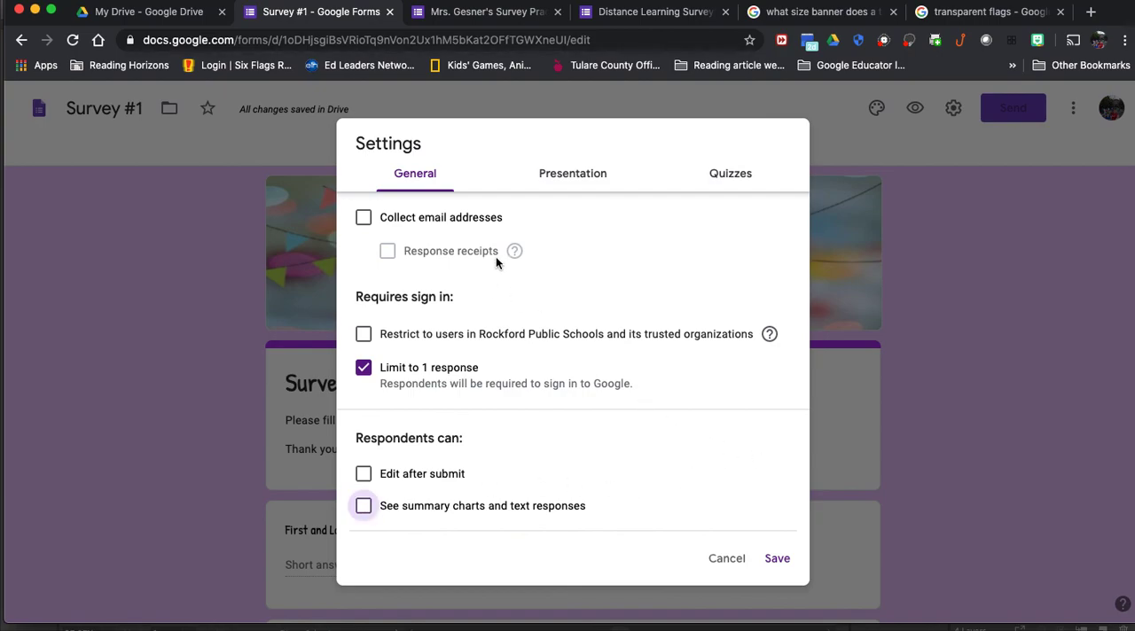
click(363, 223)
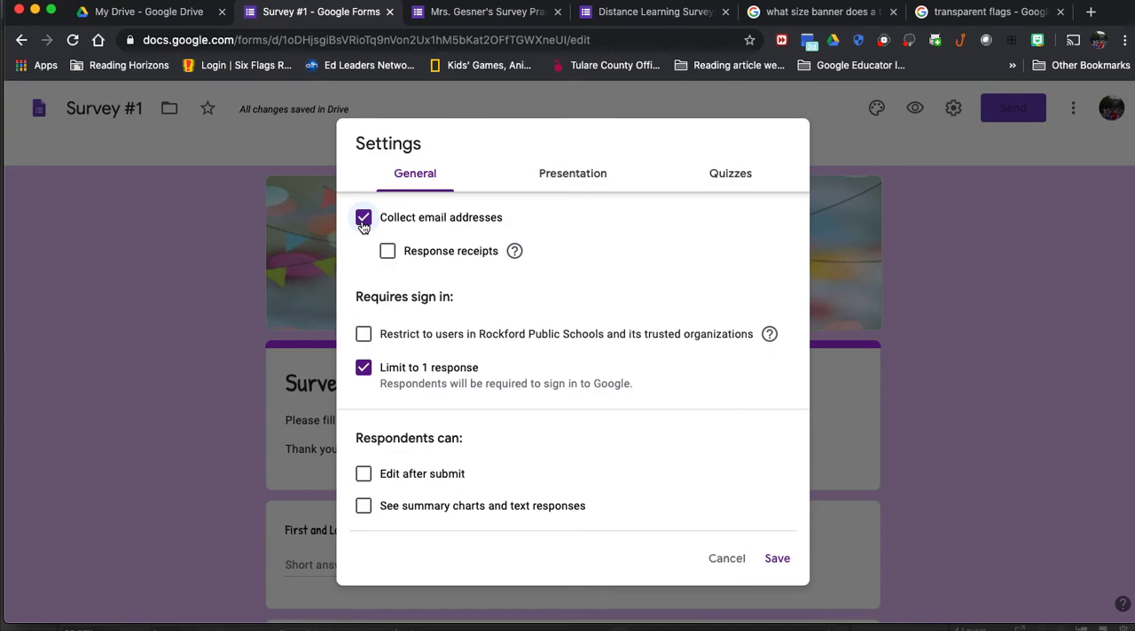
click(363, 225)
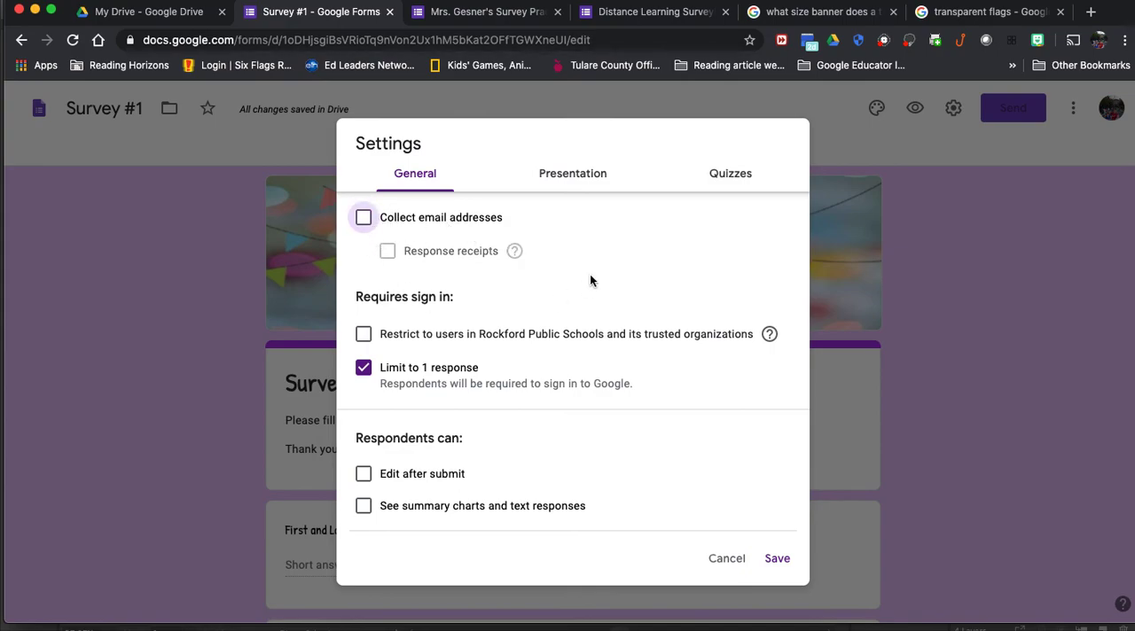
Step: Review the presentation settings and turn on Make this a quiz in the quiz settings
click(585, 177)
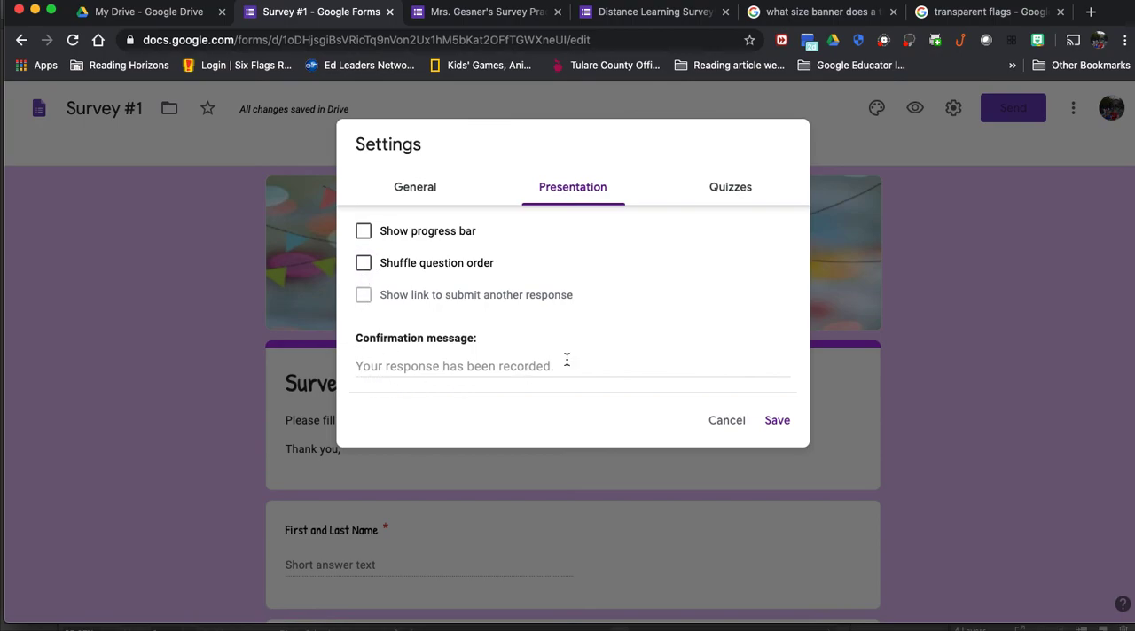
click(727, 187)
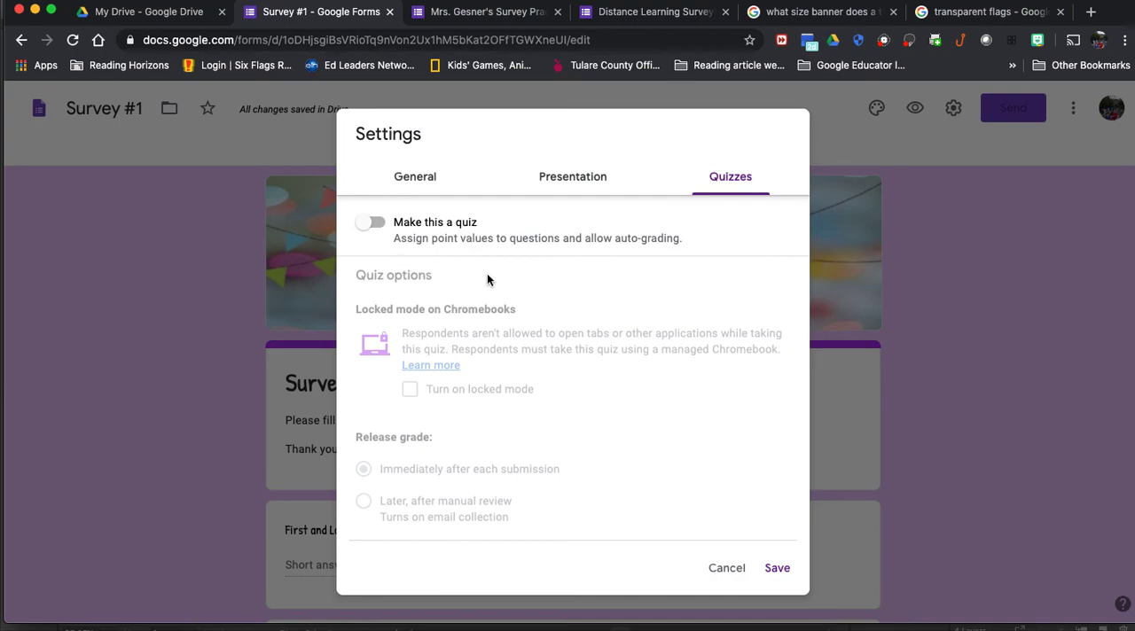
click(371, 222)
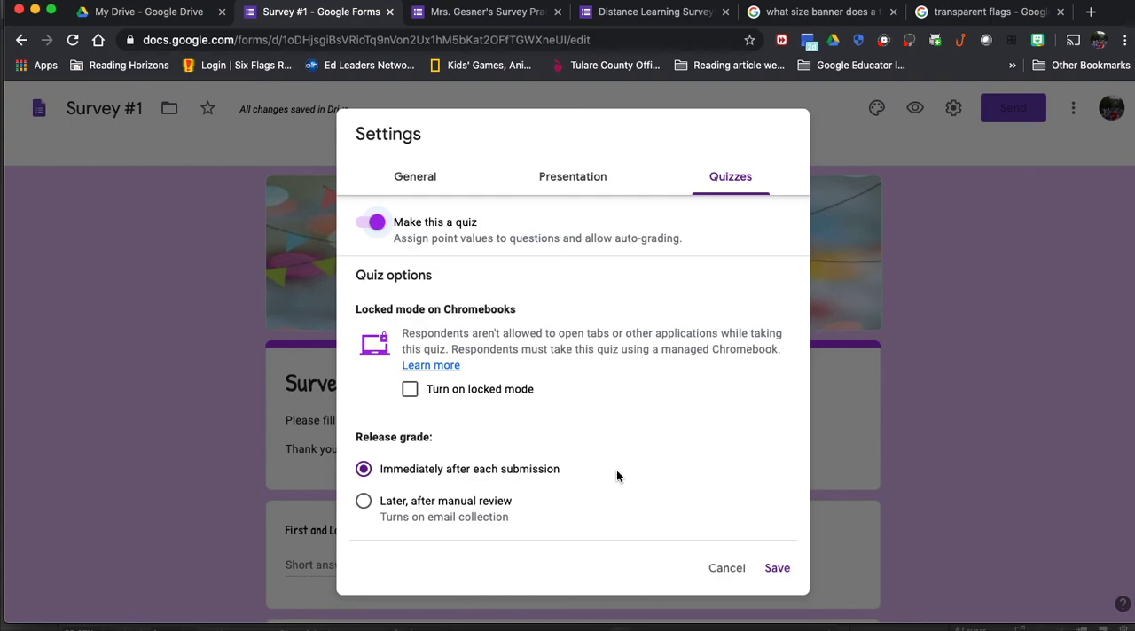
Step: Look through the quiz options, turn Make this a quiz back off, and close the settings without saving
scroll(580, 475, down, 1)
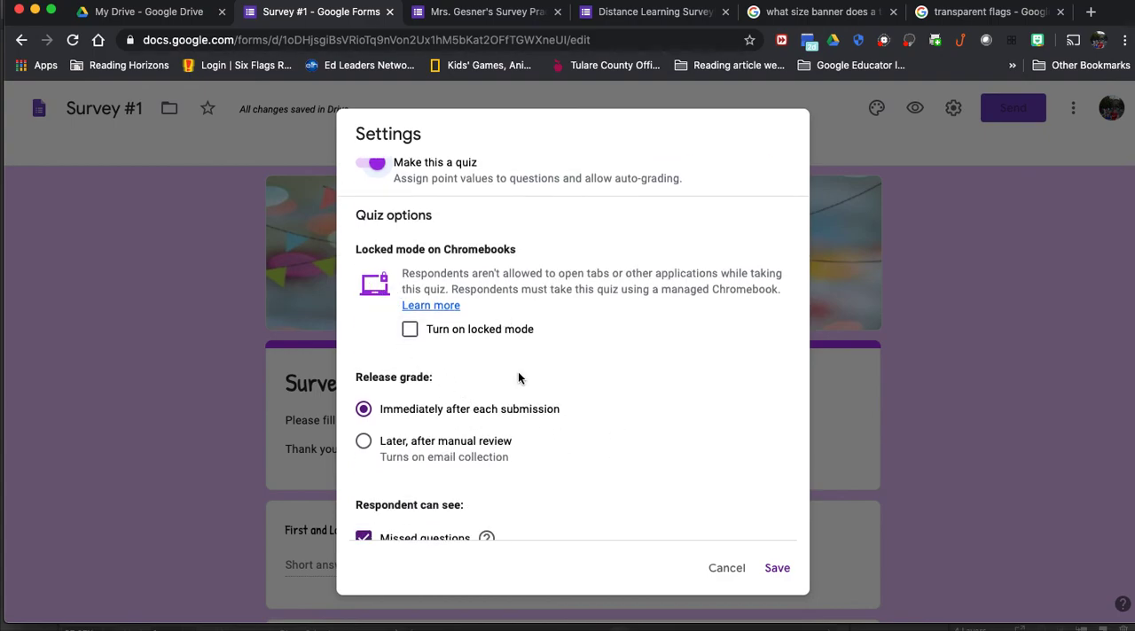
scroll(633, 452, down, 2)
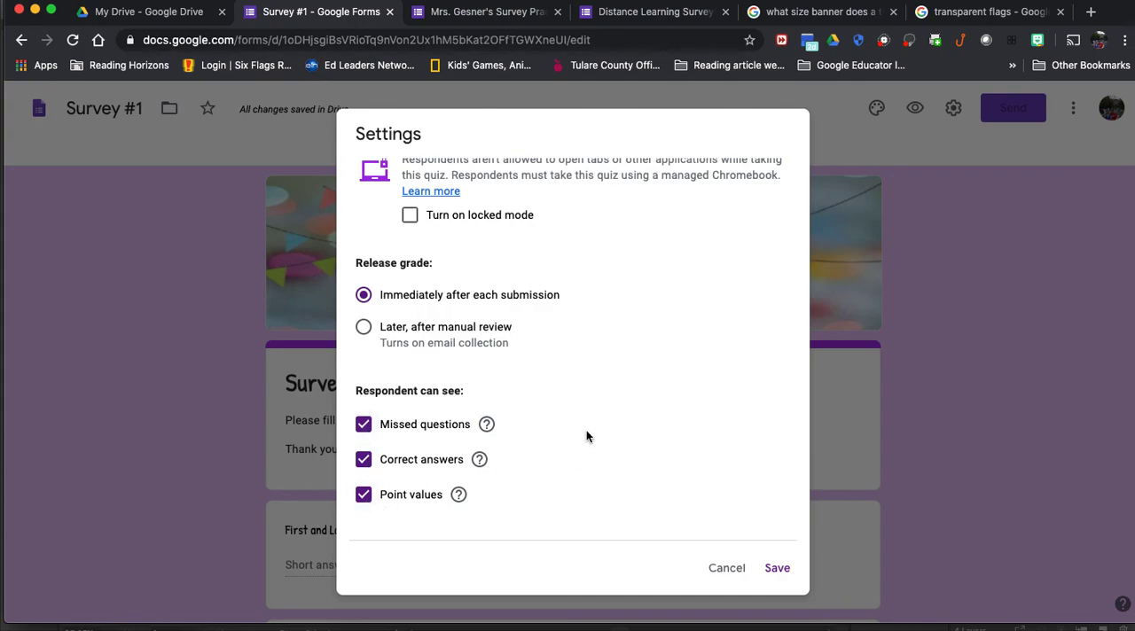
scroll(586, 434, up, 3)
click(372, 223)
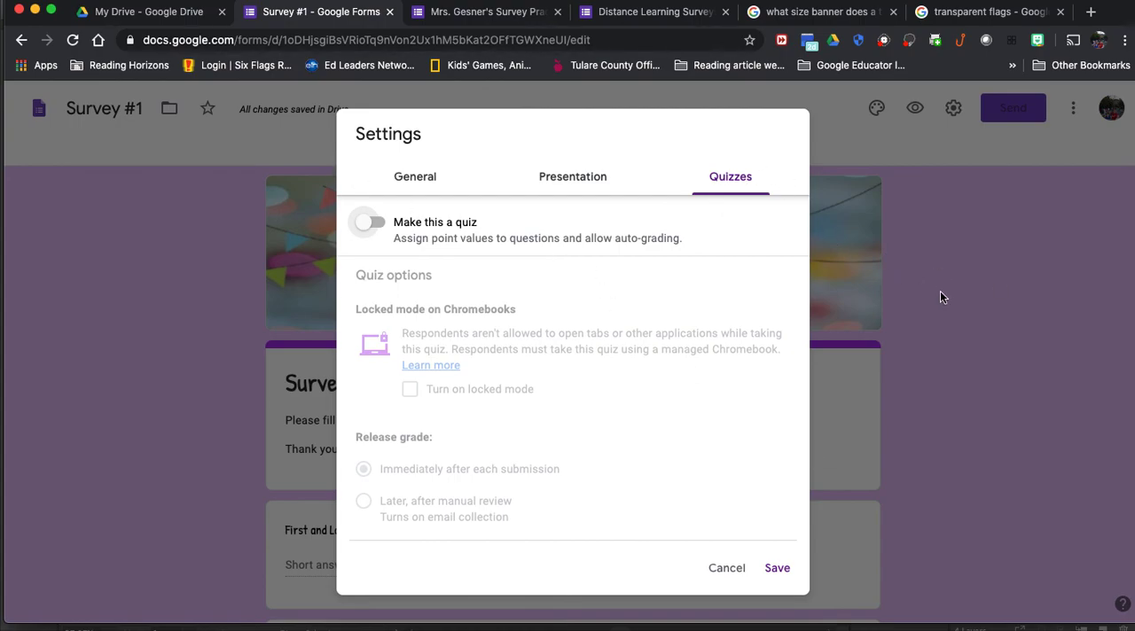
click(722, 567)
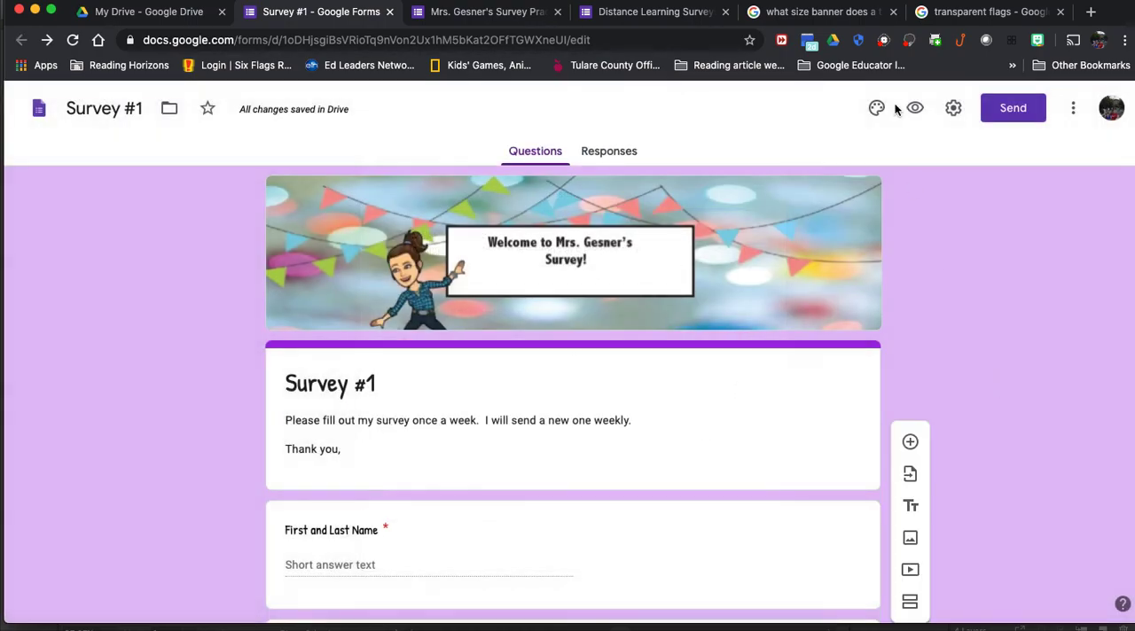
Step: Open the form's sending options, compare its full link with the shortened one, and leave Shorten URL turned on
click(1012, 110)
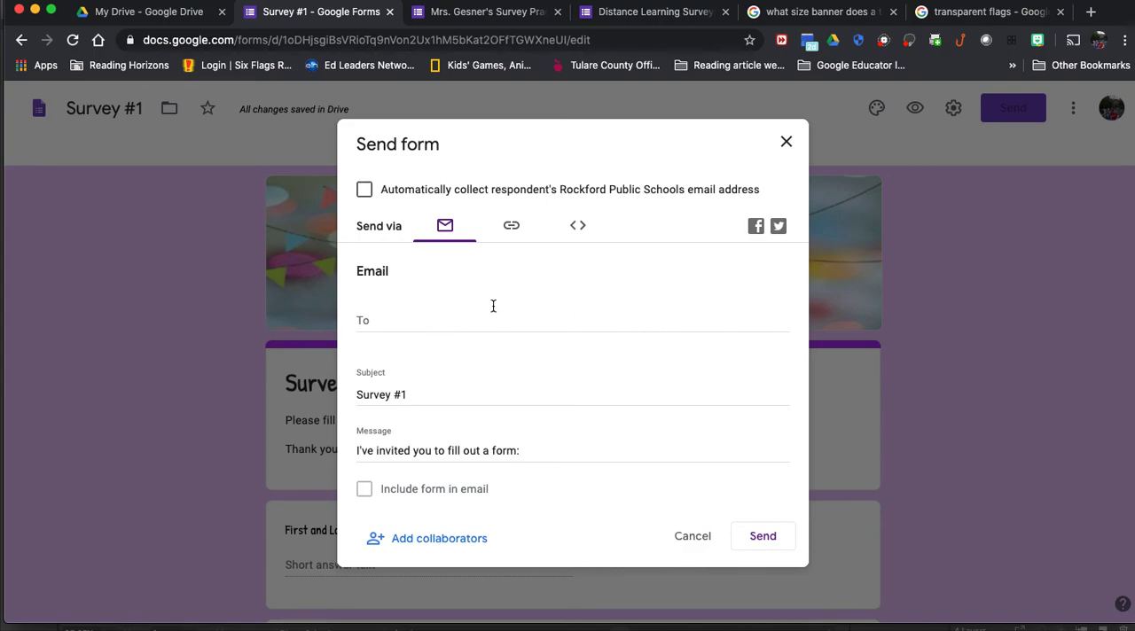
click(512, 227)
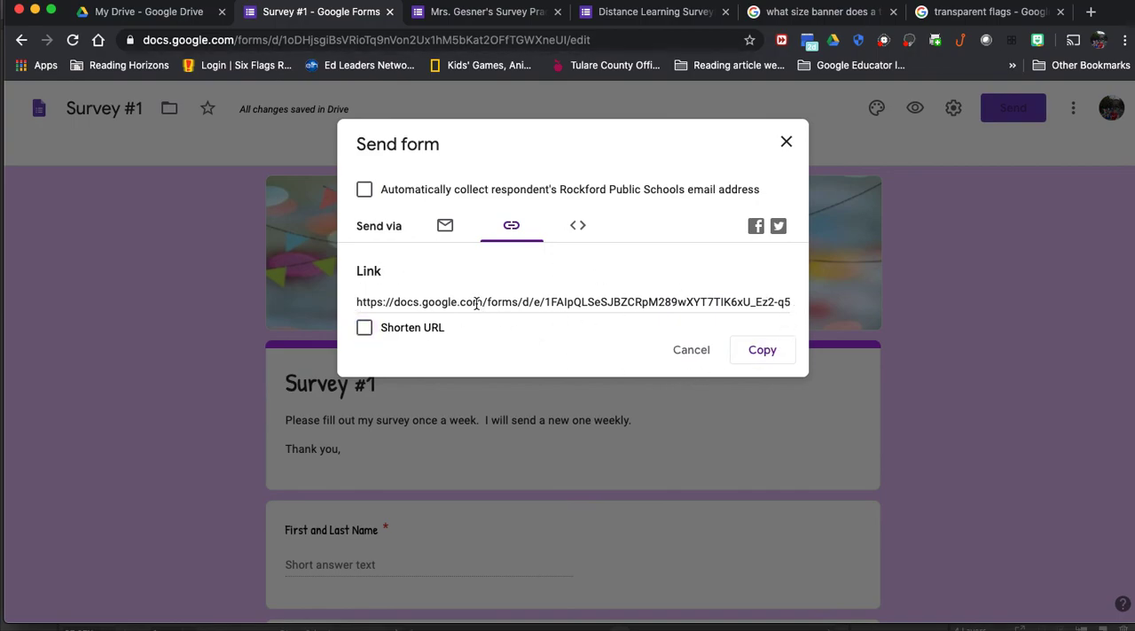
click(365, 329)
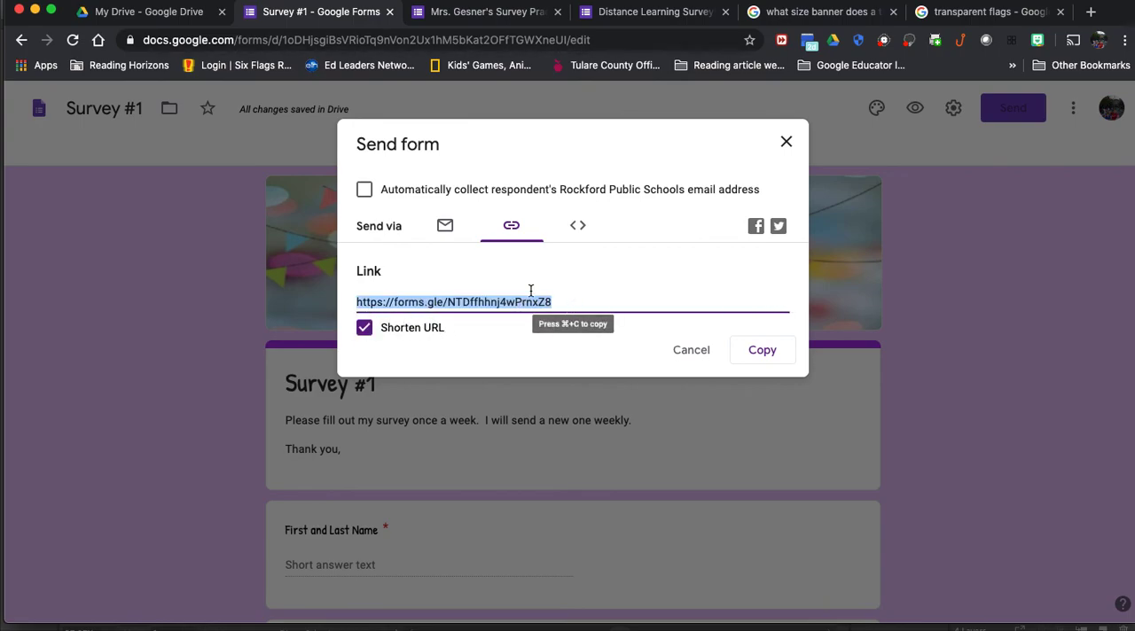
click(364, 329)
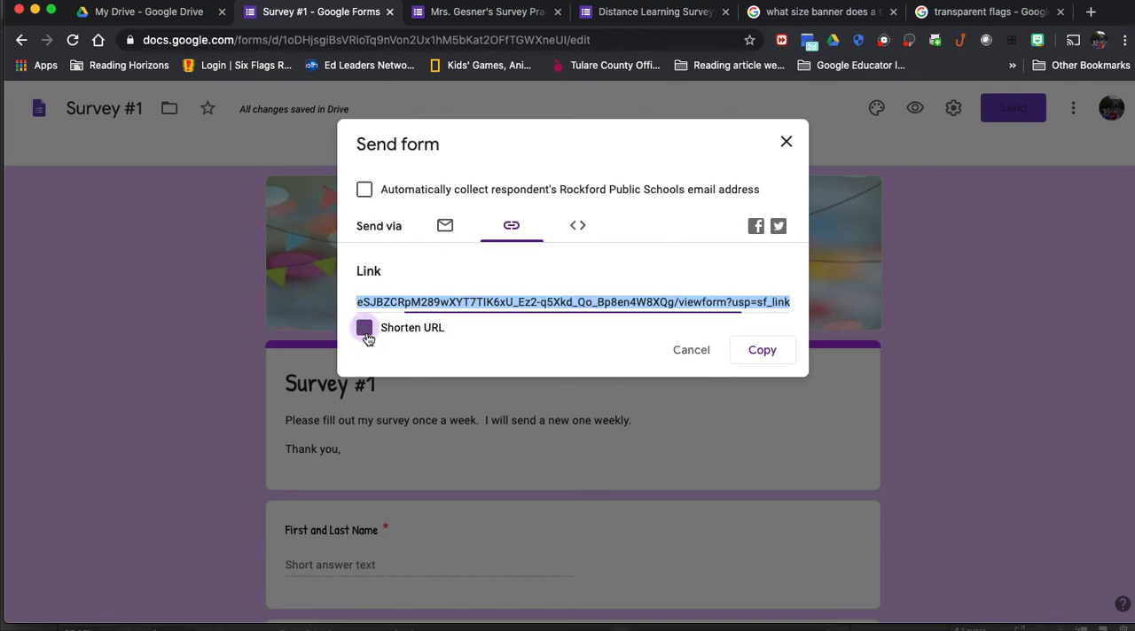
click(794, 306)
click(788, 301)
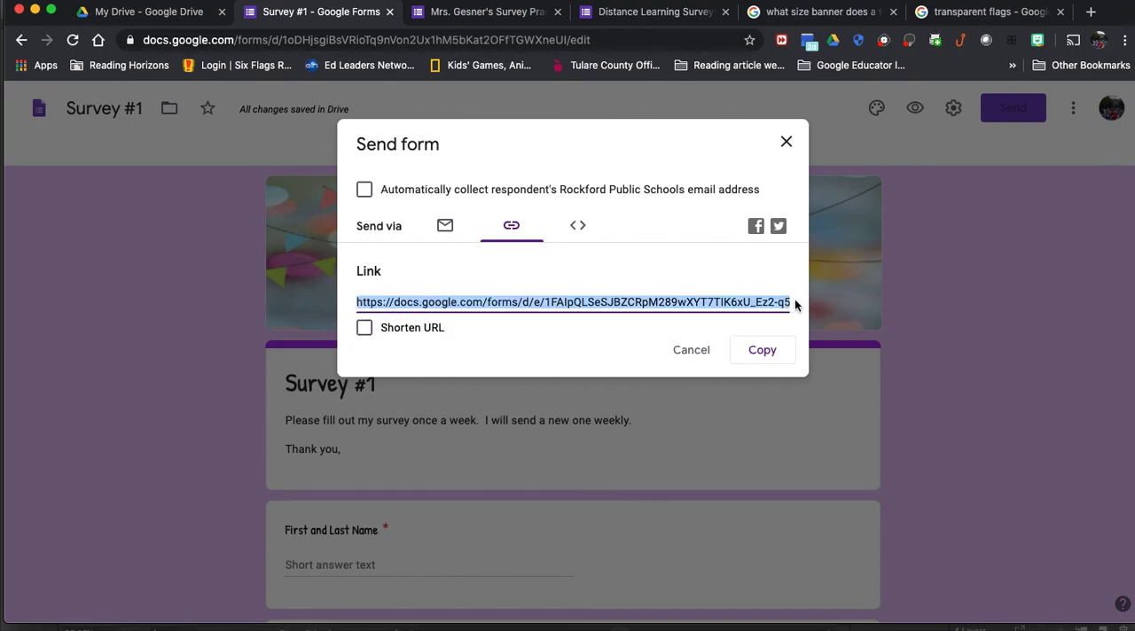
scroll(753, 303, right, 5)
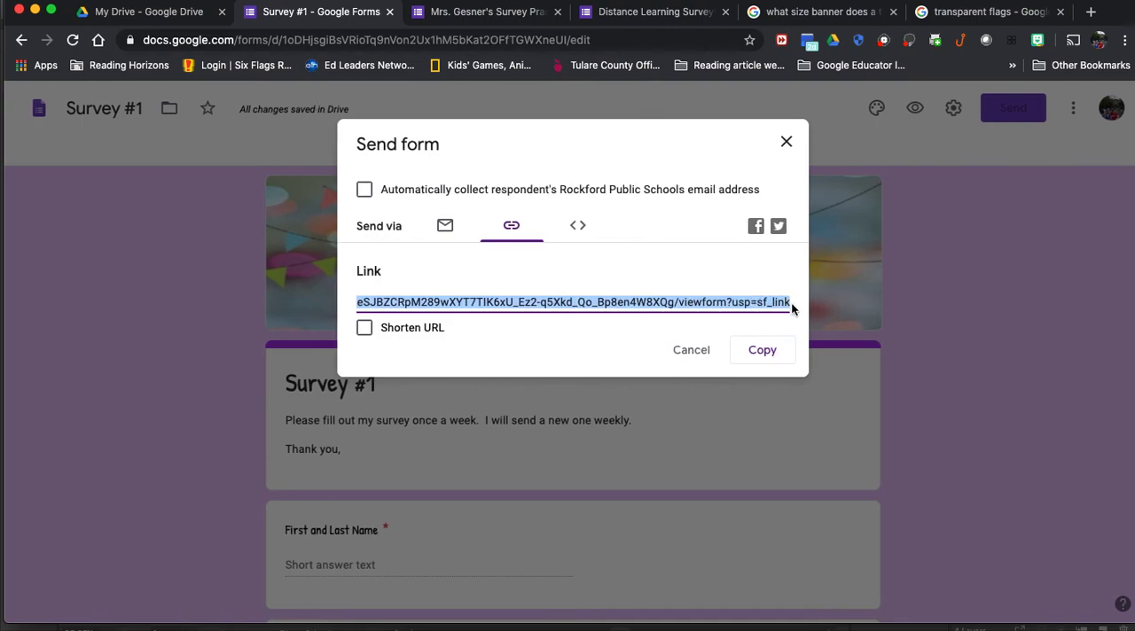
click(364, 328)
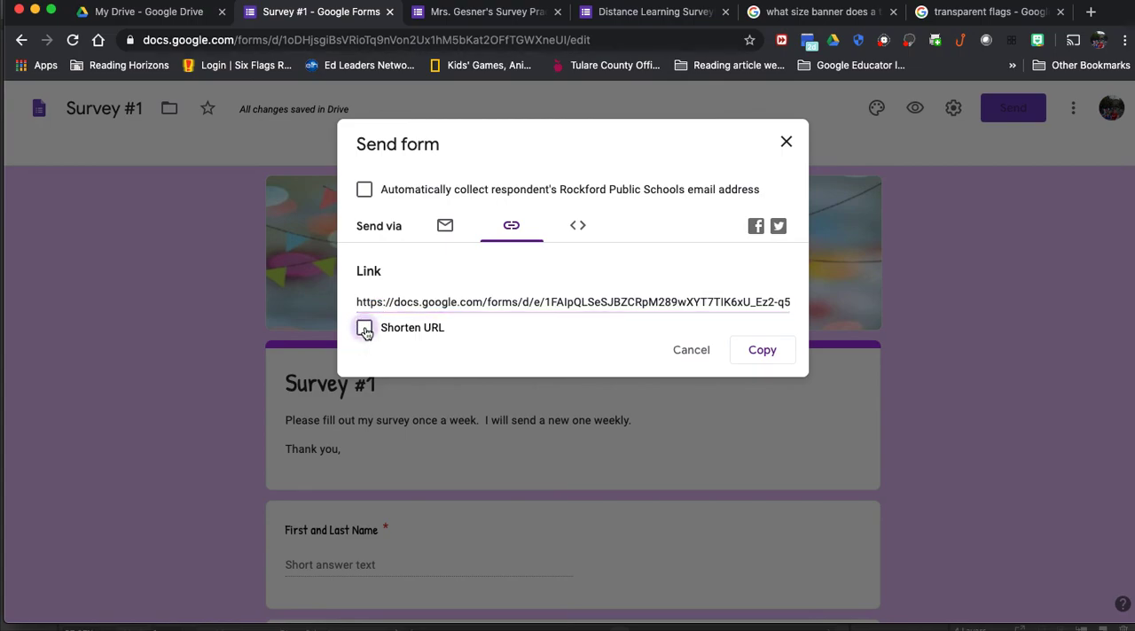
click(365, 329)
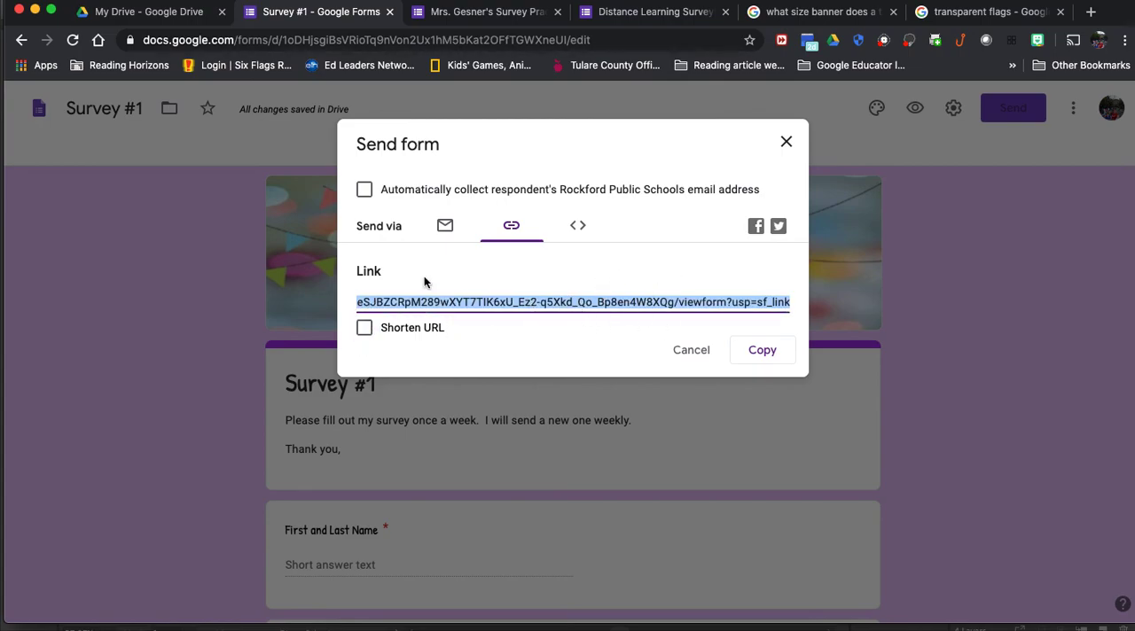
click(364, 328)
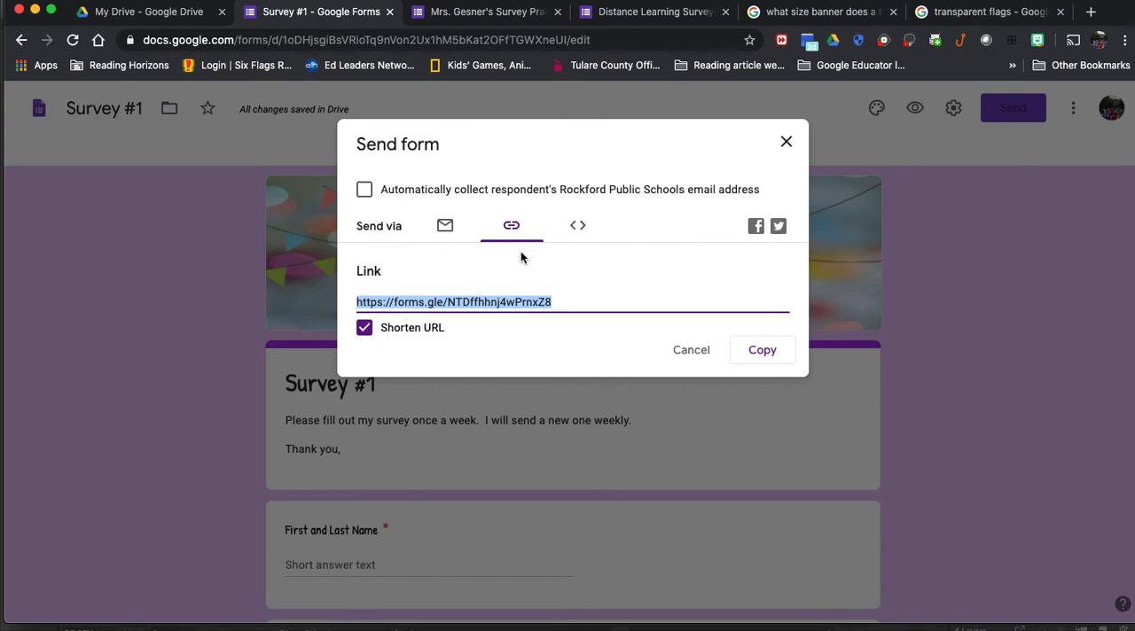
Step: View the Embed HTML sending option, return to the link option, and close the dialog without sending the form
click(577, 228)
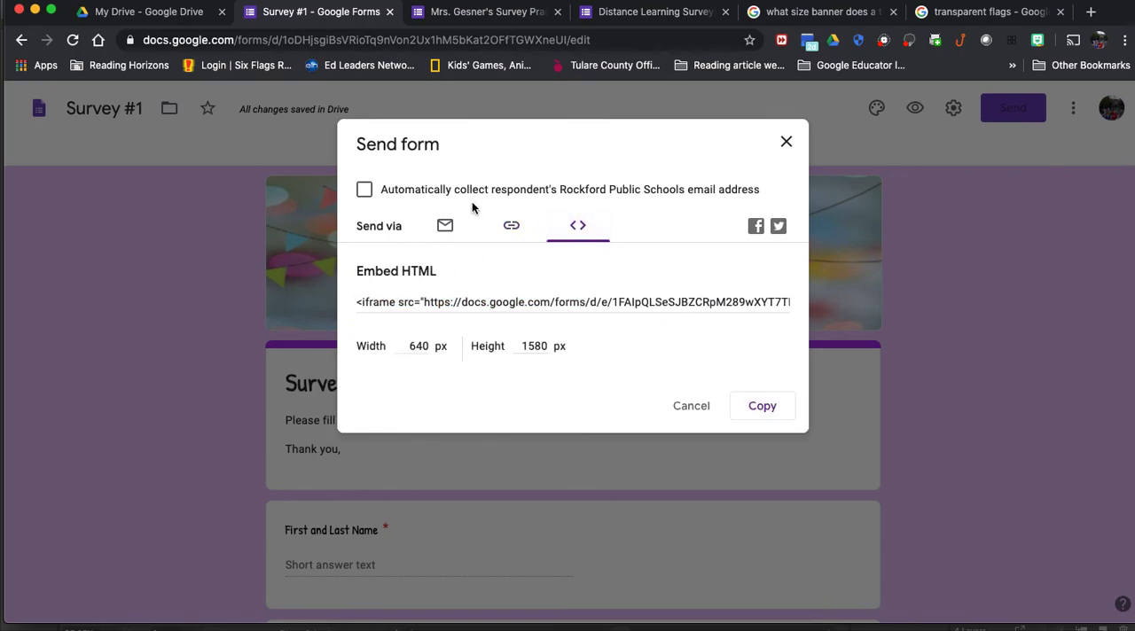
click(510, 230)
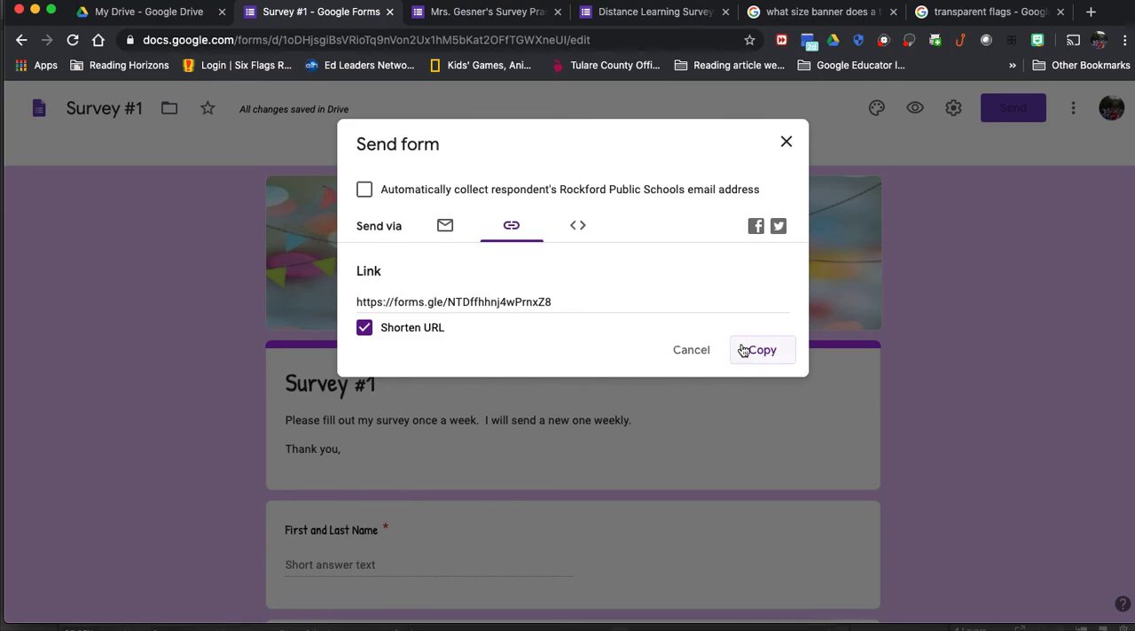
click(676, 351)
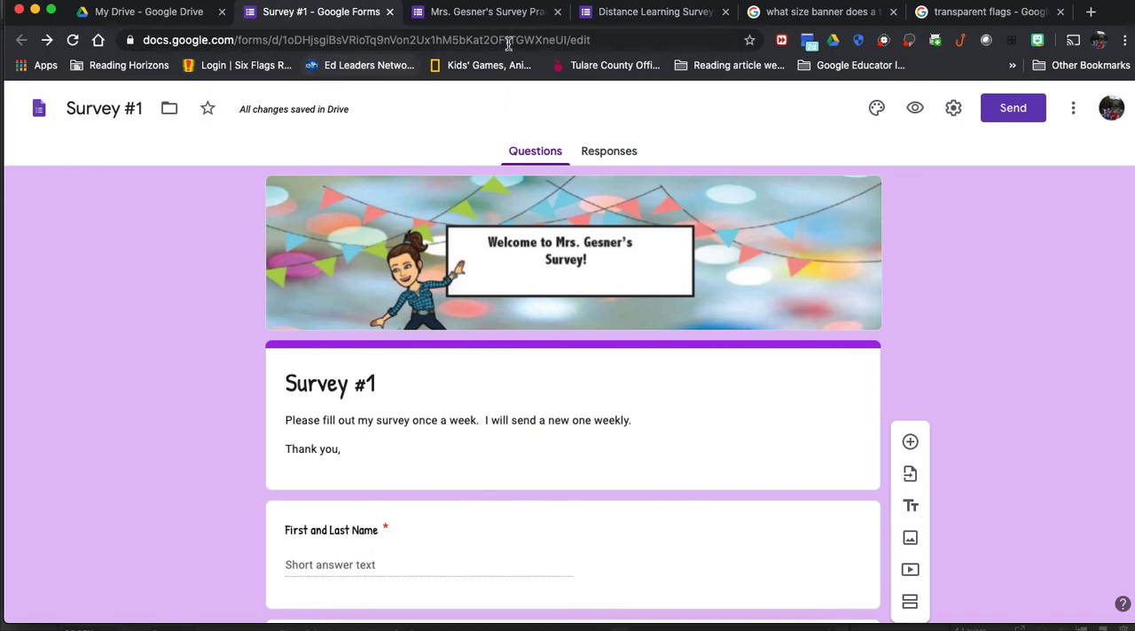
Step: Replace "edit" with "copy" at the end of the form's web address and select the whole address
click(604, 39)
click(603, 39)
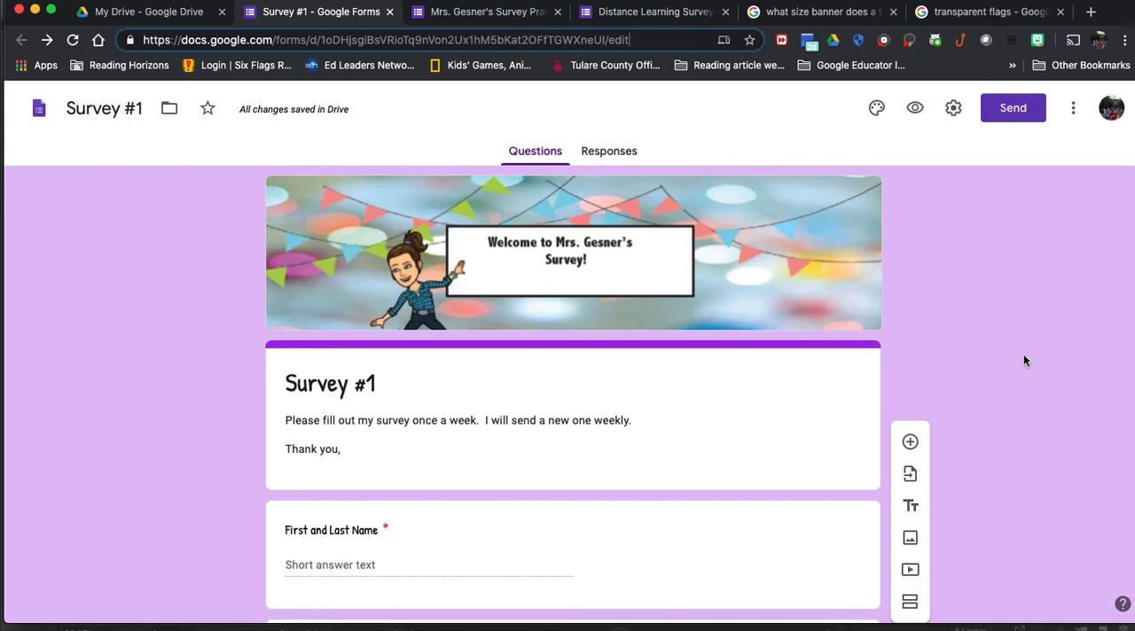
key(BackSpace)
key(BackSpace)
key(BackSpace)
key(BackSpace)
text(copy)
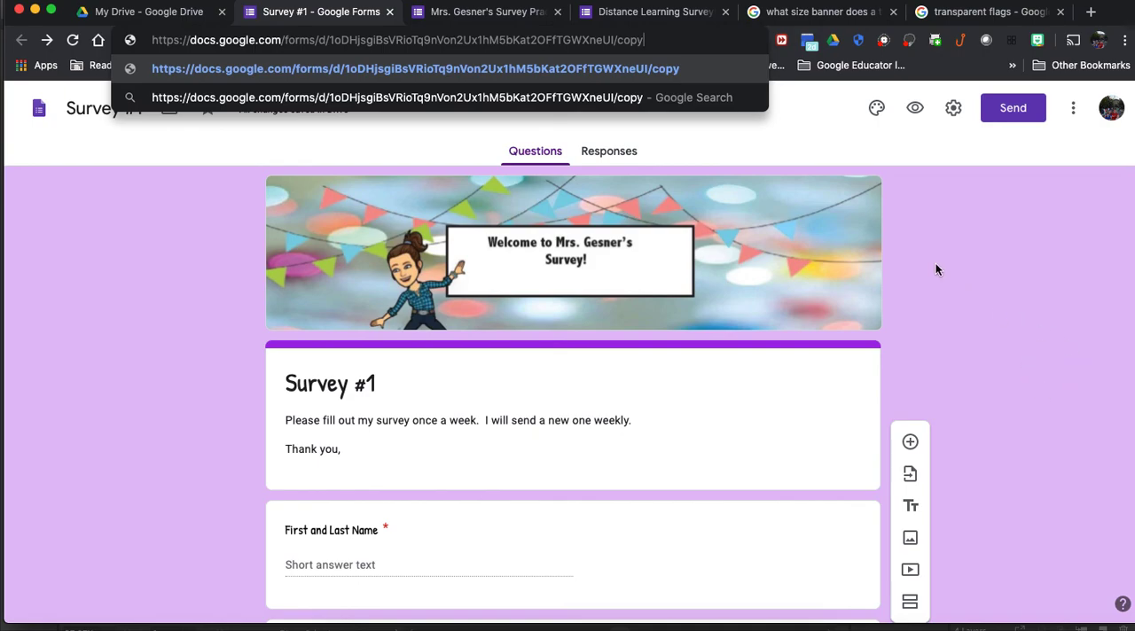
drag(663, 41, 329, 47)
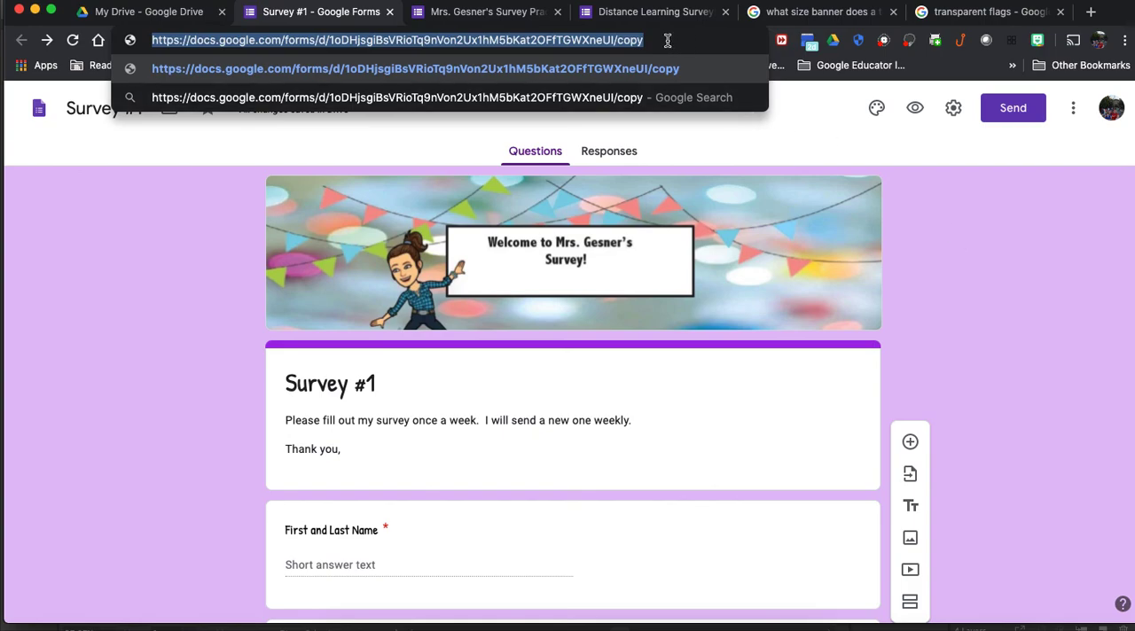
click(980, 321)
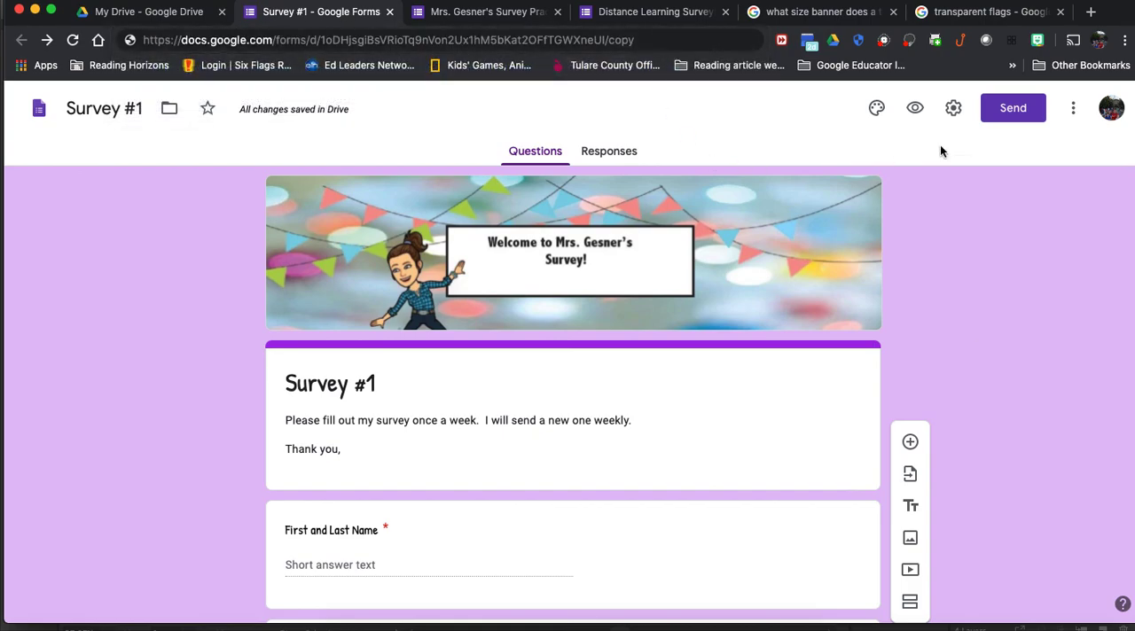
click(1072, 108)
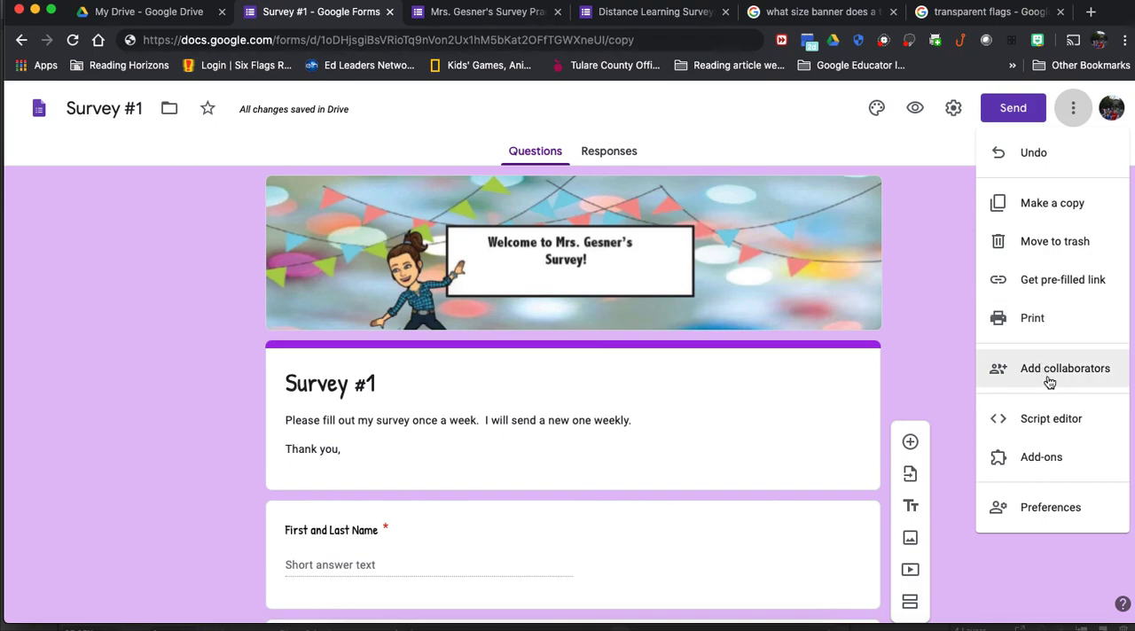
click(997, 581)
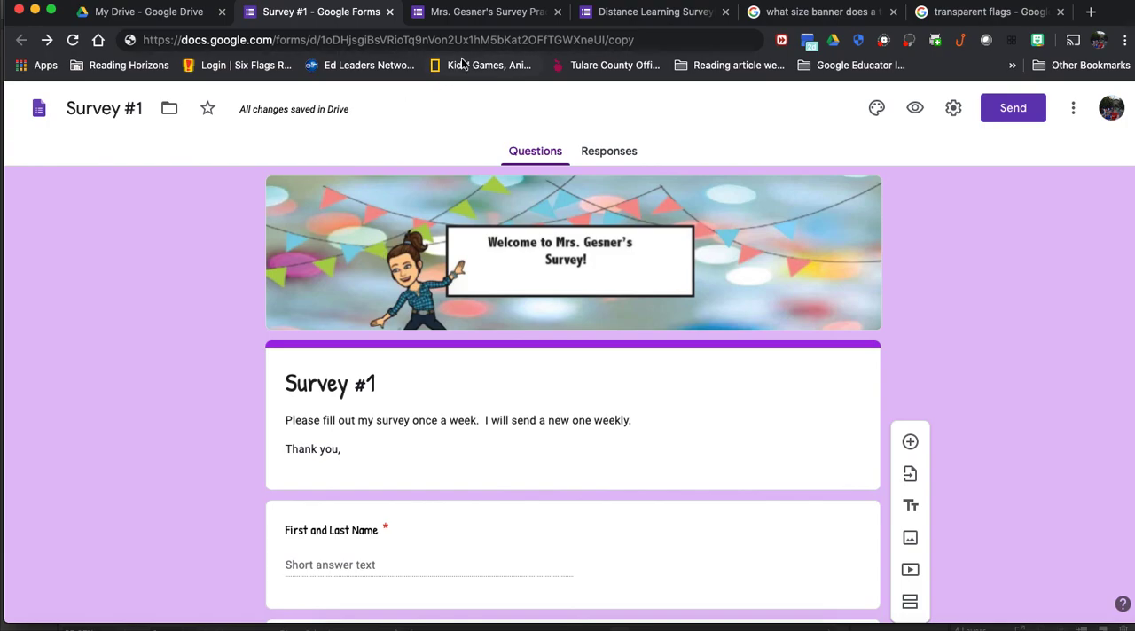
Step: Switch to the Survey Practice form and examine its response summary, including the names, the mood pie chart and the looking-forward bar chart
click(485, 14)
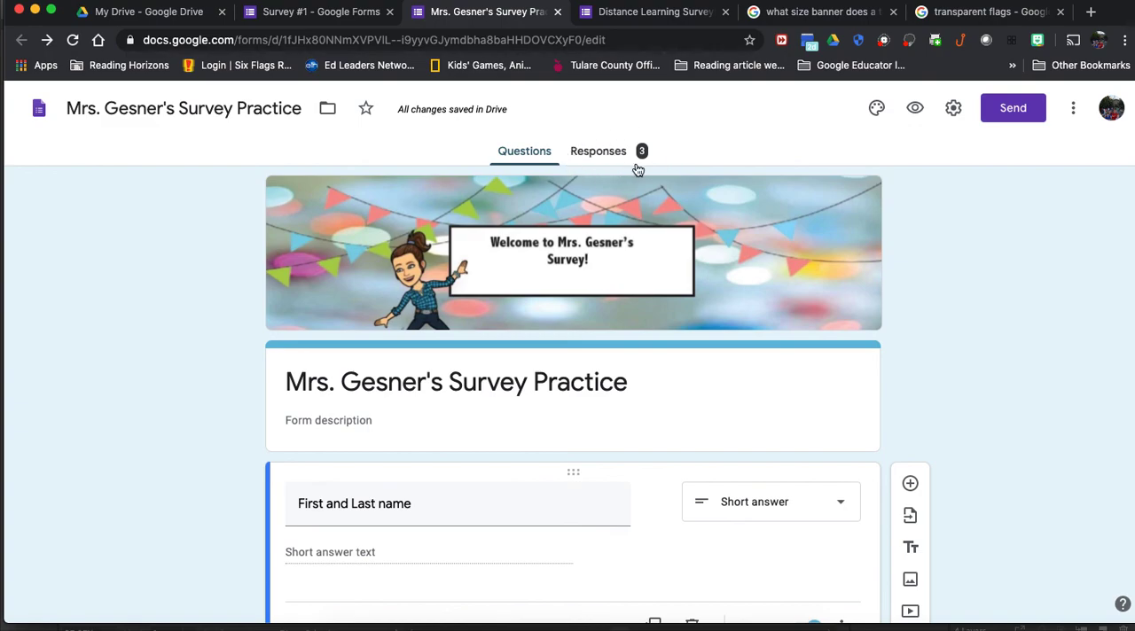
click(602, 156)
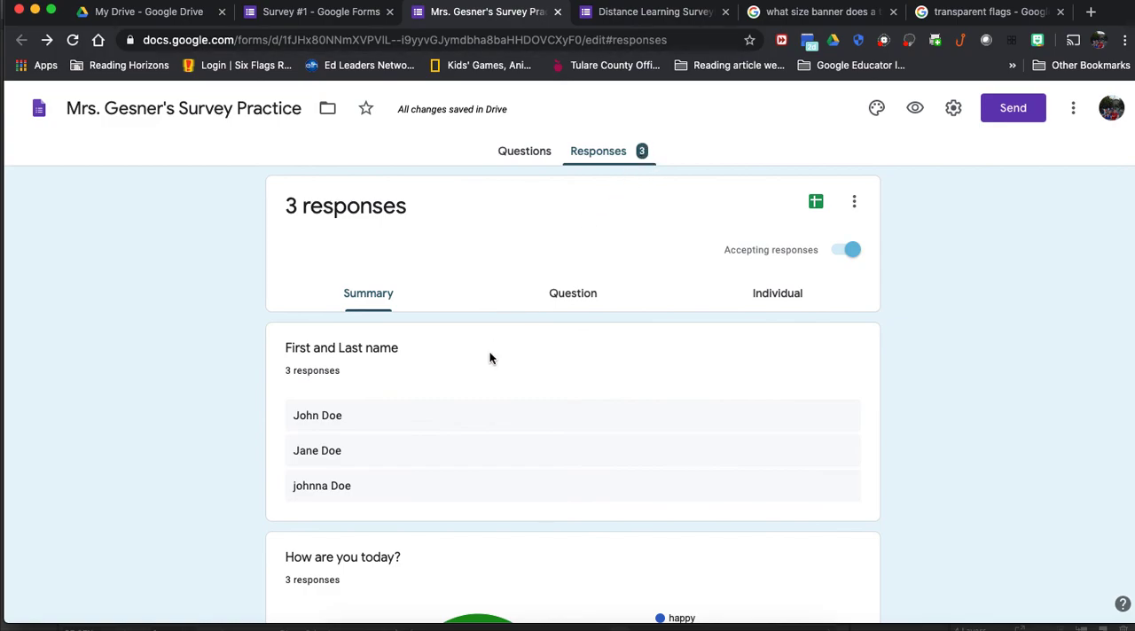
scroll(614, 429, down, 3)
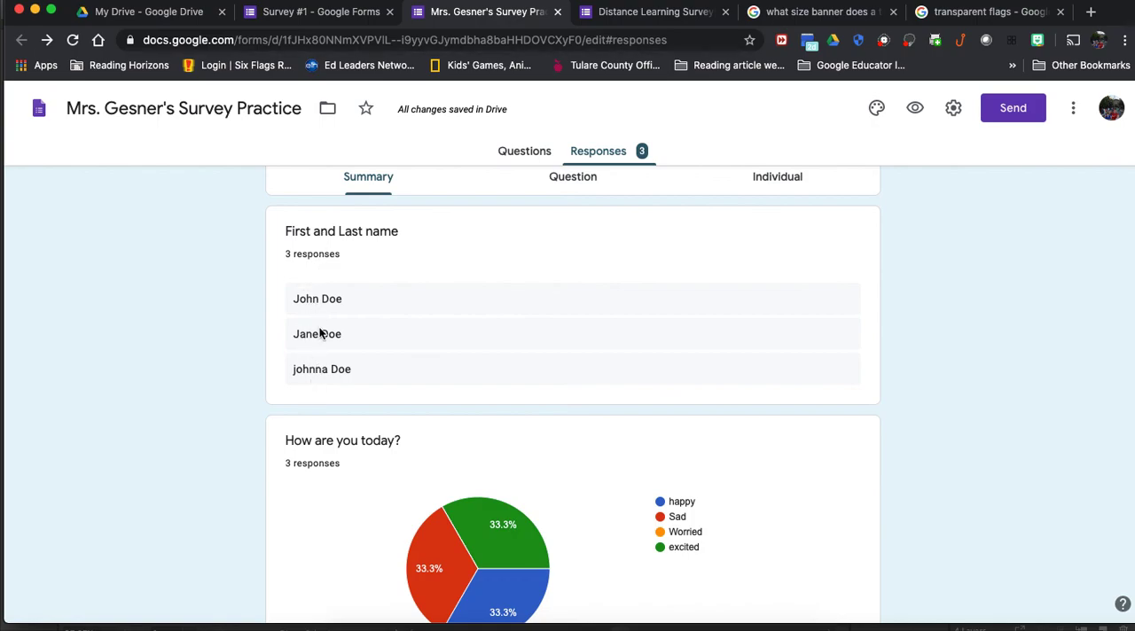
scroll(535, 349, down, 4)
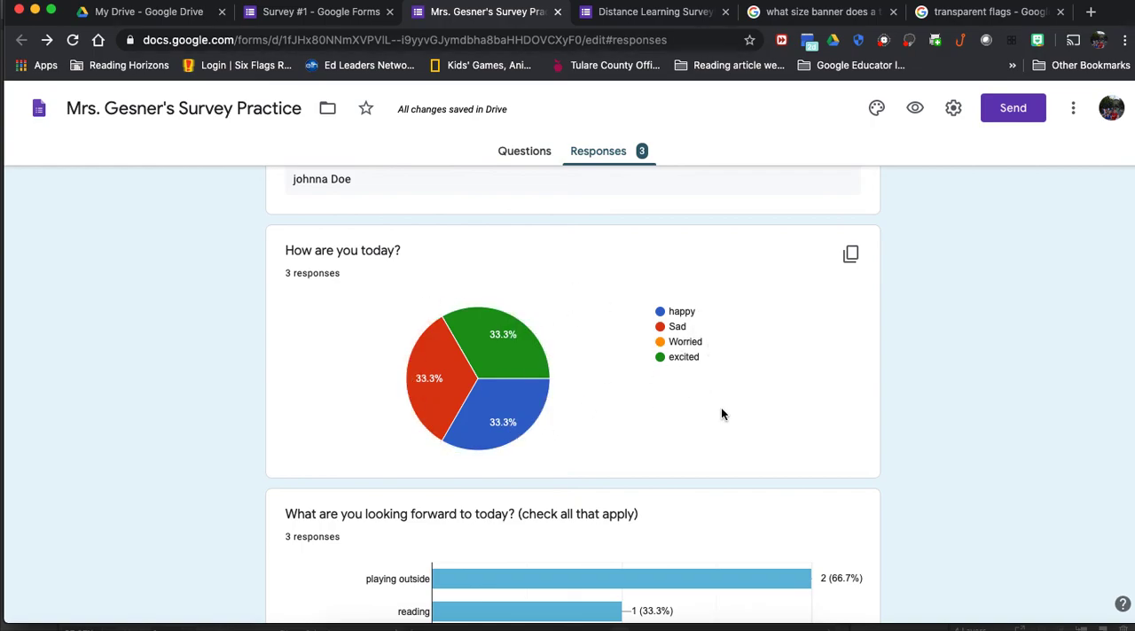
scroll(788, 415, down, 1)
scroll(787, 416, down, 3)
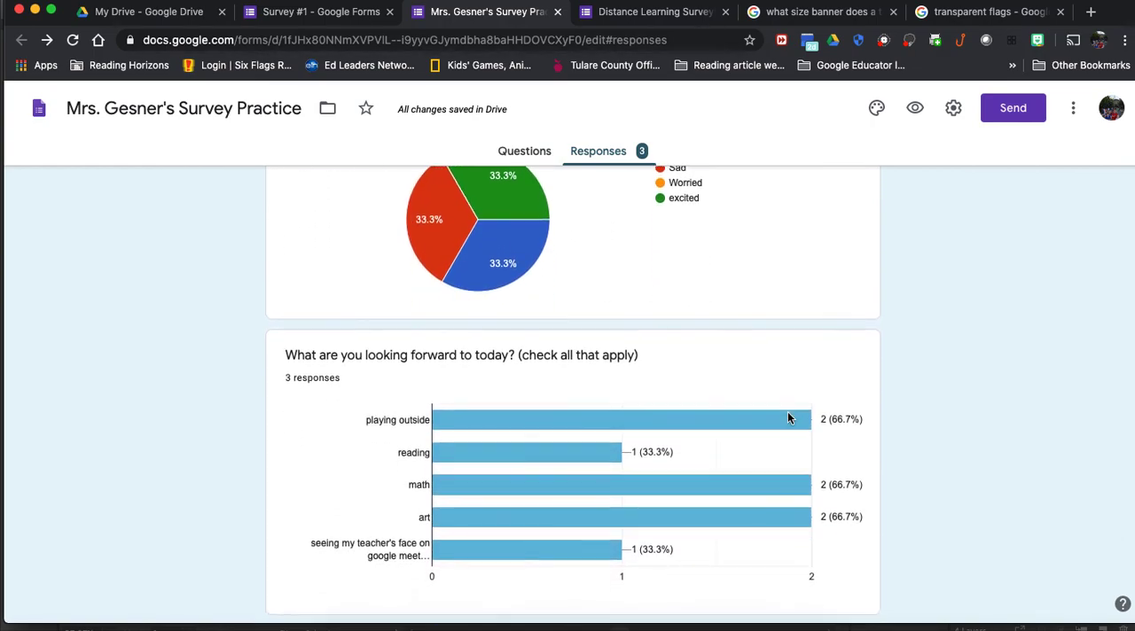
scroll(787, 416, down, 1)
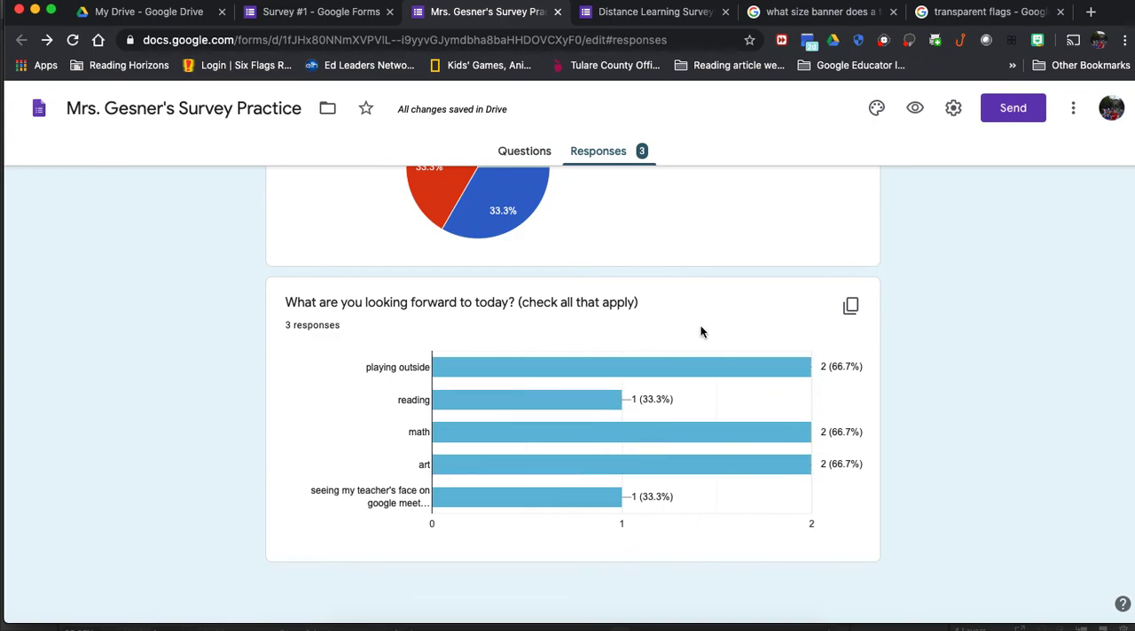
scroll(701, 330, up, 10)
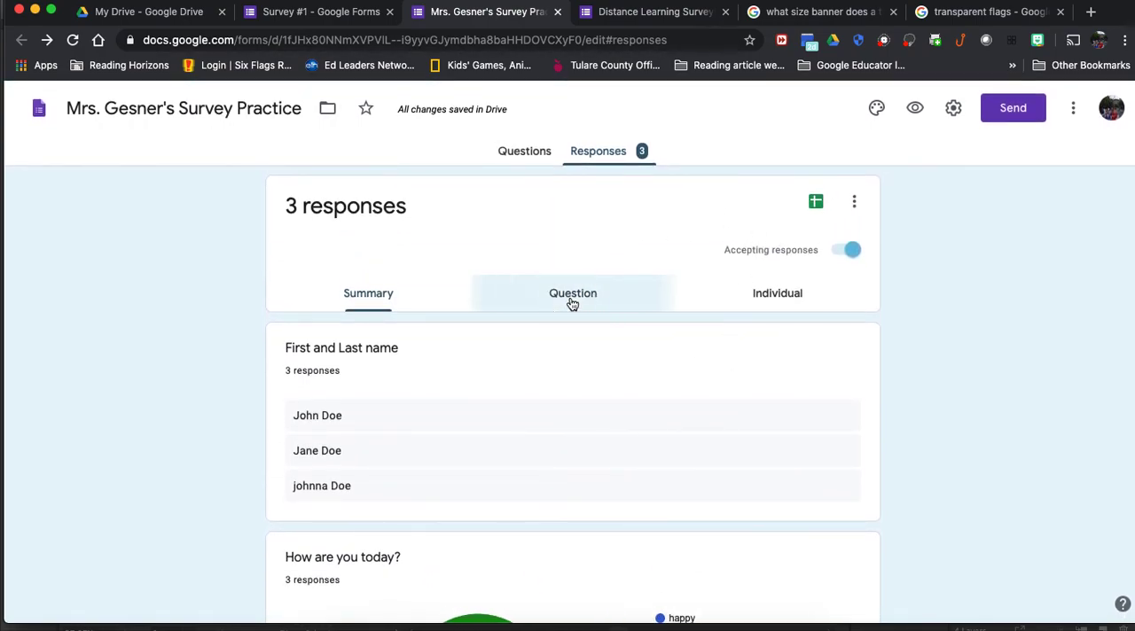
Step: View the responses by question, open Response 2 from the first listed name, and examine that student's answers
click(573, 301)
scroll(684, 401, down, 3)
scroll(684, 401, down, 2)
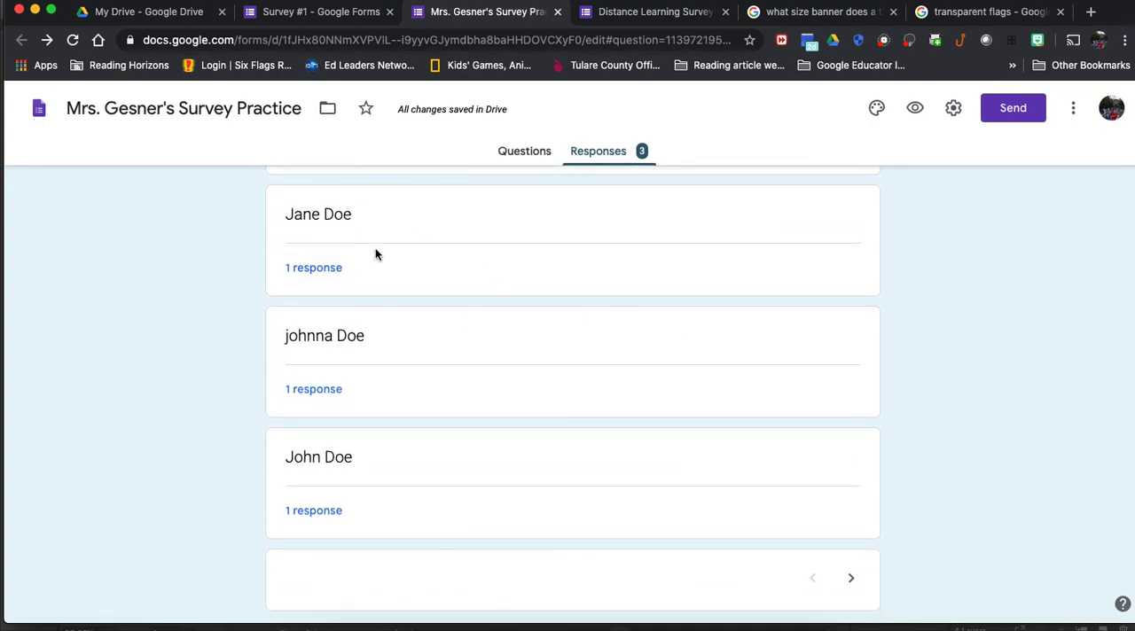
click(329, 269)
click(327, 312)
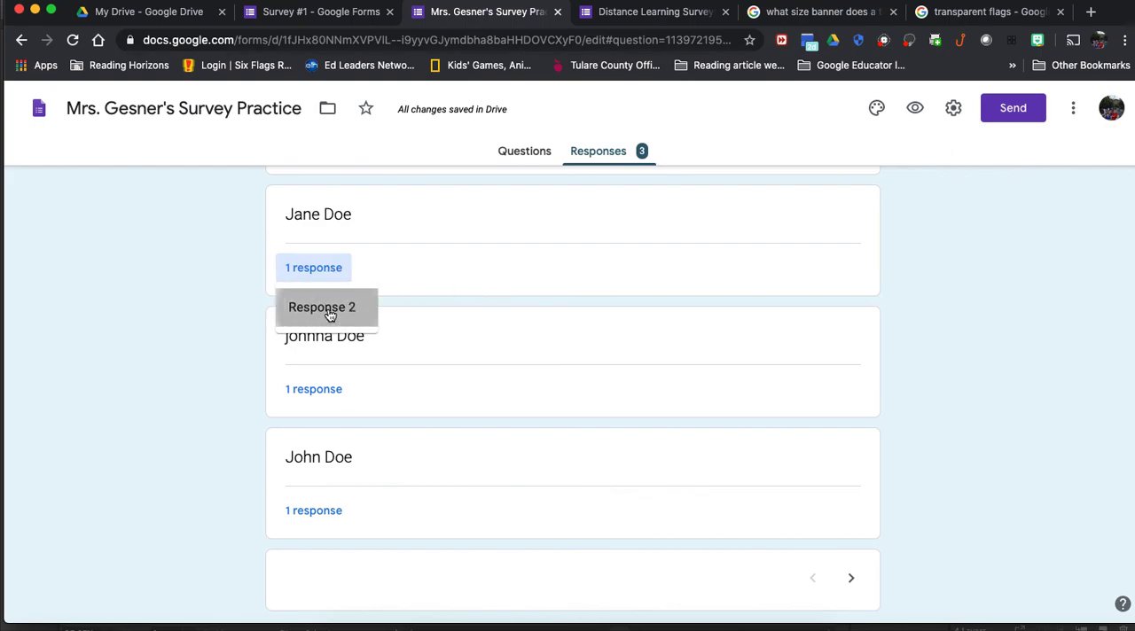
scroll(420, 527, down, 3)
scroll(421, 528, down, 7)
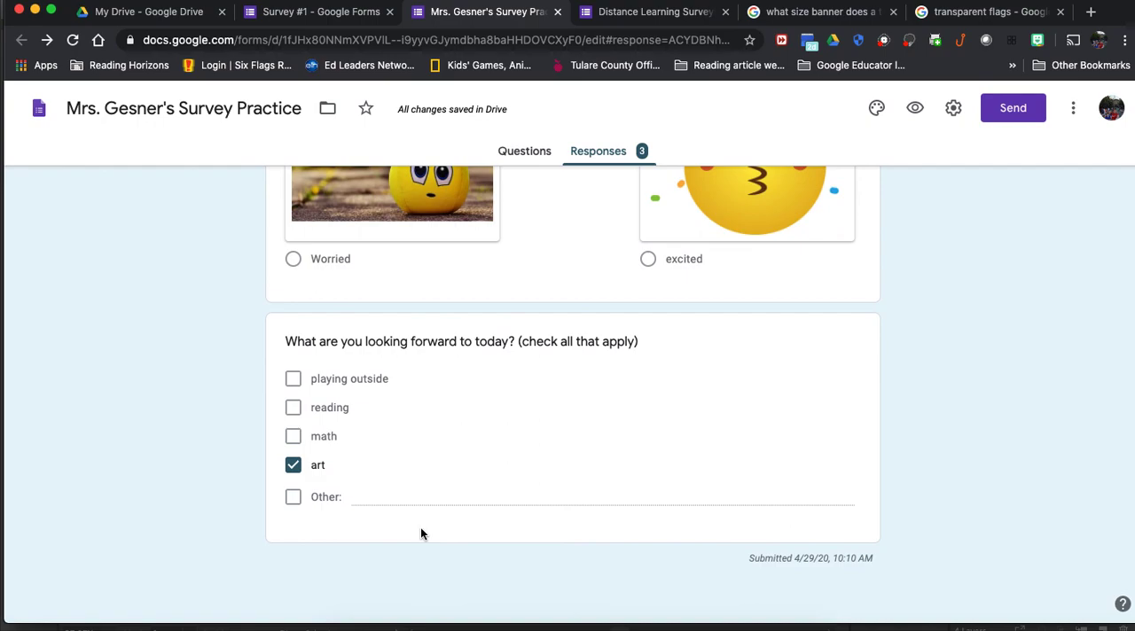
scroll(420, 529, up, 10)
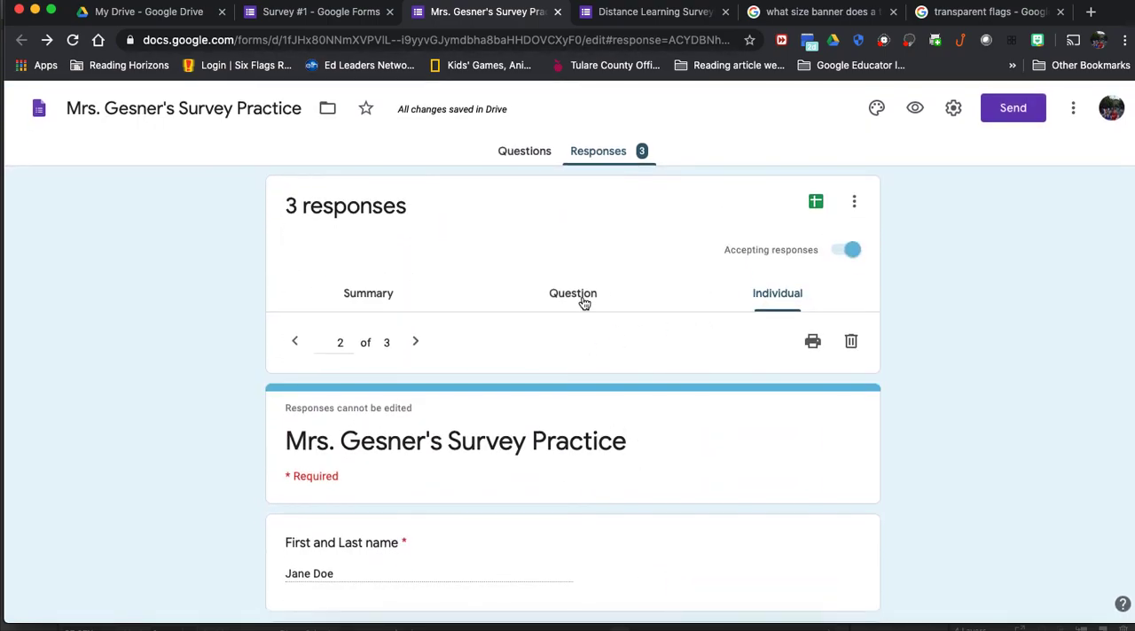
Step: Return to the responses by question and look through the First and Last name entries
click(585, 304)
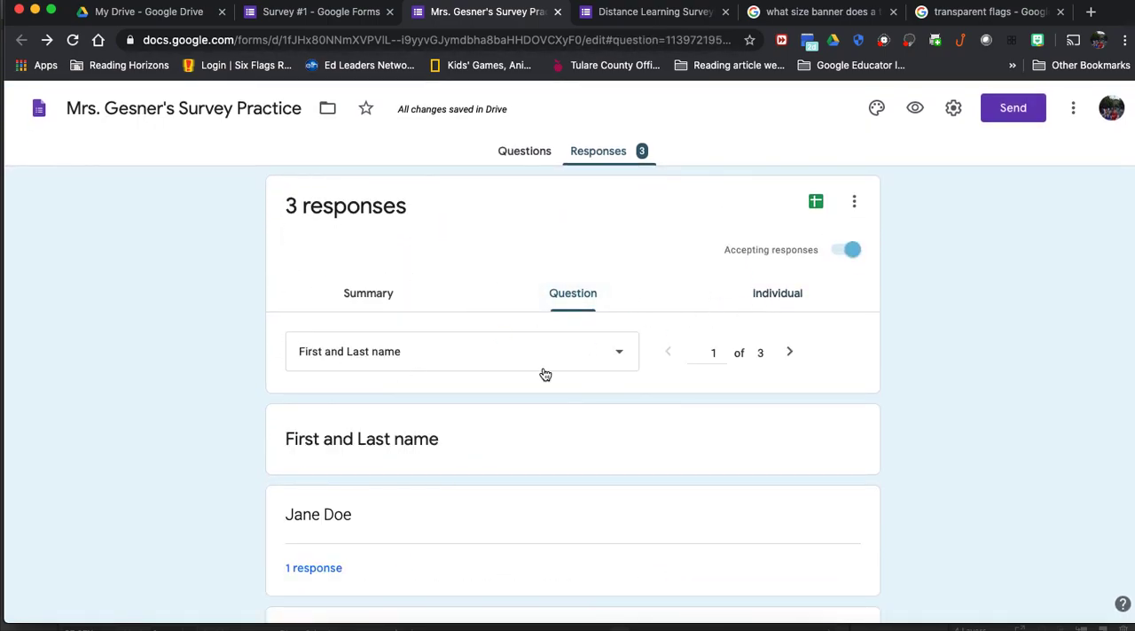
scroll(532, 449, down, 3)
scroll(532, 449, down, 4)
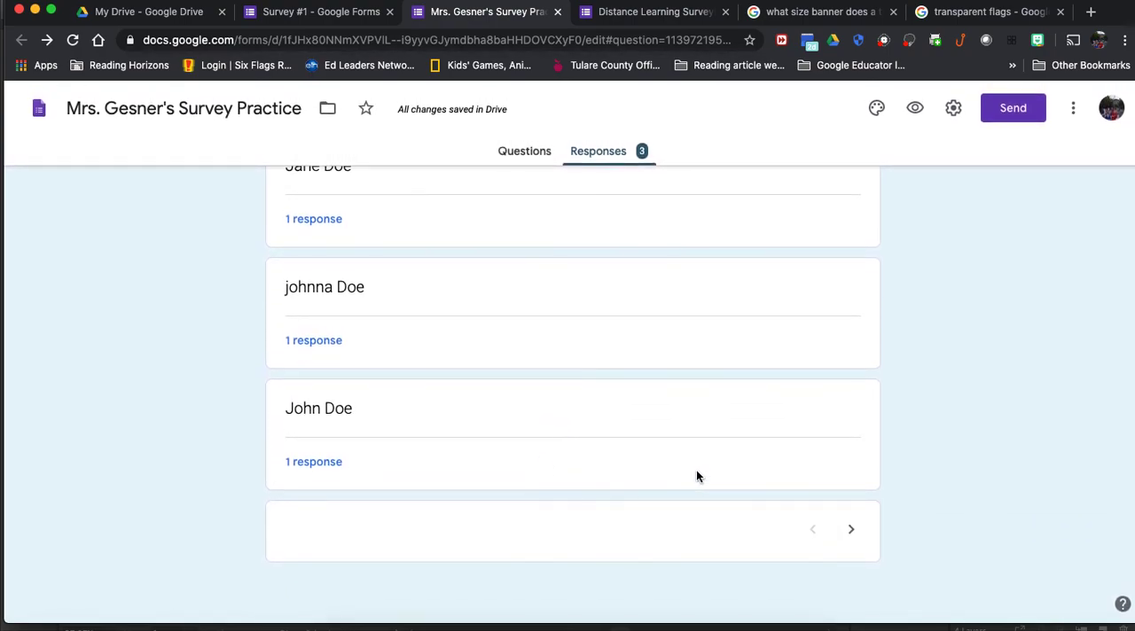
Step: Advance to the mood question in the by-question responses and look through its answers
click(851, 562)
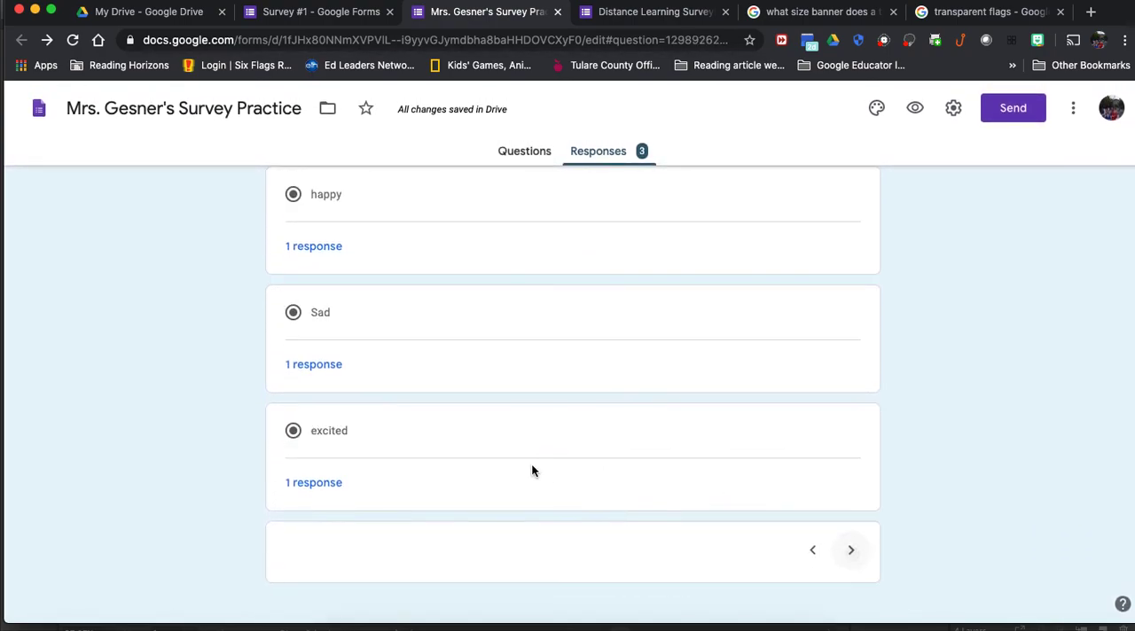
scroll(433, 273, up, 4)
scroll(433, 273, down, 4)
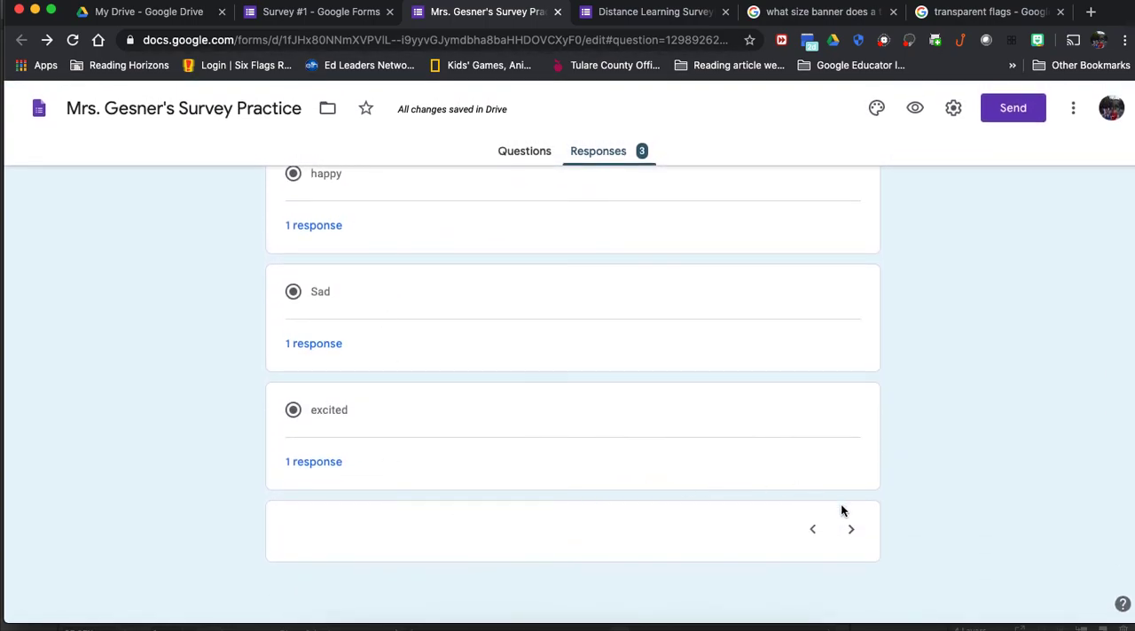
Step: Advance to the "What are you looking forward to today?" question and look through the checked answers of every response
click(851, 530)
scroll(435, 254, up, 3)
scroll(435, 254, down, 2)
scroll(435, 259, down, 5)
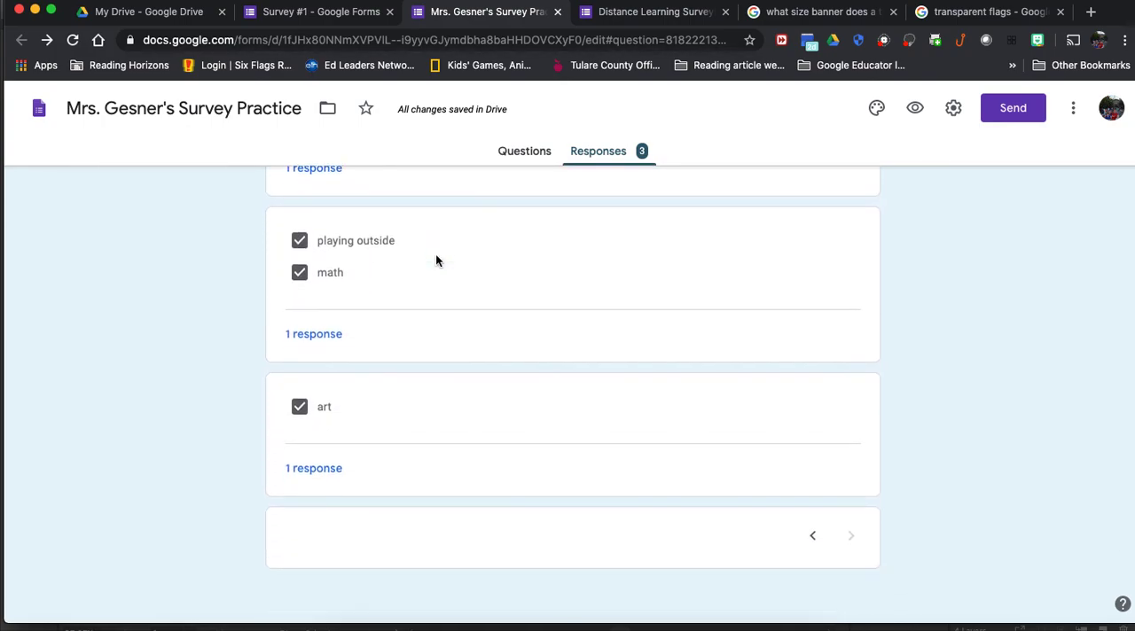
scroll(435, 259, up, 6)
scroll(435, 254, up, 3)
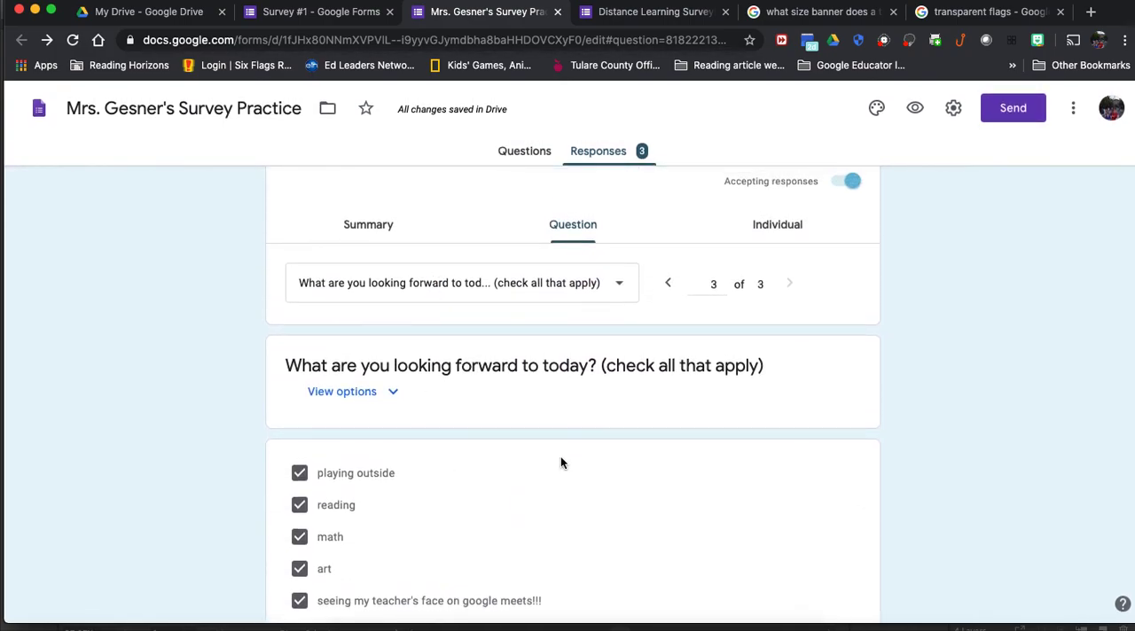
Step: Show the individual responses and examine the name, mood and looking-forward answers of response 2
click(766, 237)
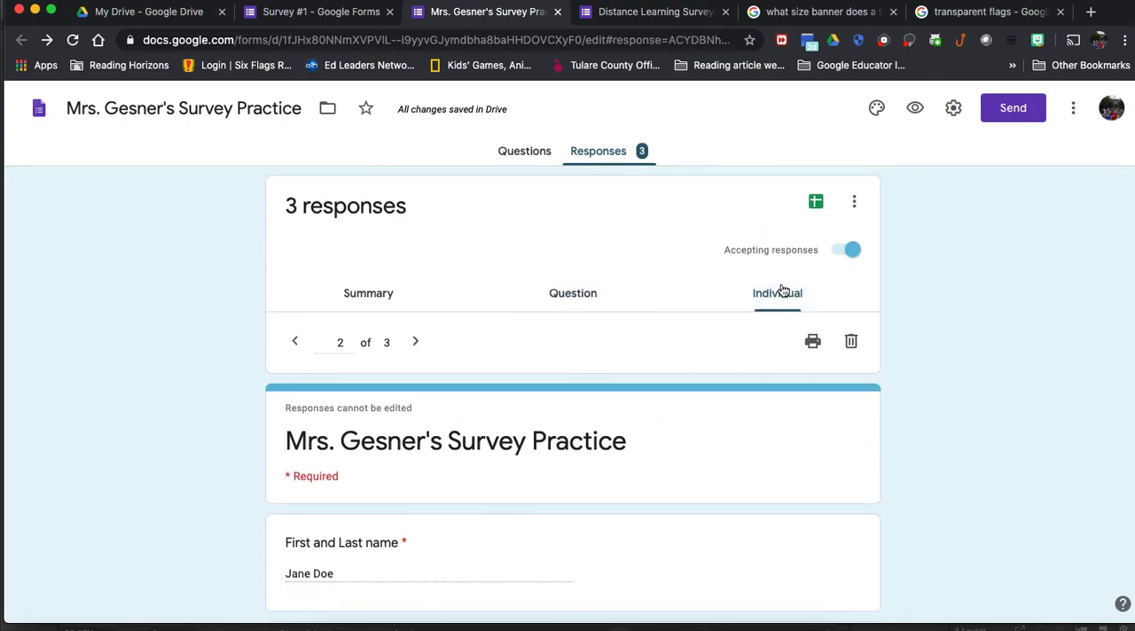
scroll(574, 433, down, 3)
scroll(573, 433, down, 5)
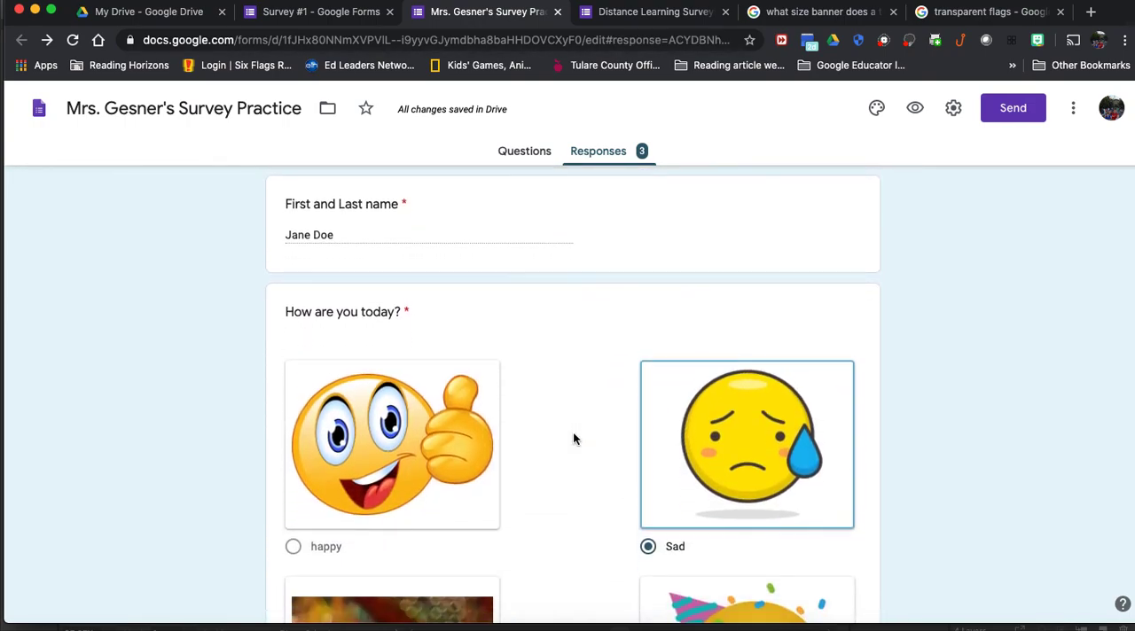
scroll(573, 438, down, 5)
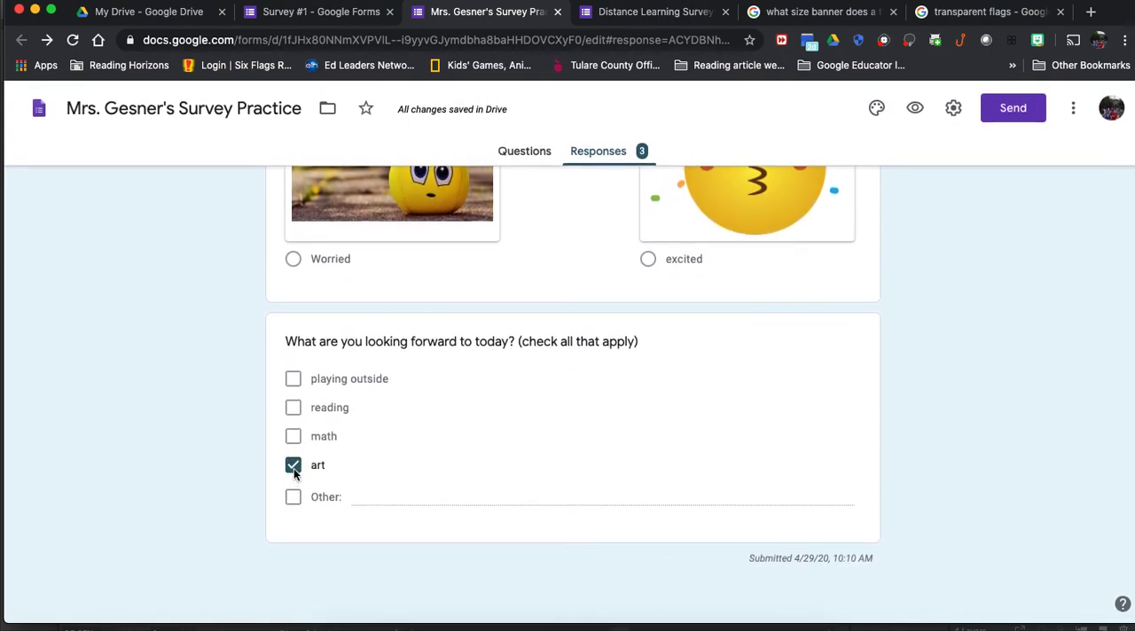
scroll(735, 404, up, 15)
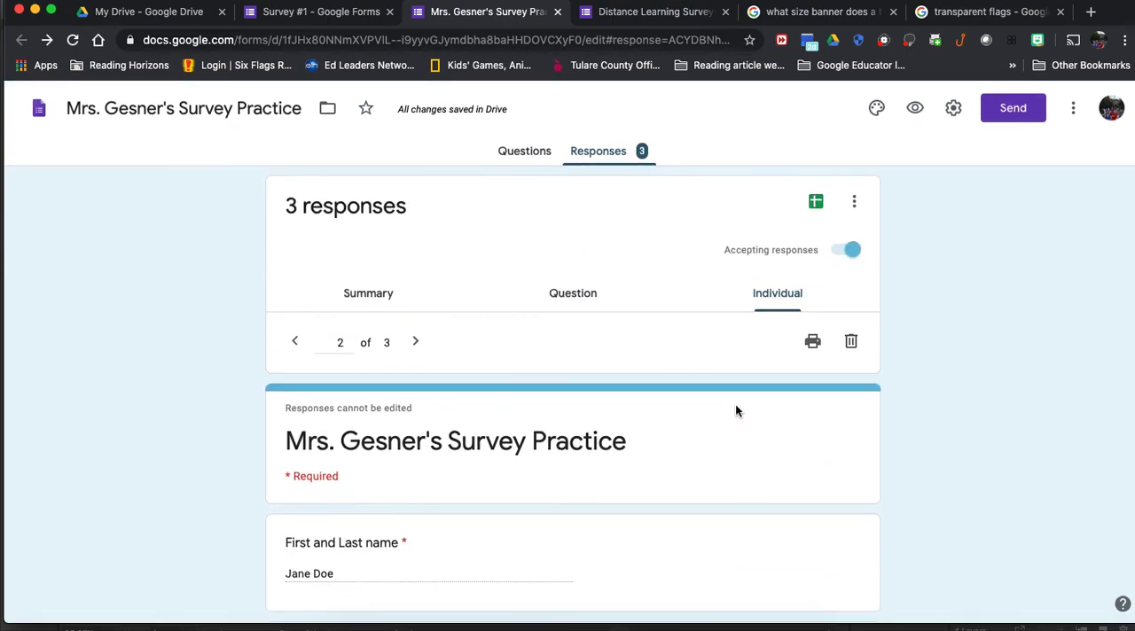
Step: Go to individual response 3 and examine its mood and looking-forward answers, including the Other entry
click(415, 342)
scroll(481, 454, down, 6)
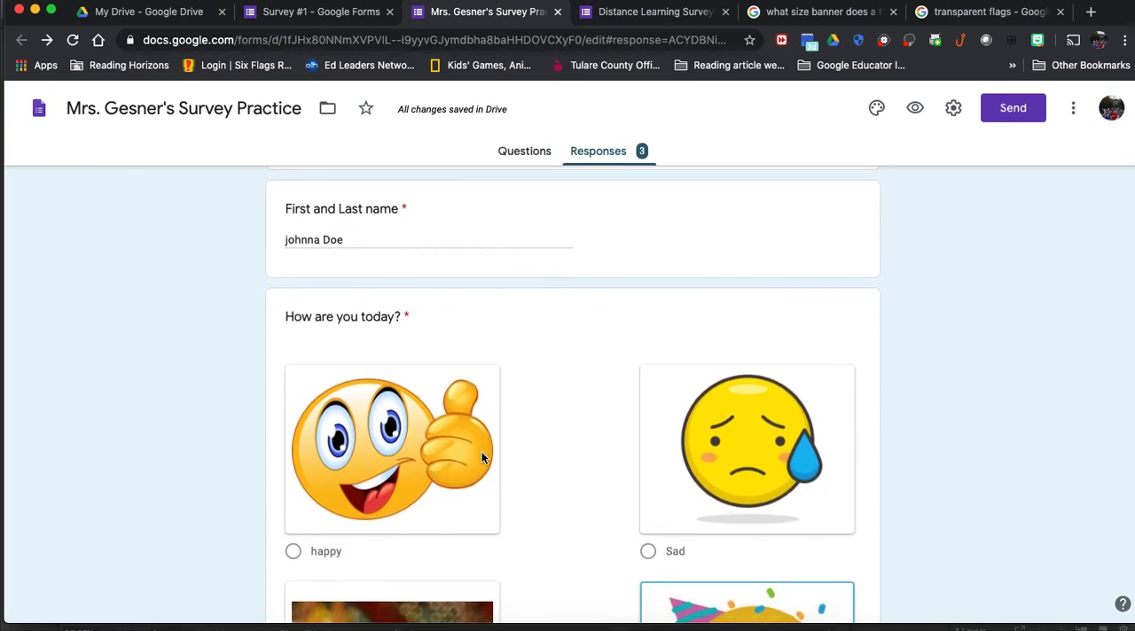
scroll(481, 458, down, 5)
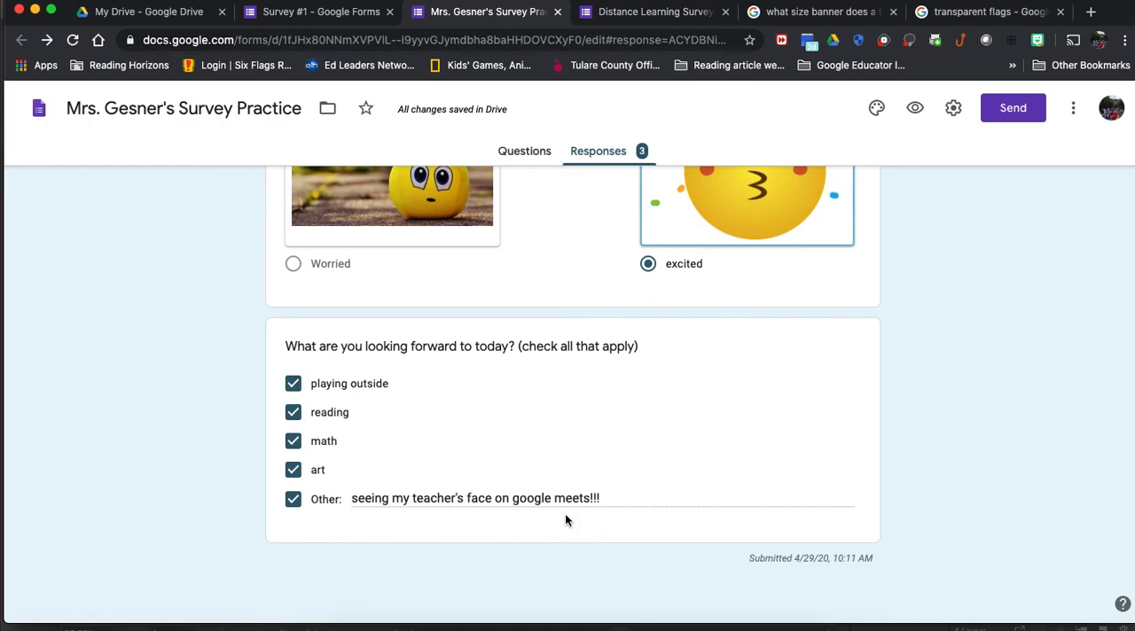
scroll(486, 442, up, 15)
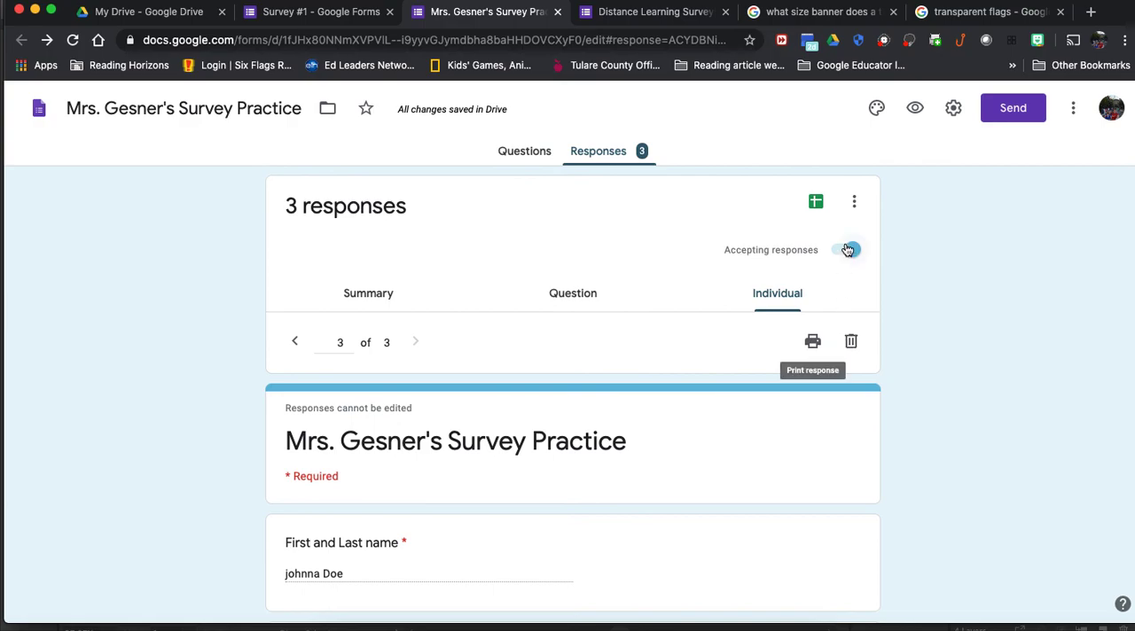
Step: Return to the response summary and open the choice of a spreadsheet destination for the responses
click(367, 293)
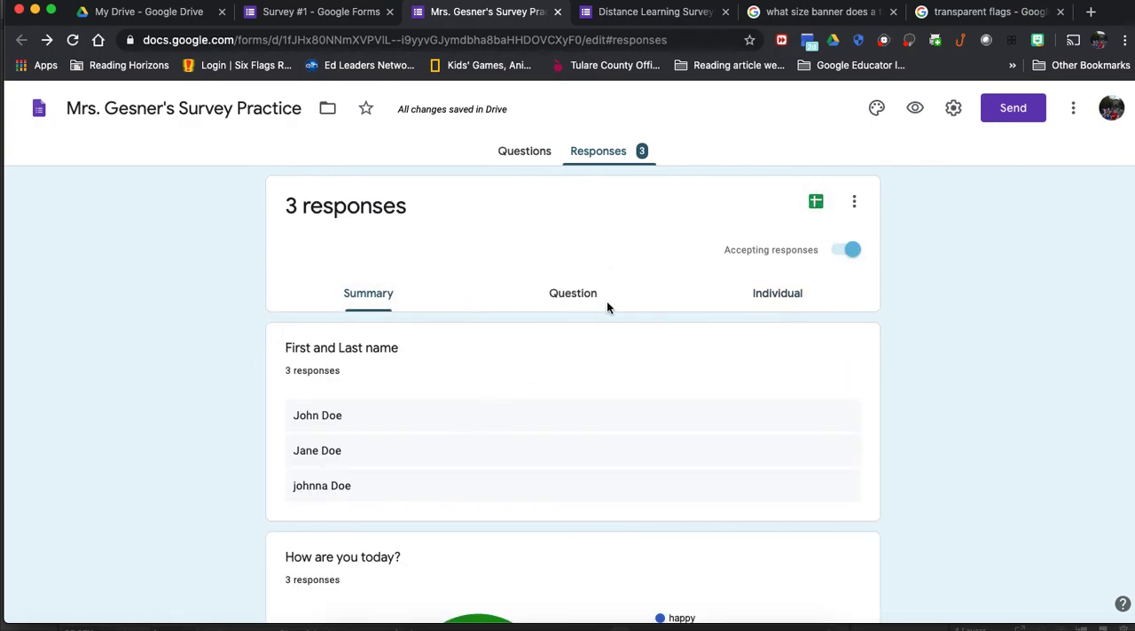
click(815, 209)
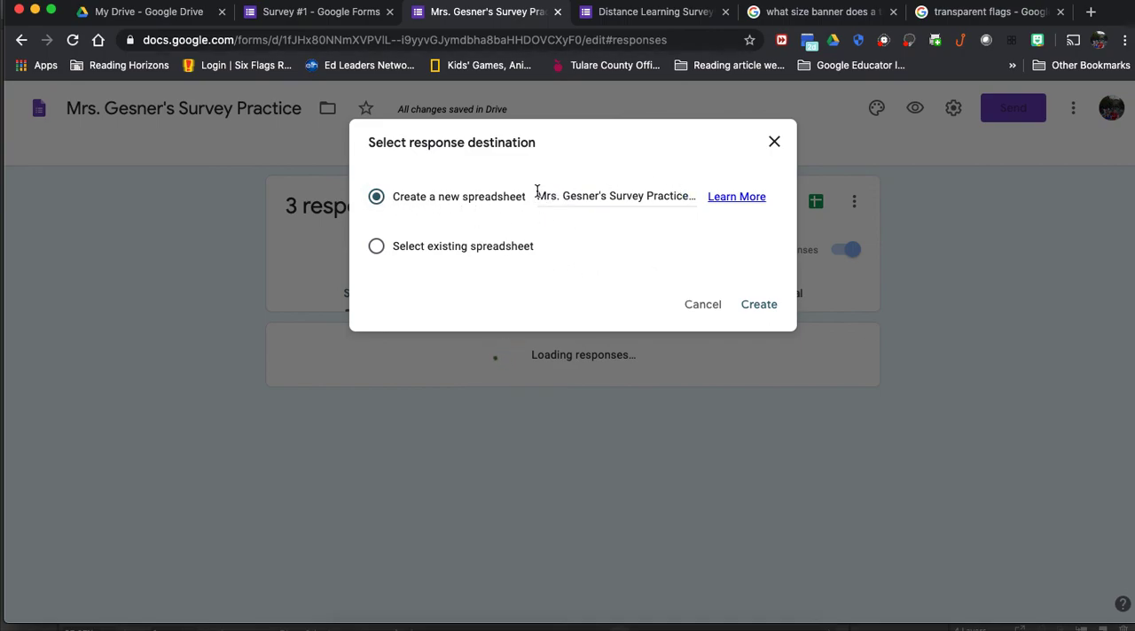
click(377, 253)
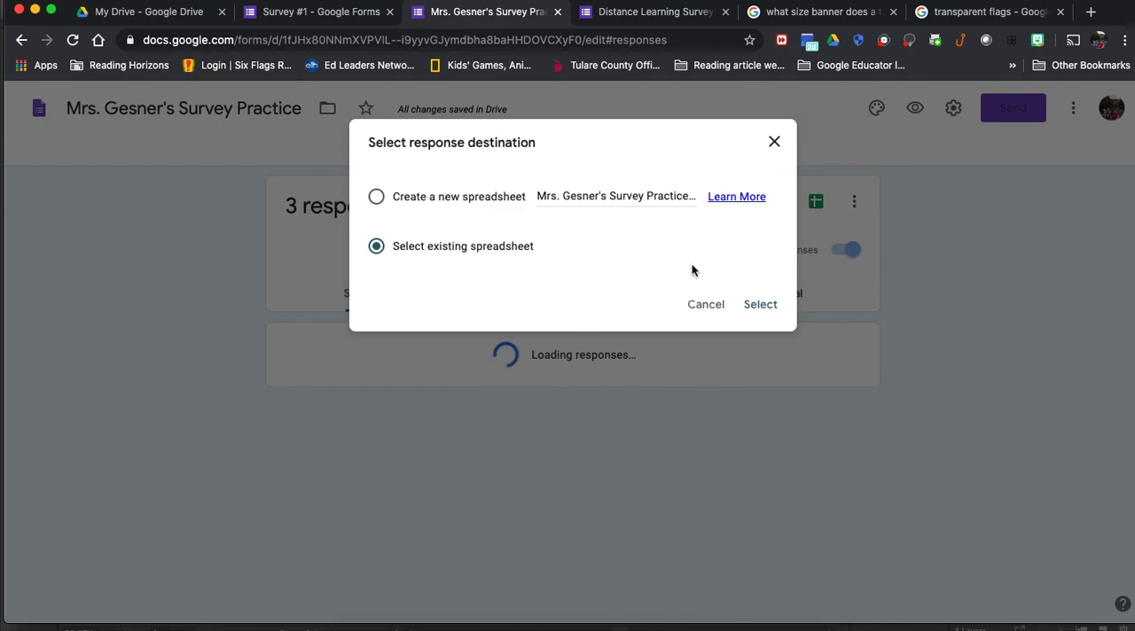
click(751, 310)
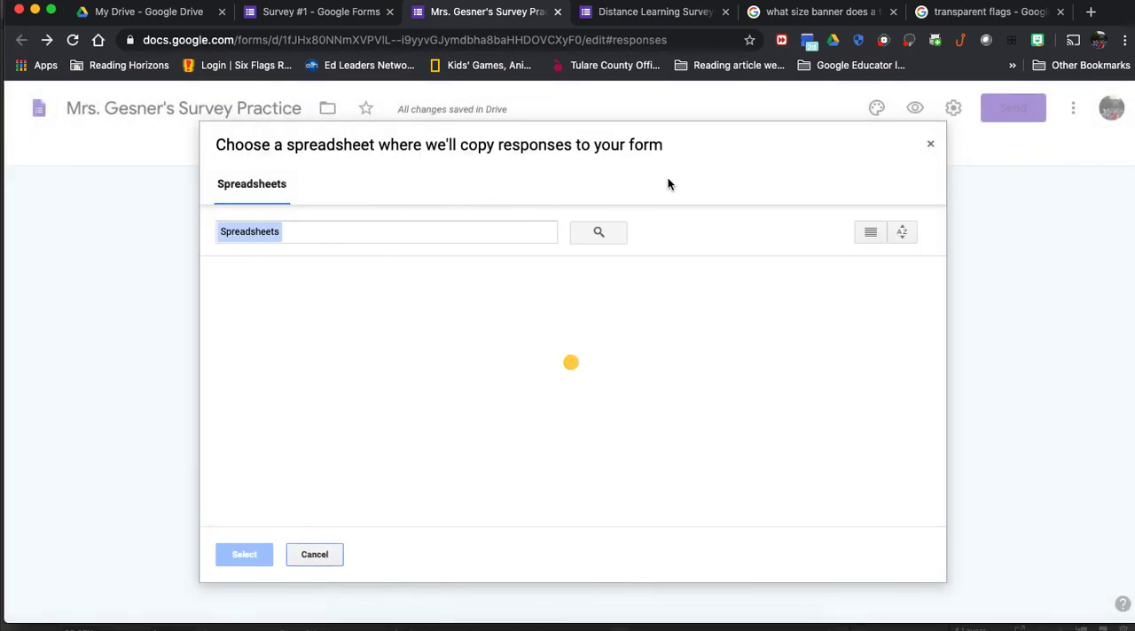
click(933, 145)
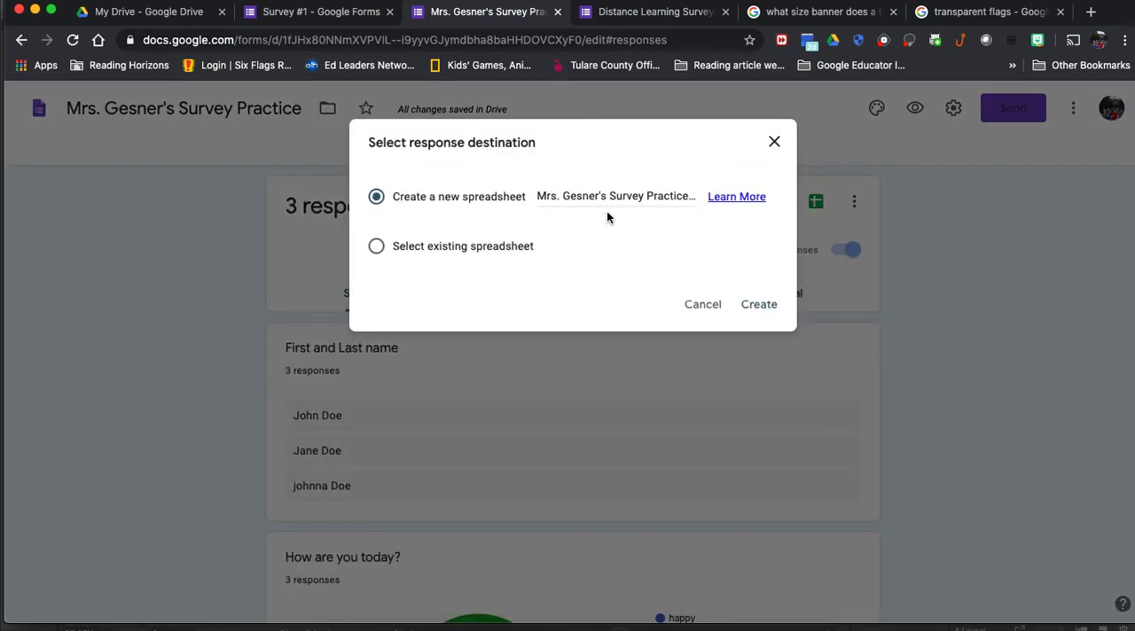
Step: Create a new spreadsheet for the survey responses under the suggested name and return to the form's questions
click(755, 306)
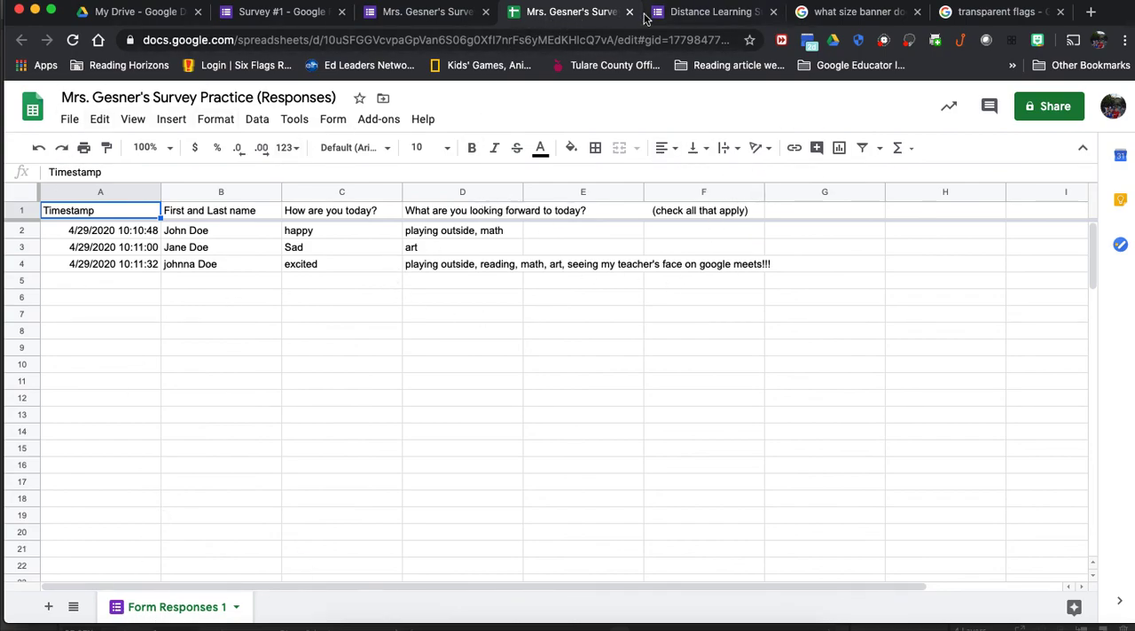
click(434, 18)
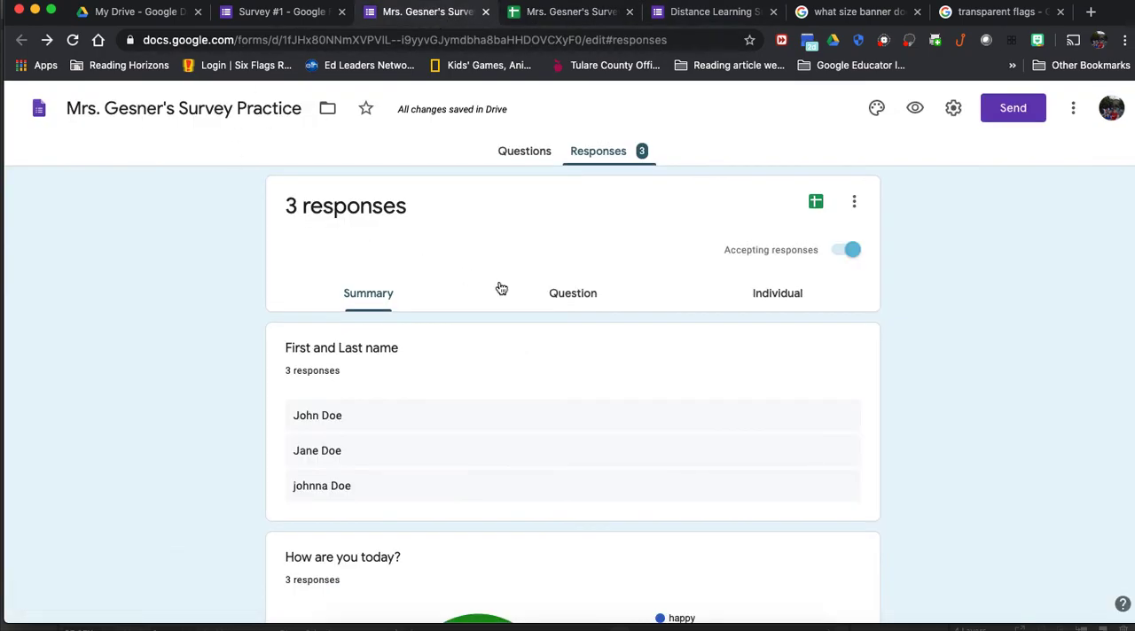
click(544, 155)
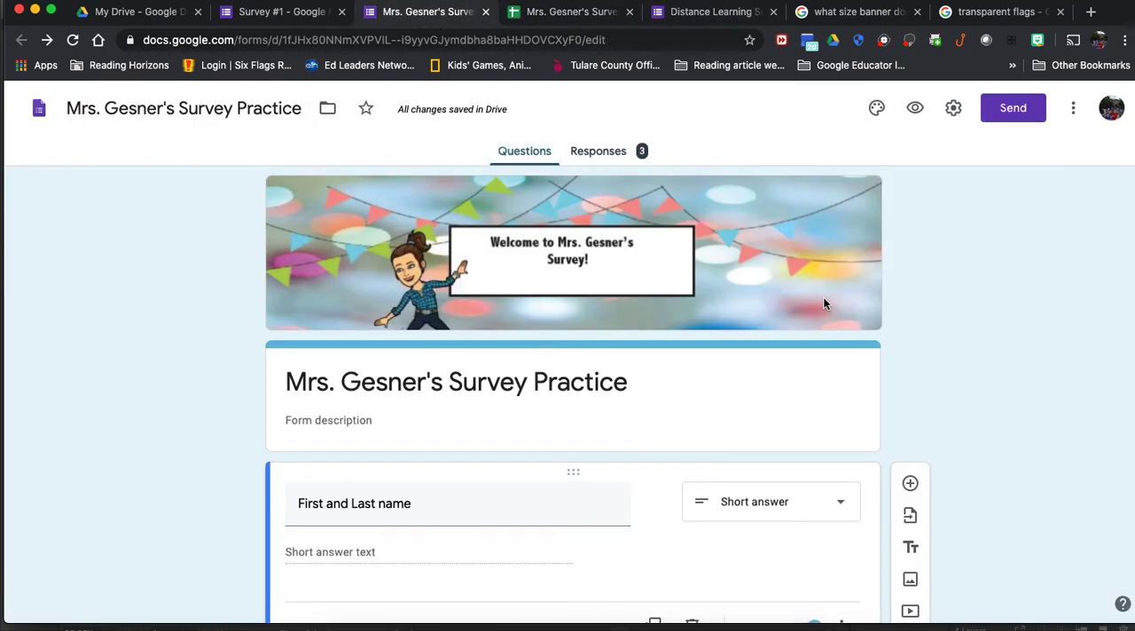